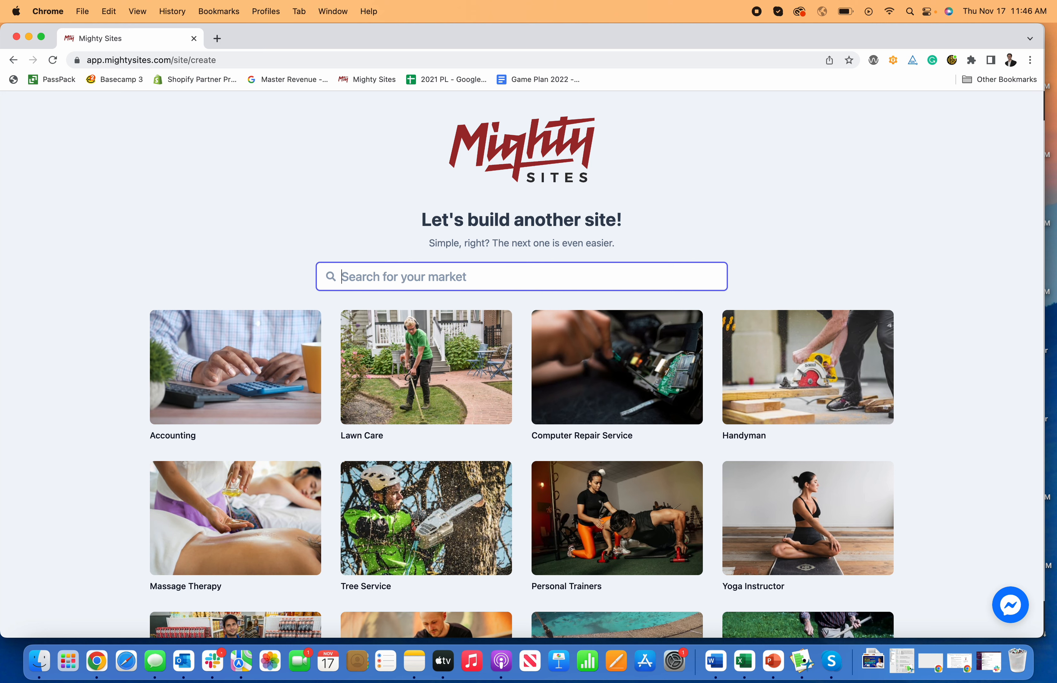
# - Search the market list for contractor
pyautogui.write('contract')
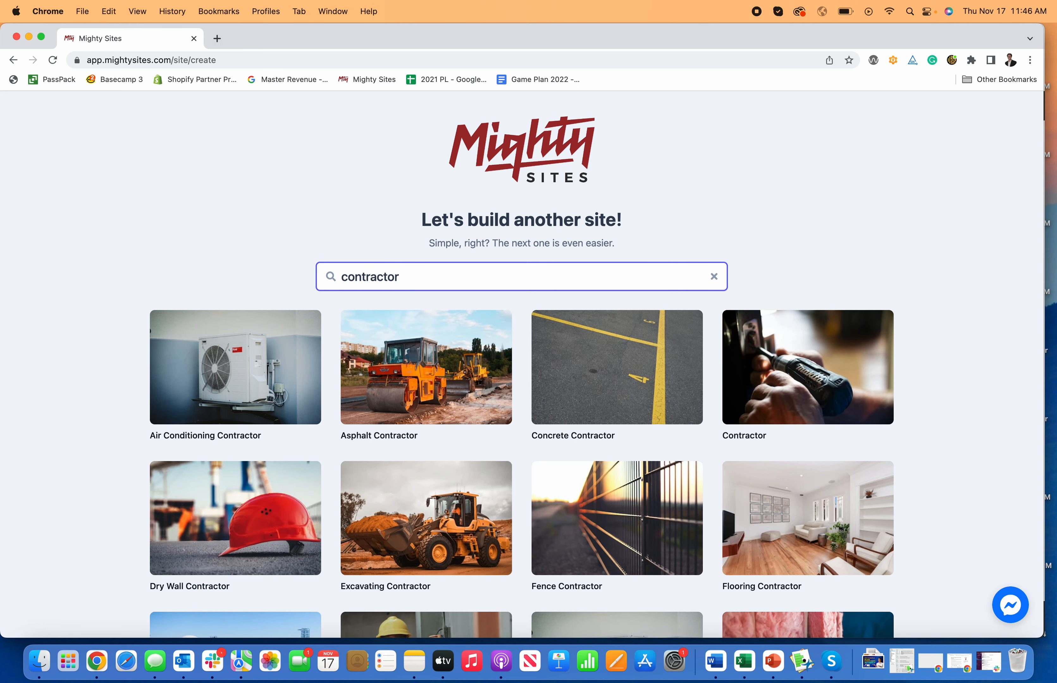
pyautogui.write('or')
# - Browse the contractor market results and choose the Contractor template
pyautogui.scroll(-2, 391, 385)
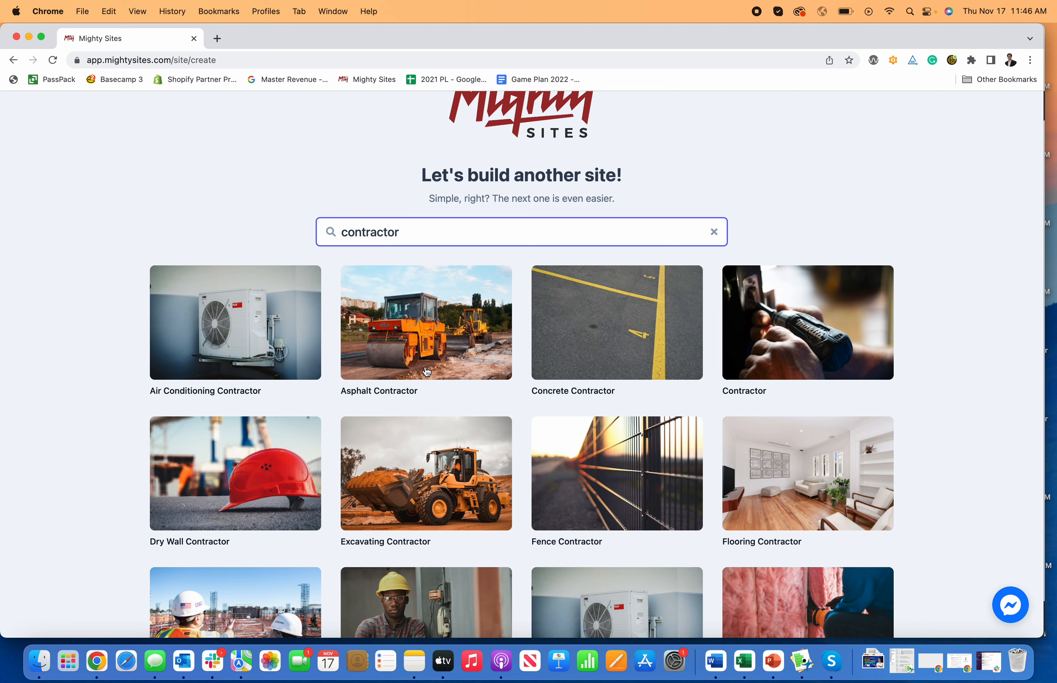
pyautogui.scroll(-1, 427, 372)
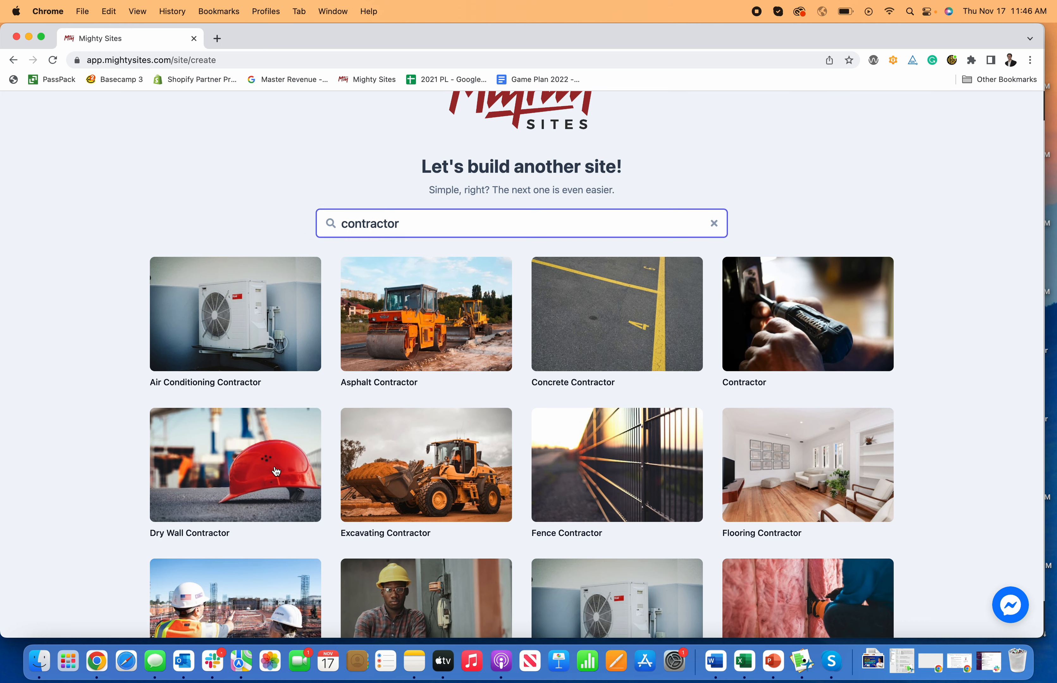
pyautogui.scroll(-6, 311, 444)
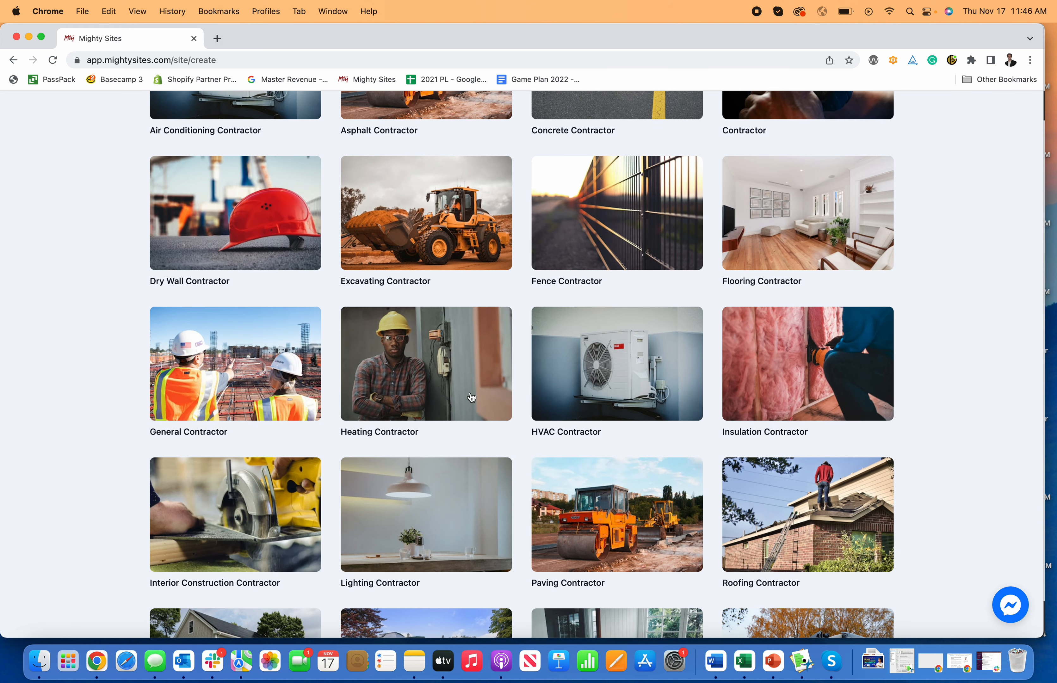
pyautogui.scroll(-3, 829, 398)
pyautogui.scroll(-1, 829, 398)
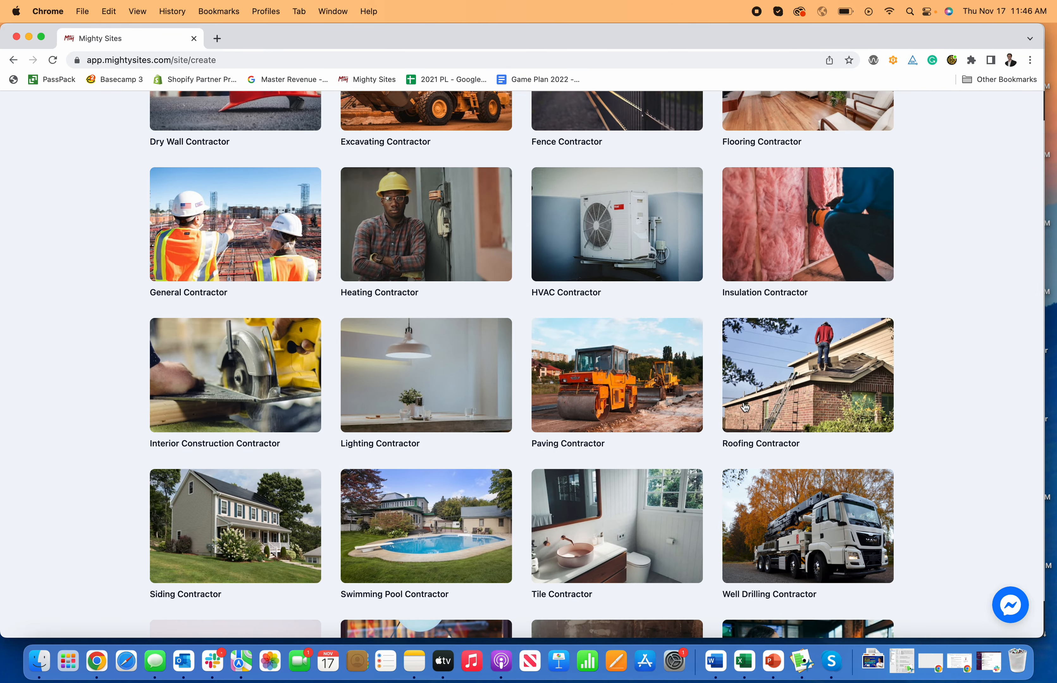
pyautogui.scroll(-2, 782, 402)
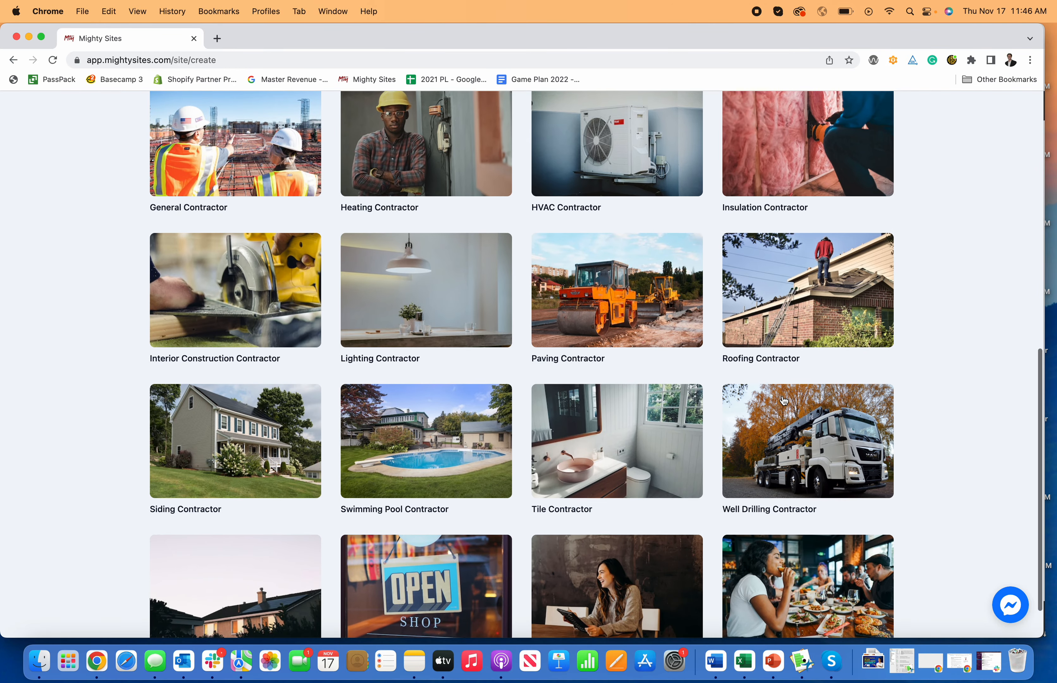
pyautogui.scroll(-2, 828, 426)
pyautogui.scroll(1, 795, 418)
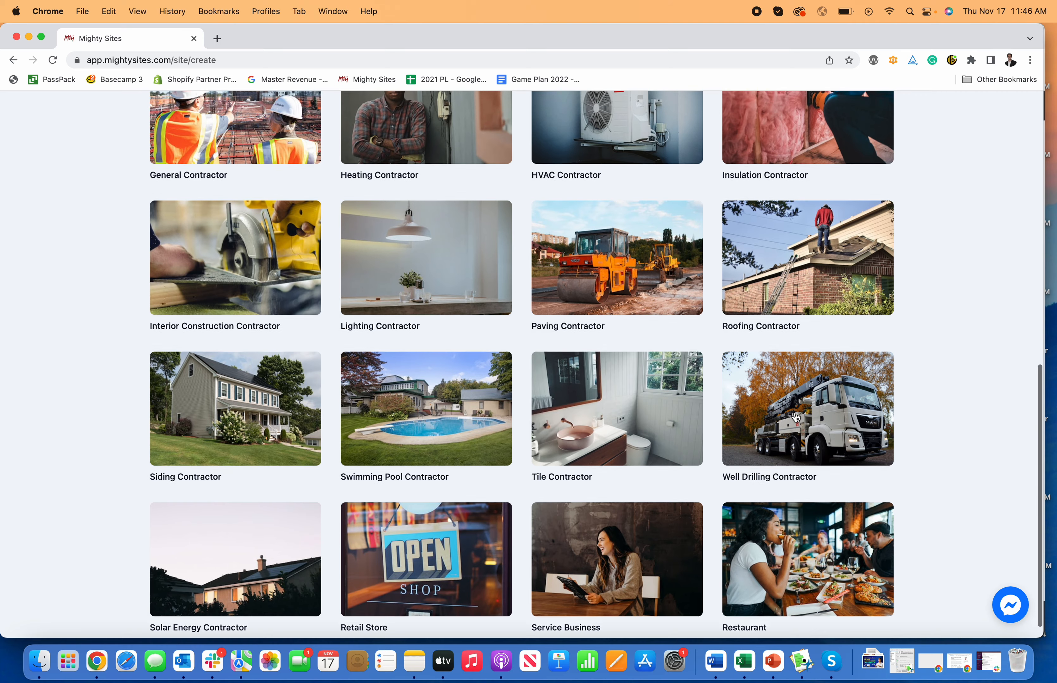
pyautogui.scroll(3, 282, 292)
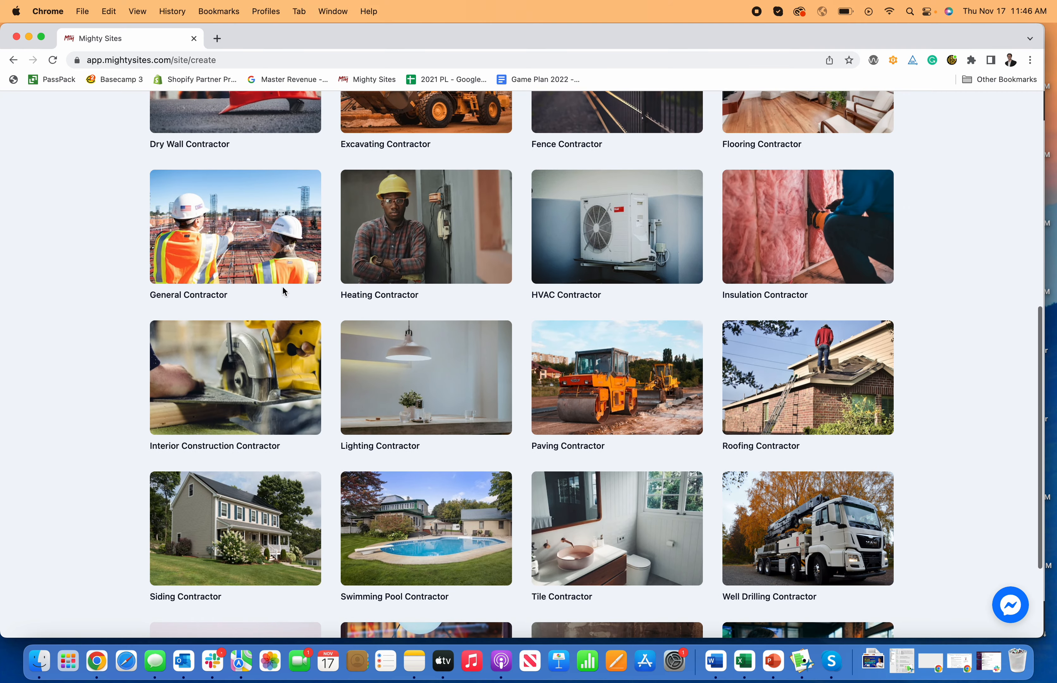
pyautogui.scroll(3, 282, 292)
pyautogui.scroll(6, 402, 294)
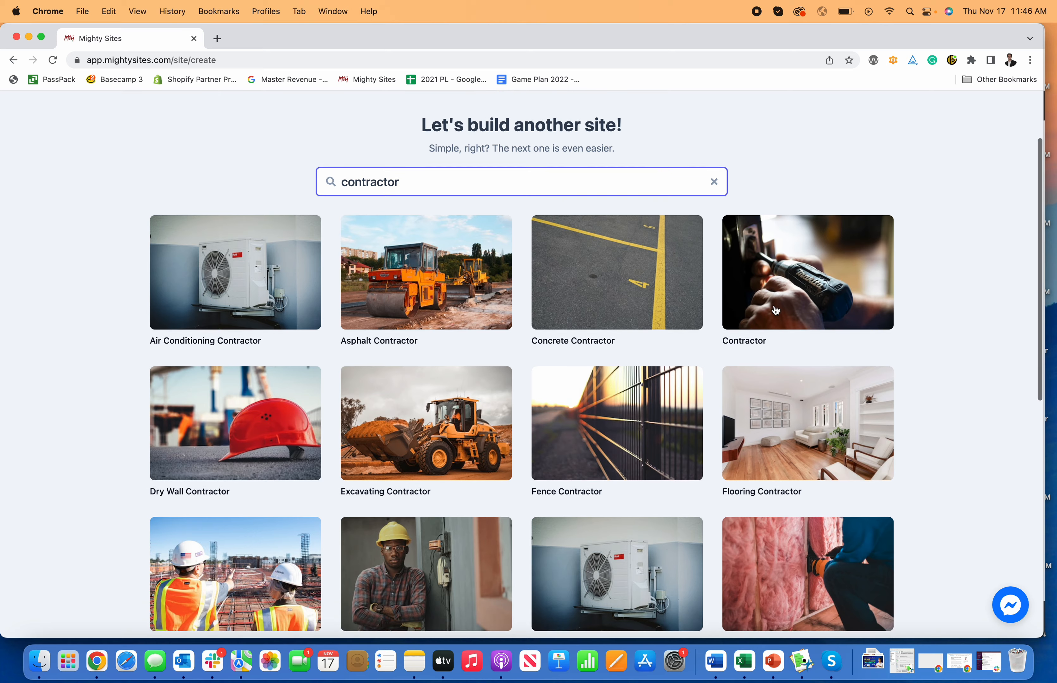
pyautogui.scroll(-3, 774, 309)
pyautogui.scroll(-2, 820, 434)
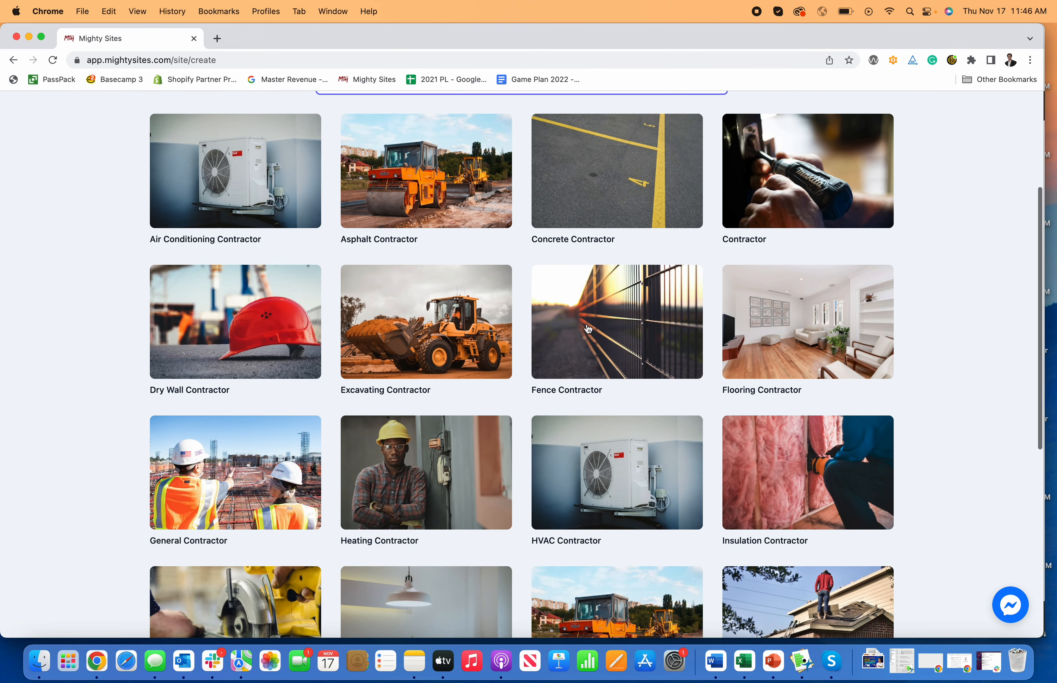
pyautogui.scroll(-5, 287, 375)
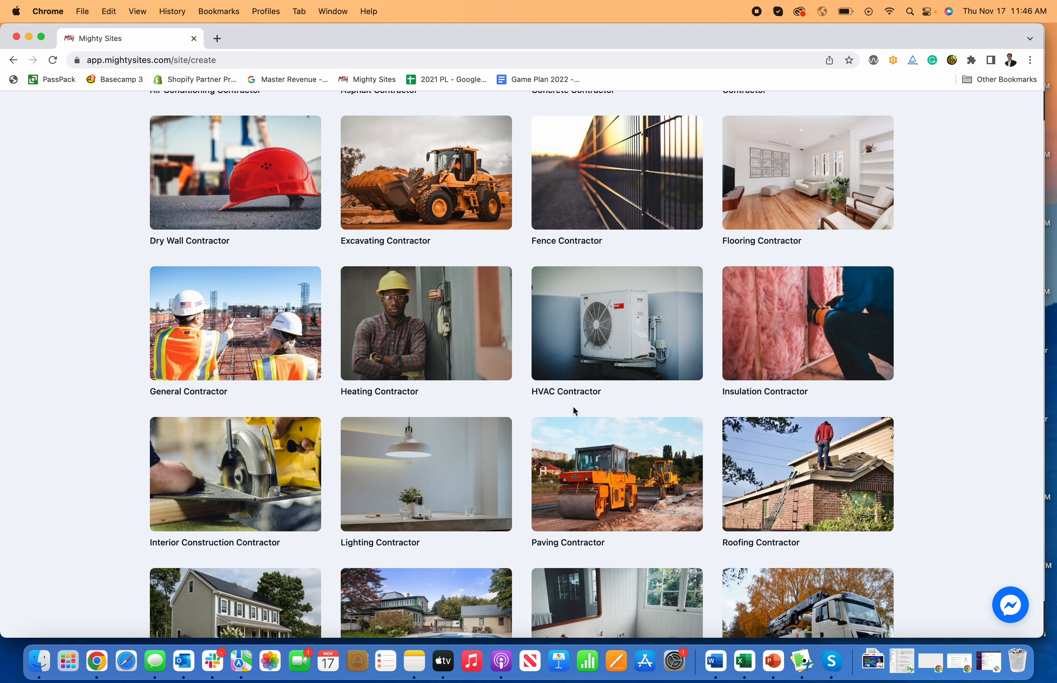
pyautogui.scroll(5, 573, 411)
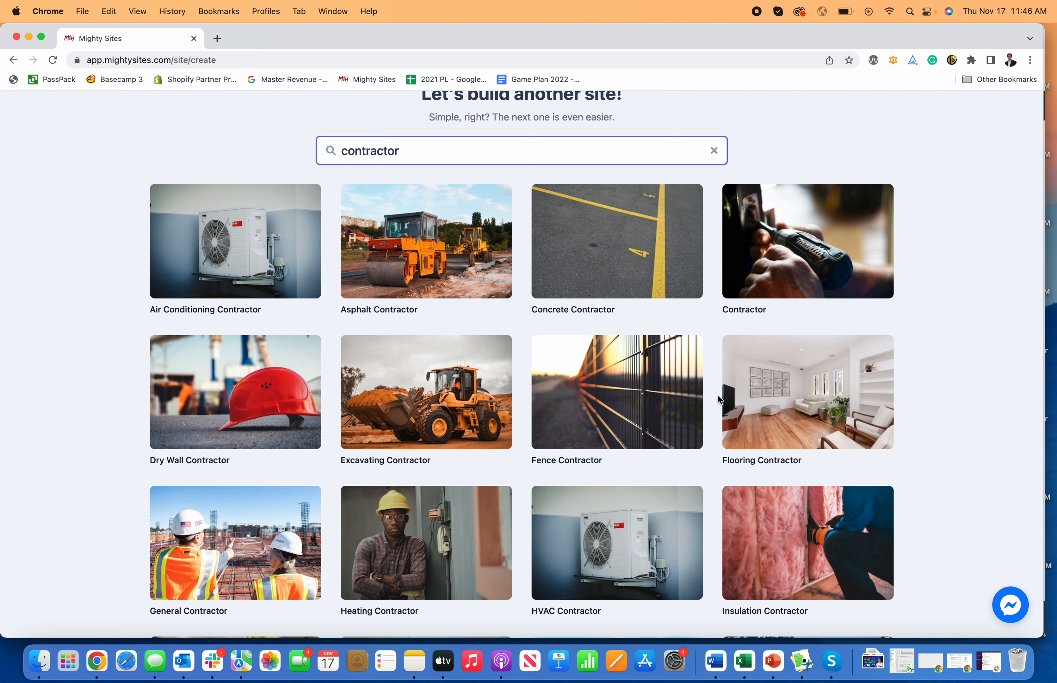
pyautogui.scroll(2, 782, 376)
pyautogui.click(774, 339)
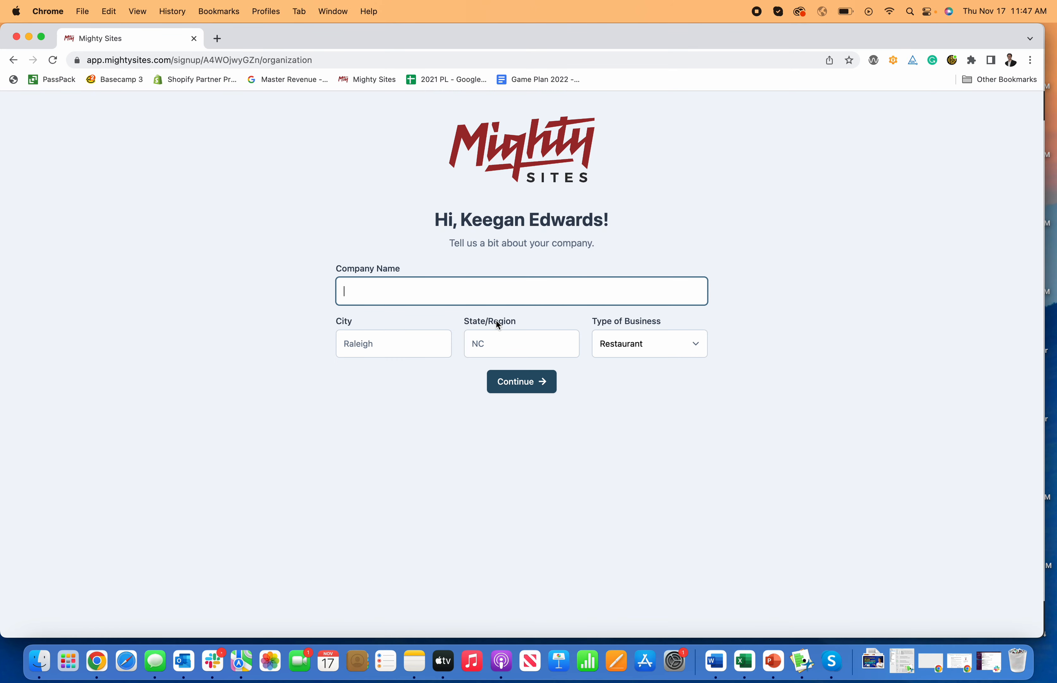
# - Enter Keegan Contracting as the company name and Denver as the city
pyautogui.write('Keegan Edw')
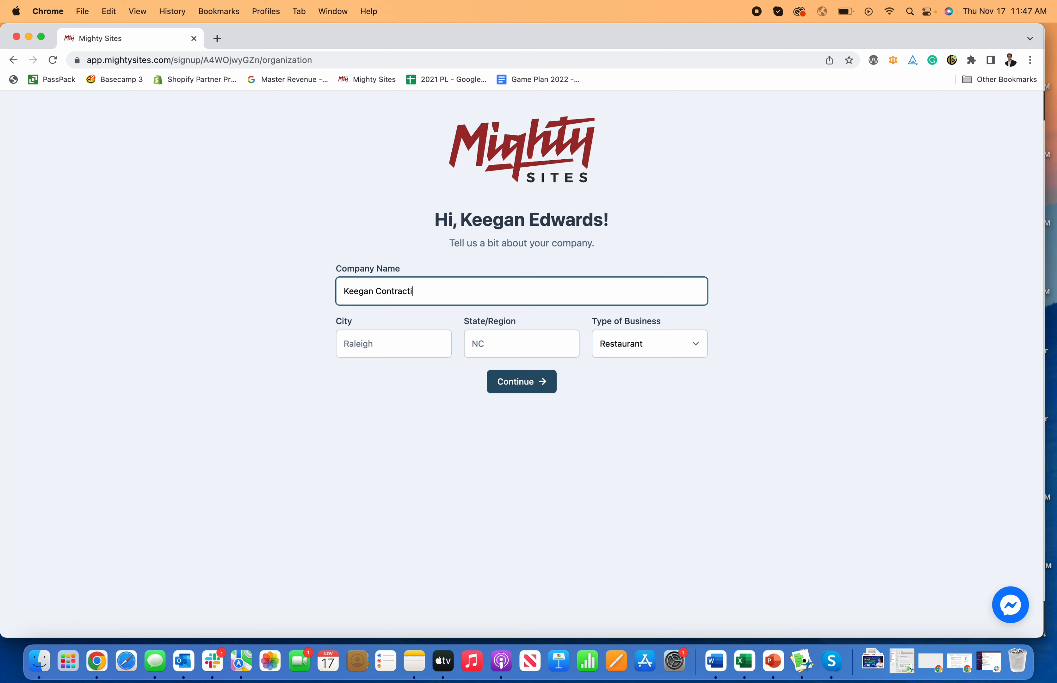
pyautogui.write('ng')
pyautogui.press('Tab')
pyautogui.write('De')
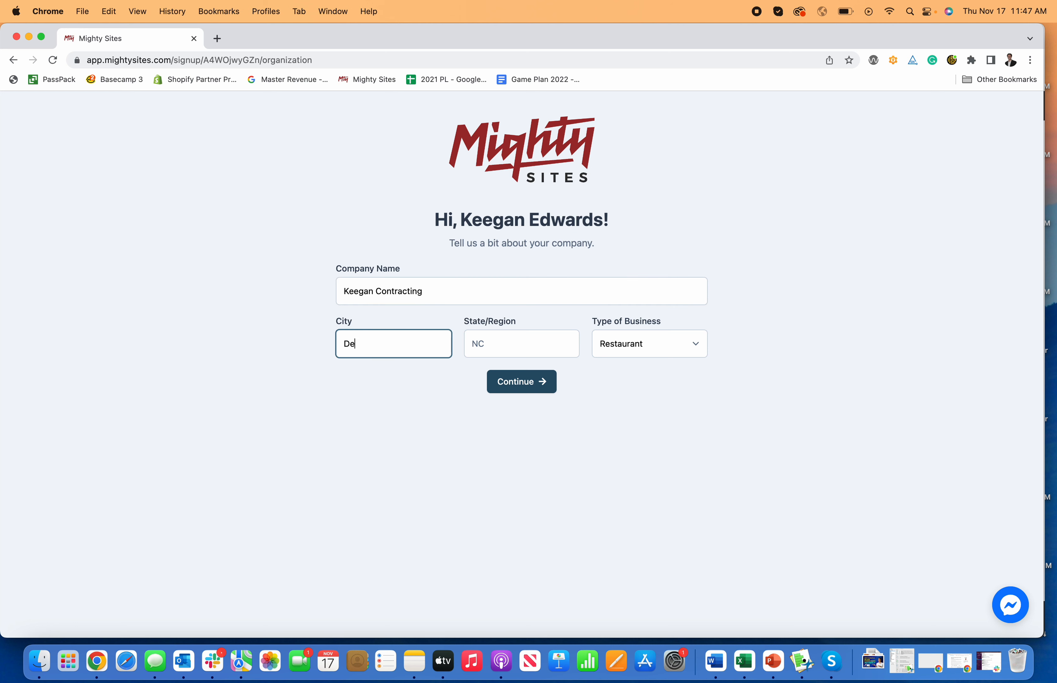
pyautogui.write('nver')
pyautogui.press('Tab')
pyautogui.press('Tab')
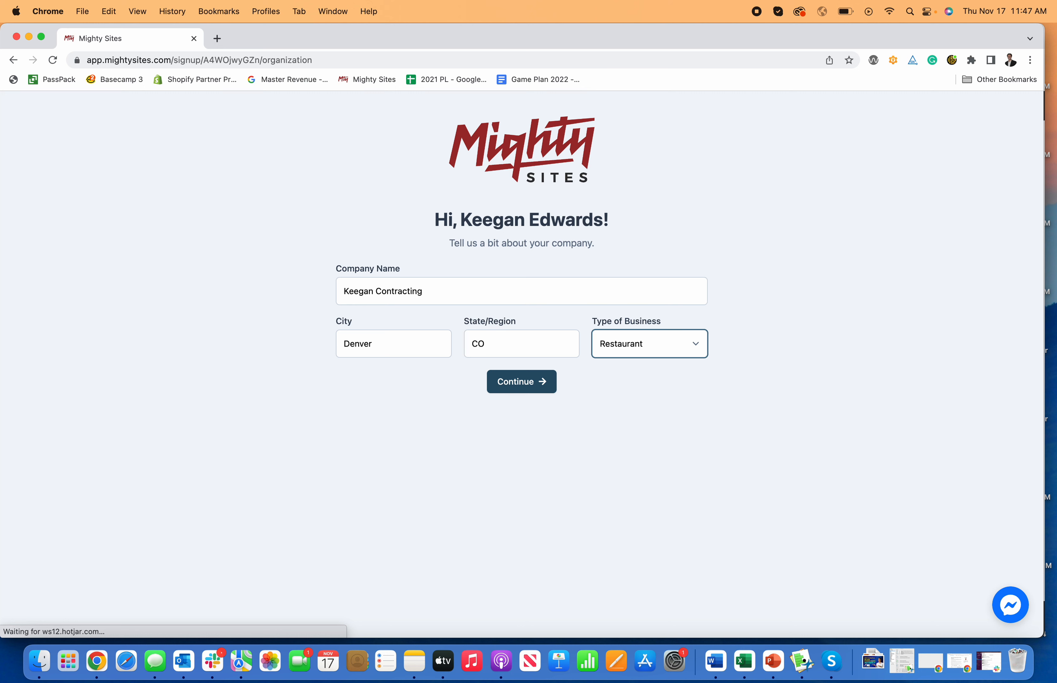
# - Set the type of business to Service and continue to generate the site
pyautogui.click(699, 348)
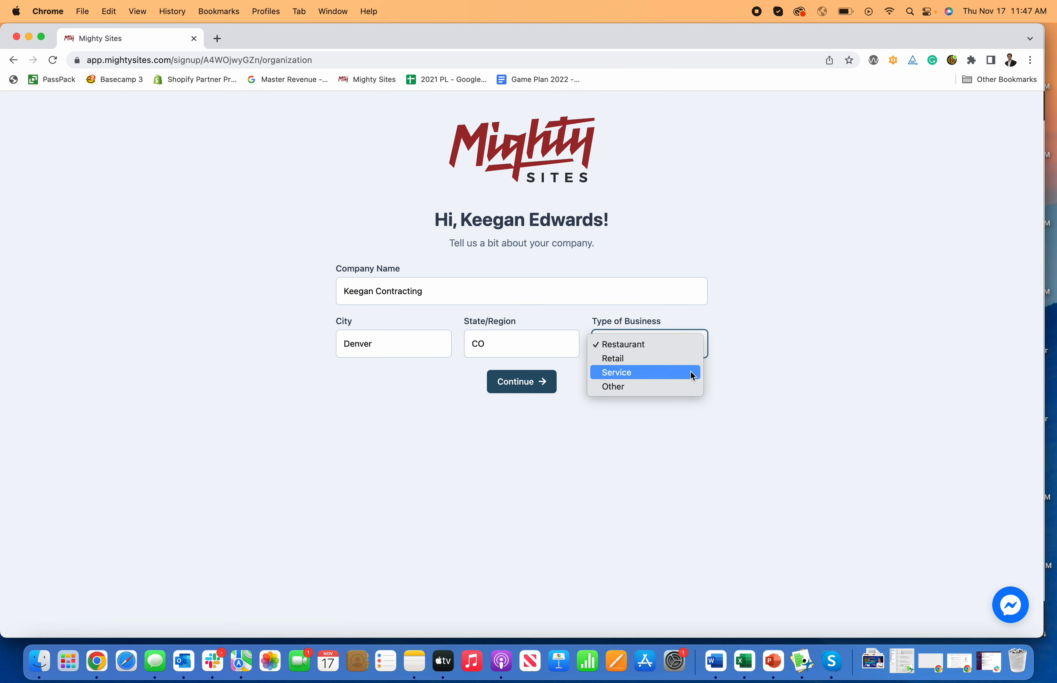
pyautogui.click(697, 371)
pyautogui.press('Tab')
pyautogui.press('Return')
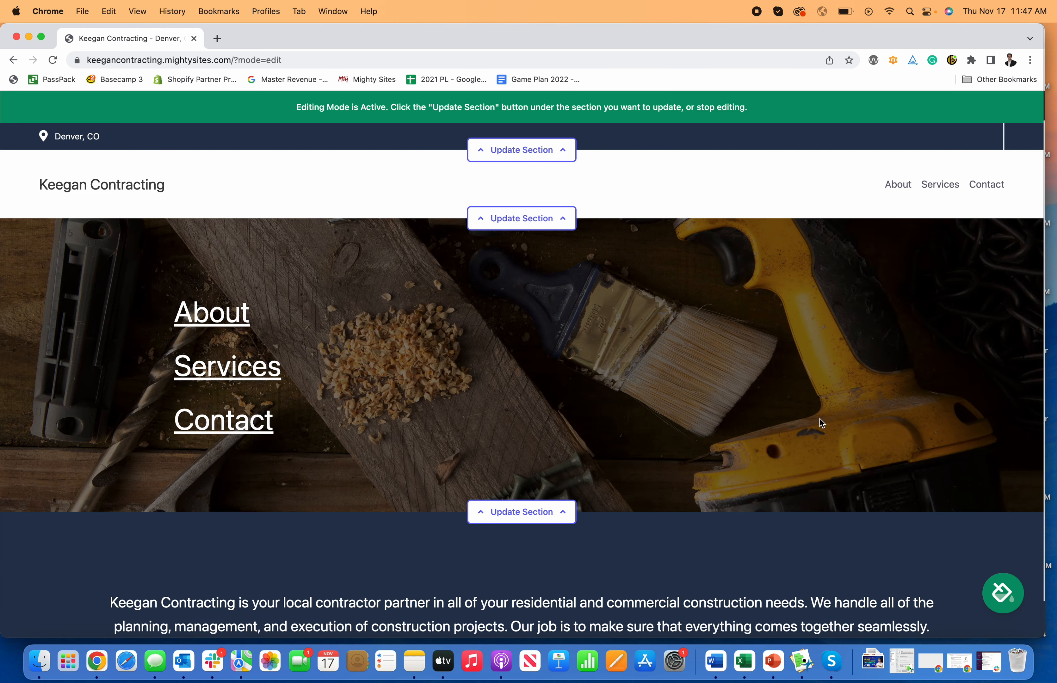
# - Scroll through the generated website to review its sections and text
pyautogui.scroll(-10, 820, 419)
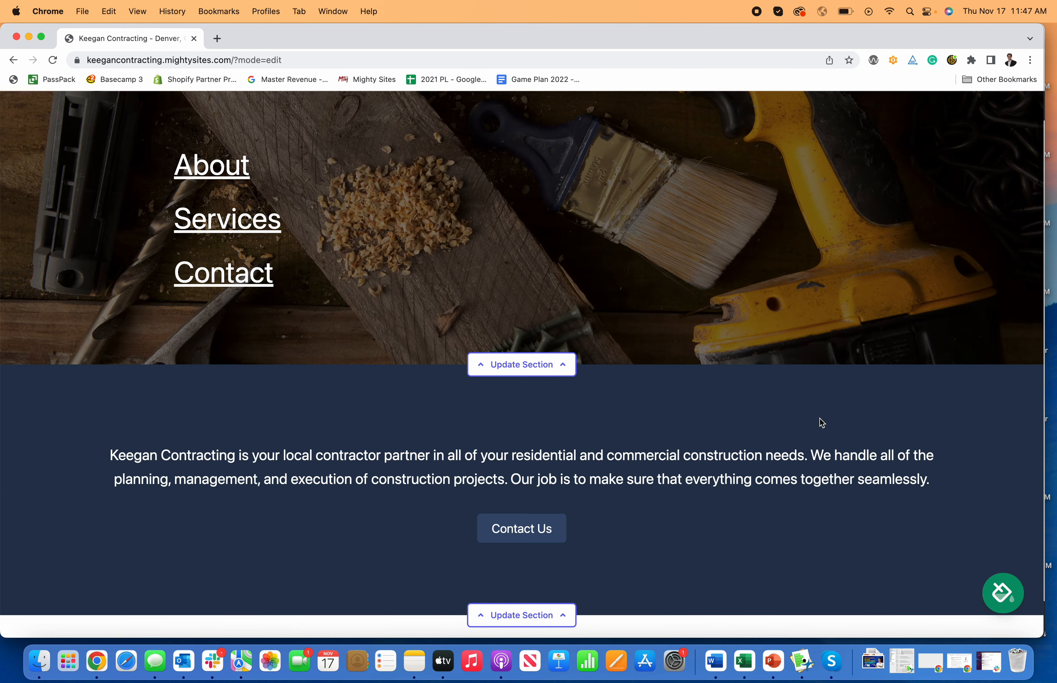
pyautogui.scroll(-15, 820, 419)
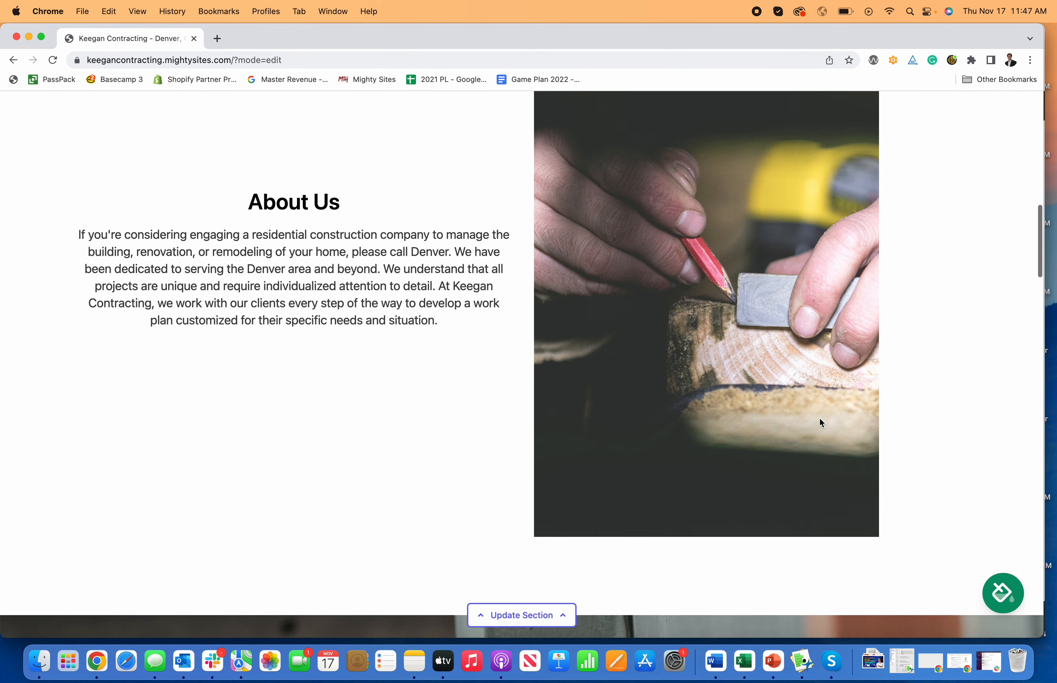
pyautogui.scroll(-12, 820, 419)
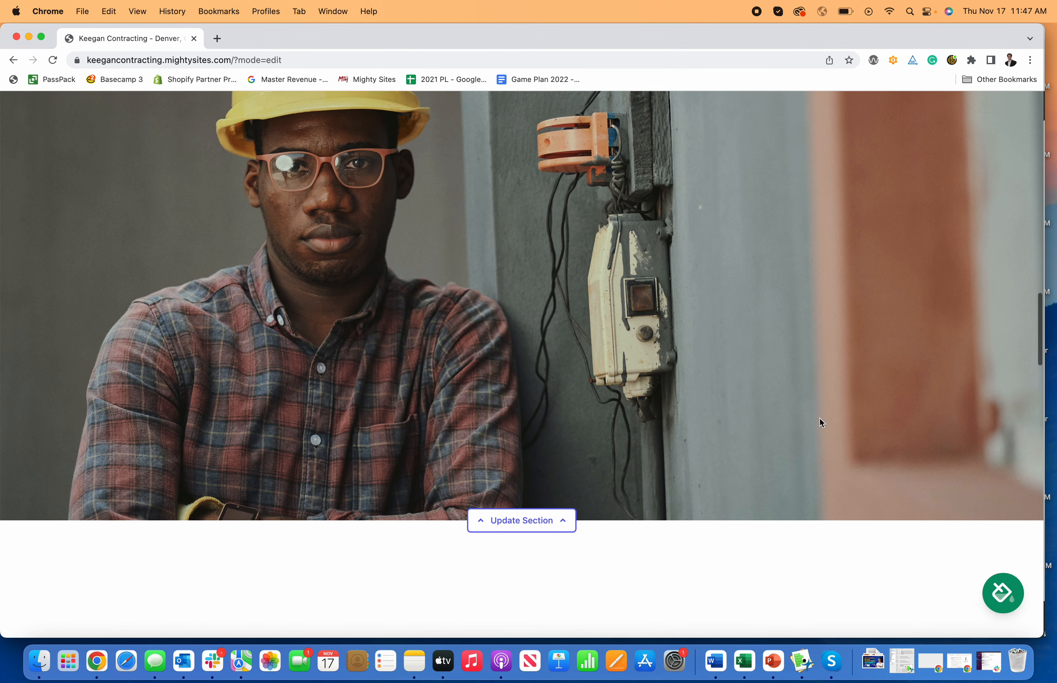
pyautogui.scroll(-12, 820, 419)
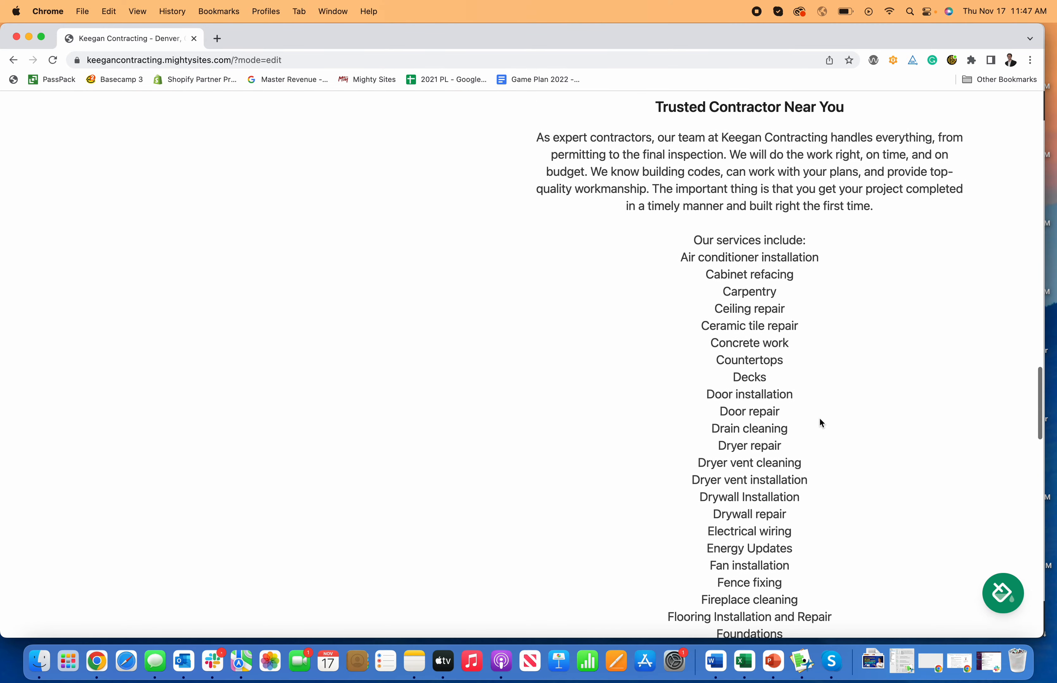
pyautogui.scroll(-15, 820, 419)
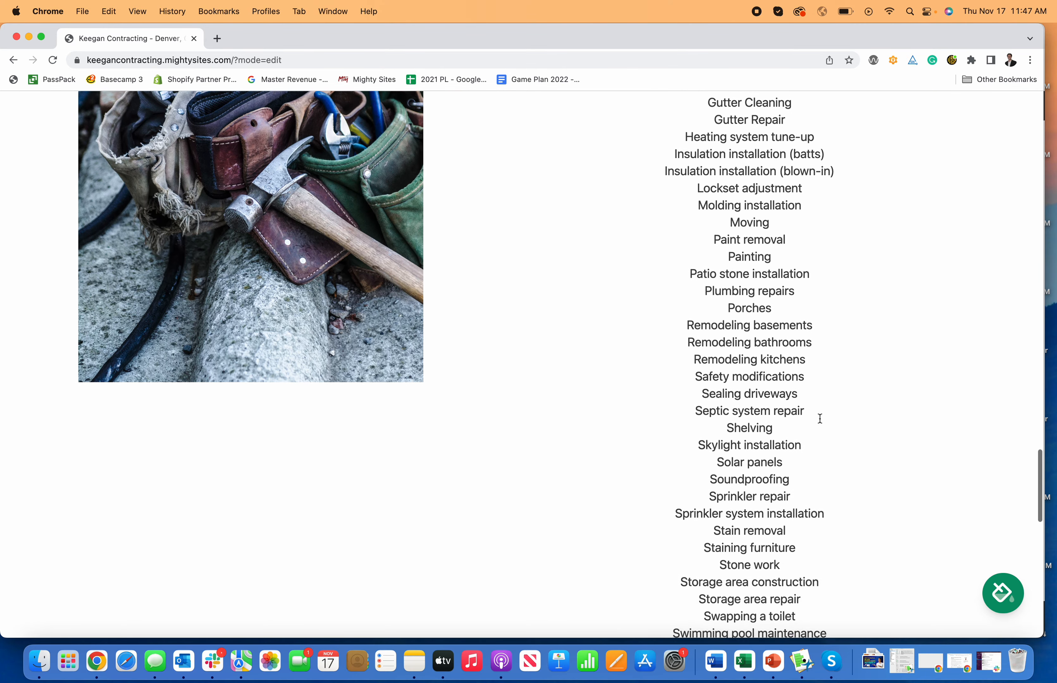
pyautogui.scroll(-9, 820, 419)
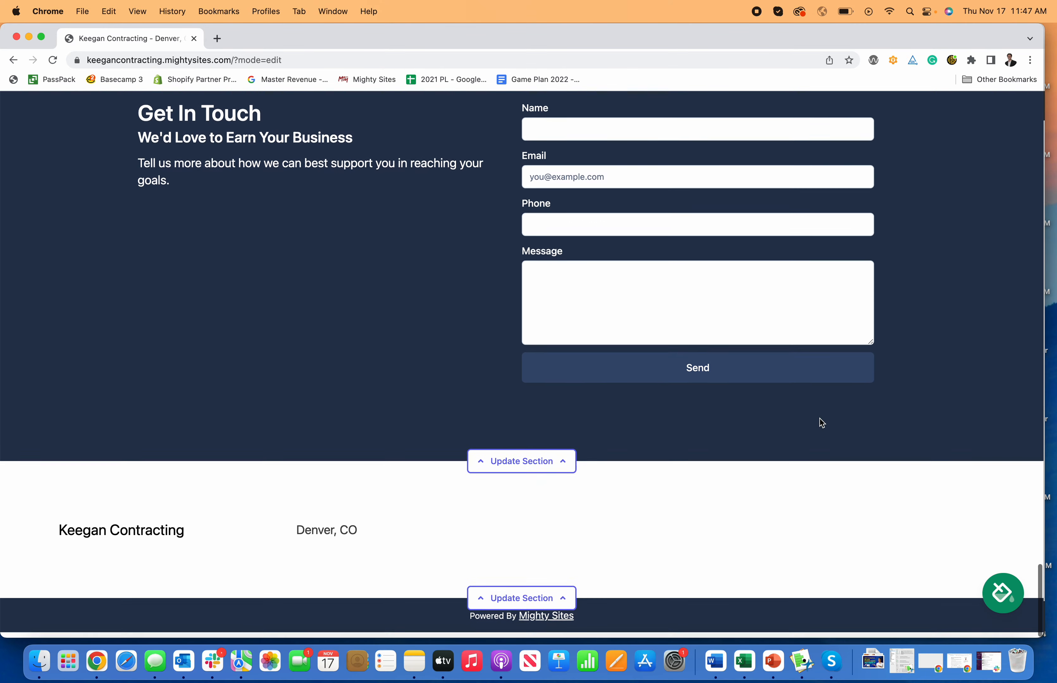
pyautogui.scroll(20, 820, 419)
pyautogui.scroll(20, 820, 419)
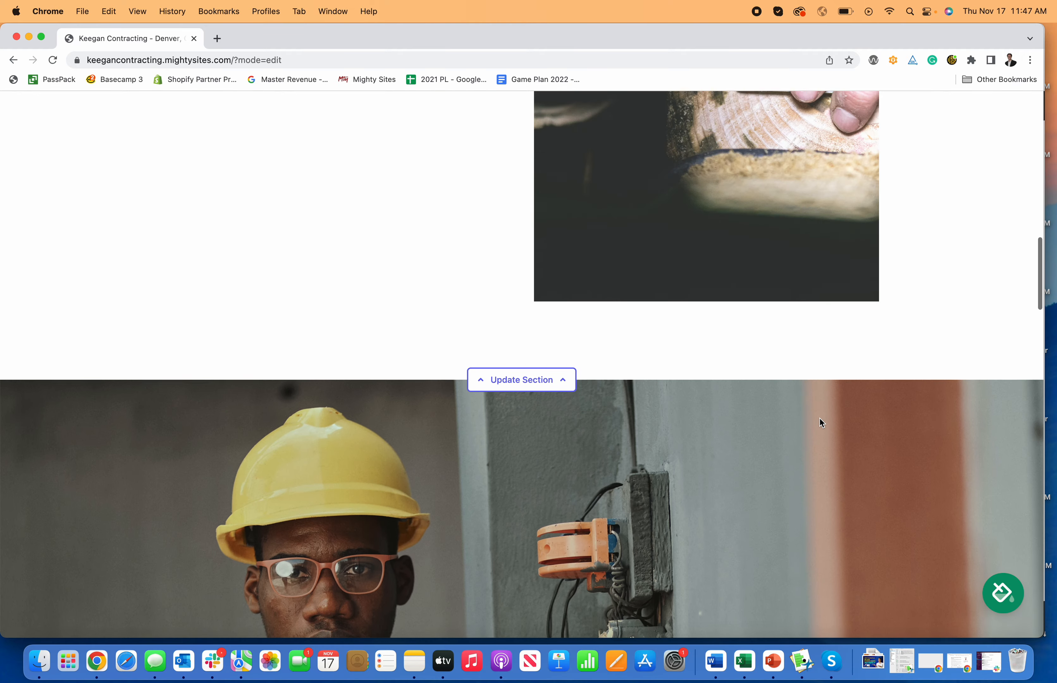
pyautogui.scroll(5, 821, 423)
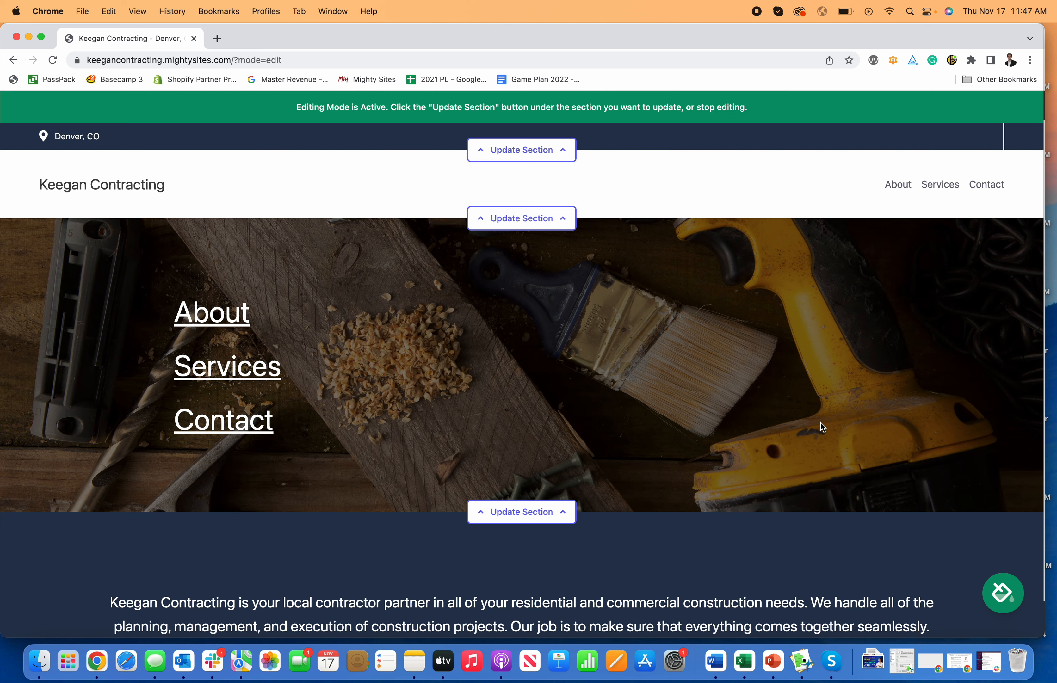
pyautogui.scroll(-5, 821, 423)
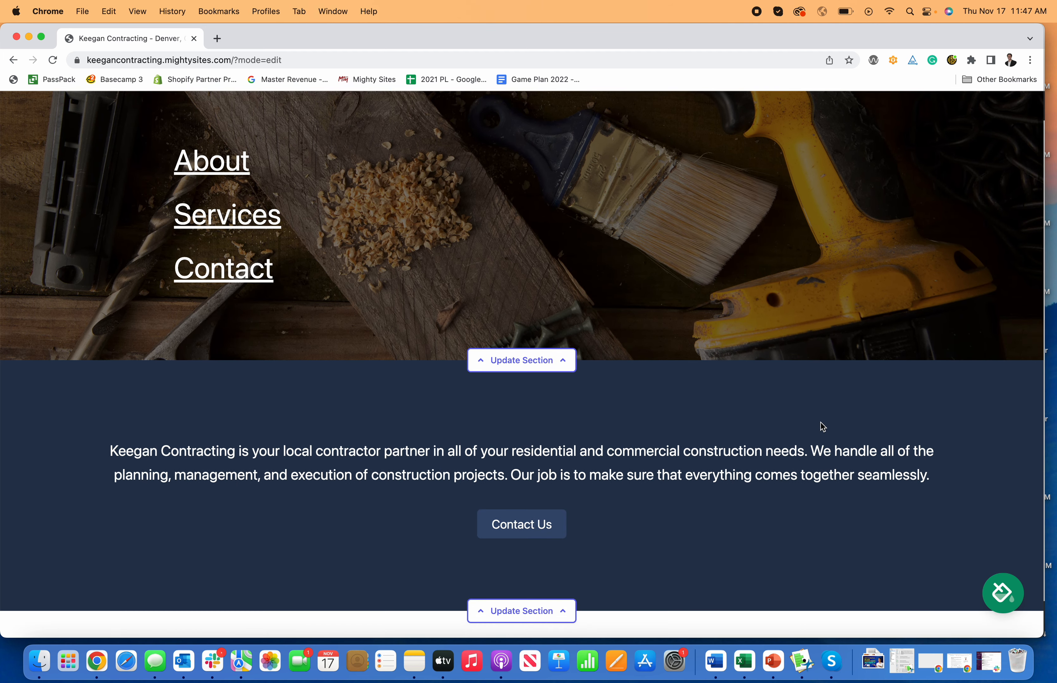
pyautogui.scroll(-13, 823, 426)
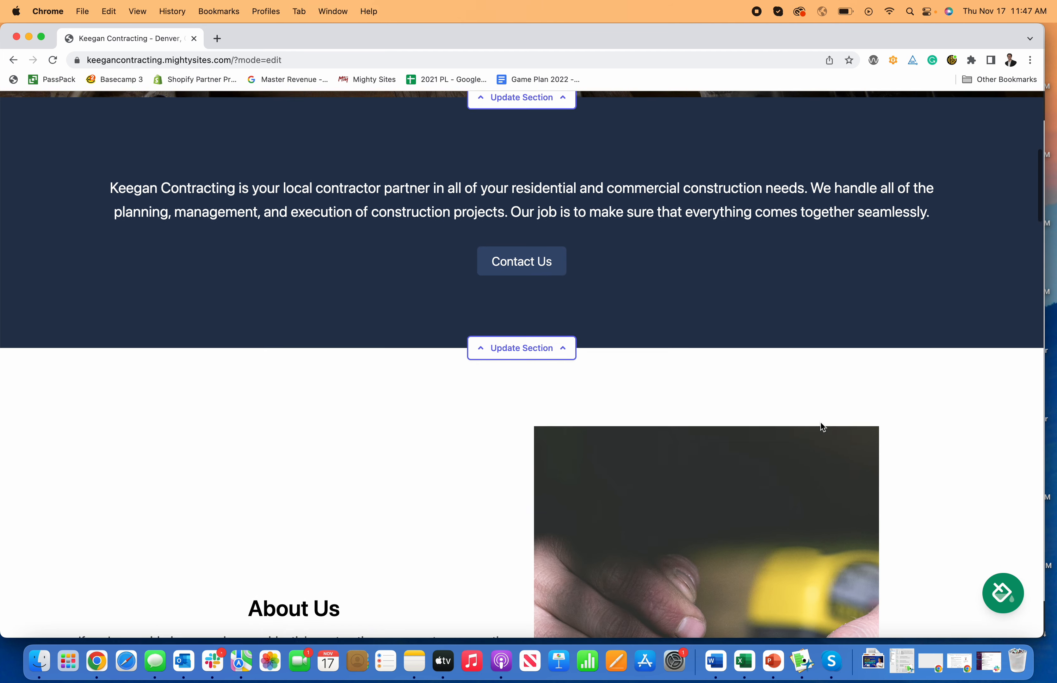
pyautogui.scroll(-20, 821, 424)
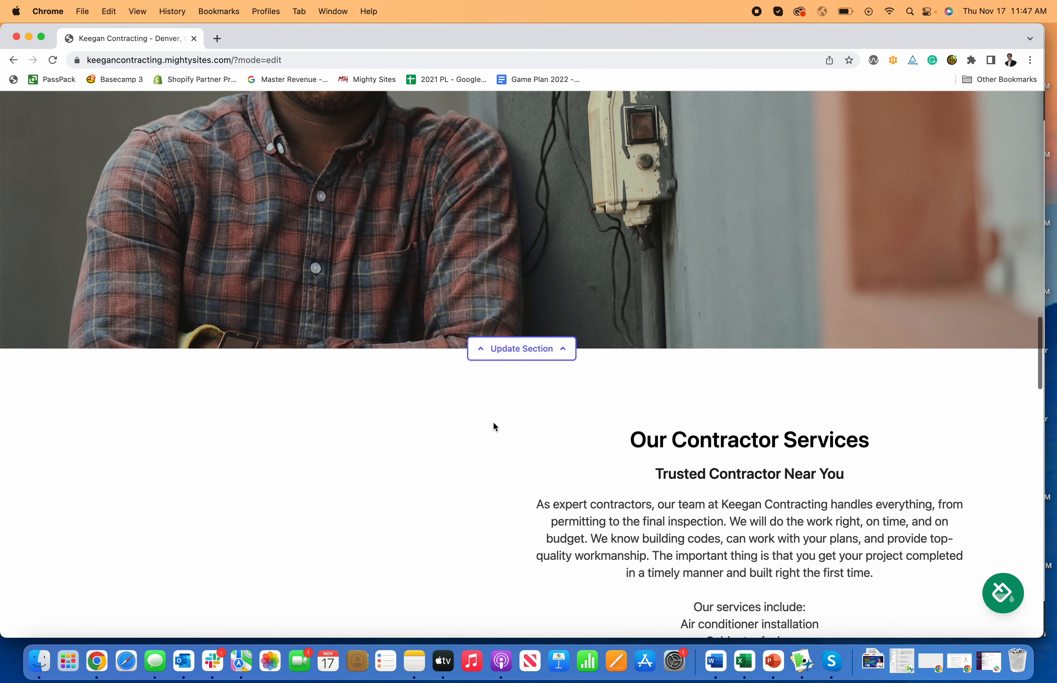
pyautogui.scroll(-2, 742, 242)
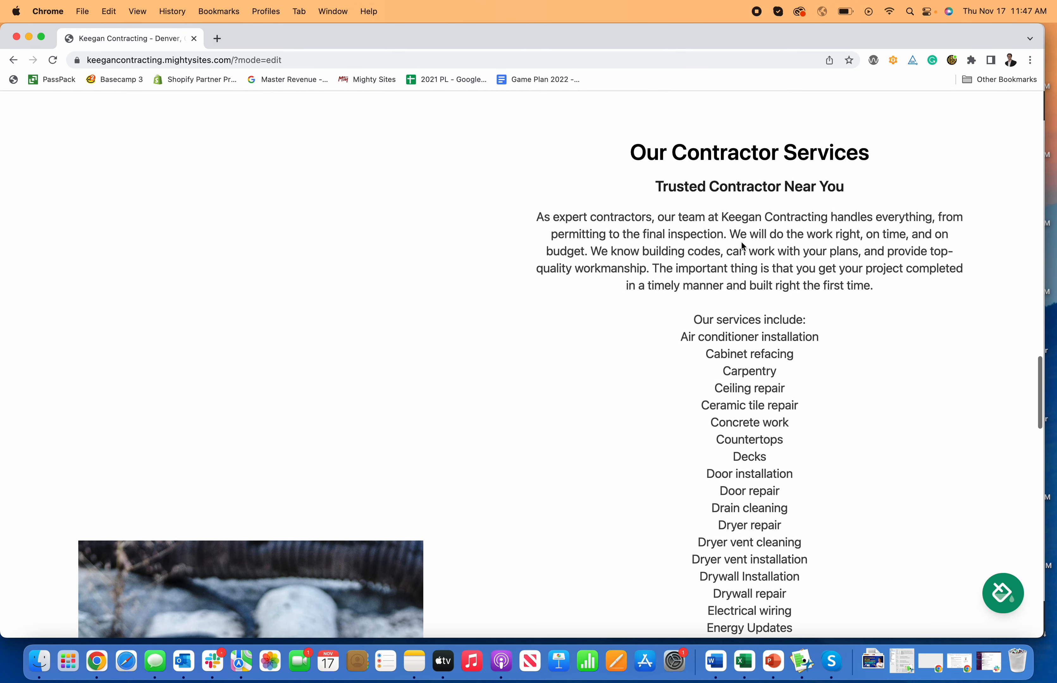
pyautogui.moveTo(722, 216); pyautogui.dragTo(814, 218)
pyautogui.scroll(-10, 810, 236)
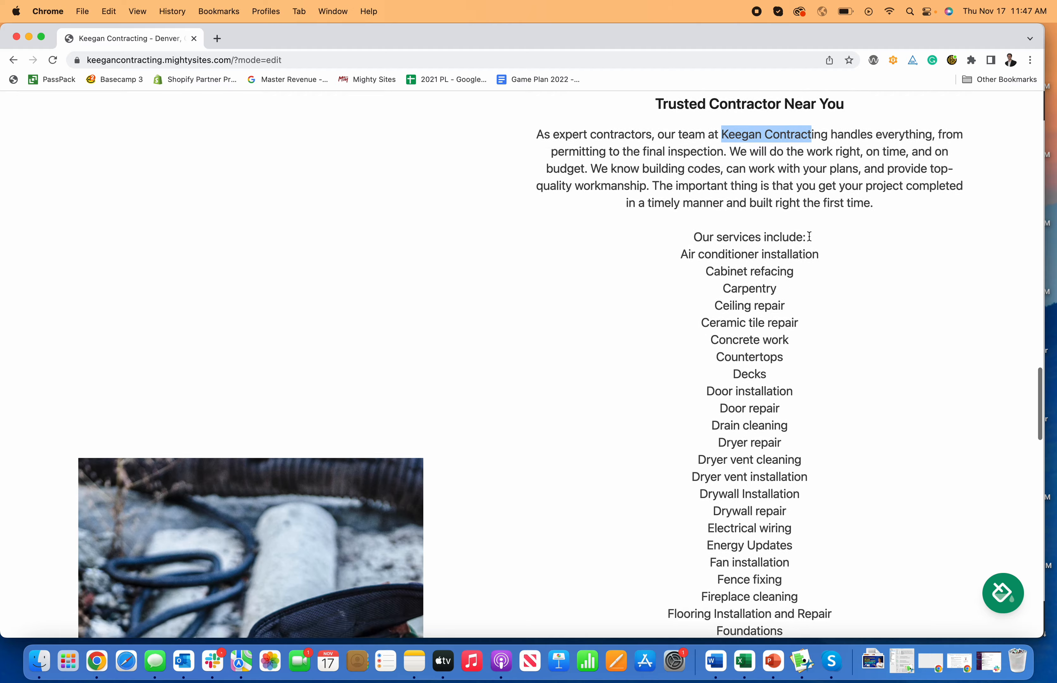
pyautogui.scroll(-20, 810, 237)
pyautogui.scroll(18, 810, 236)
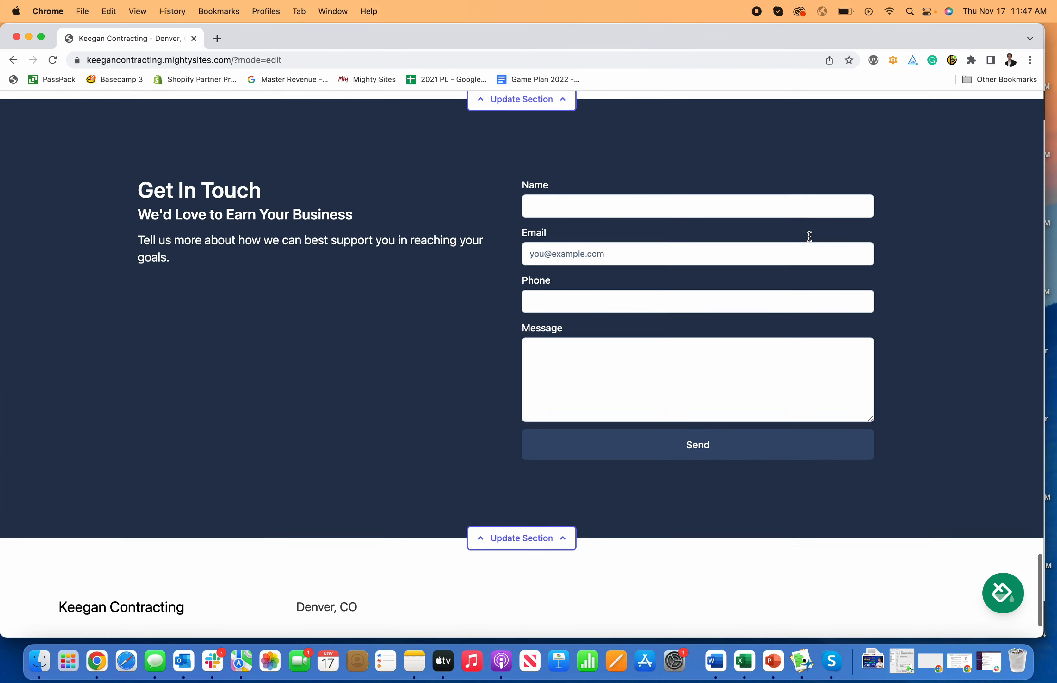
pyautogui.scroll(20, 808, 235)
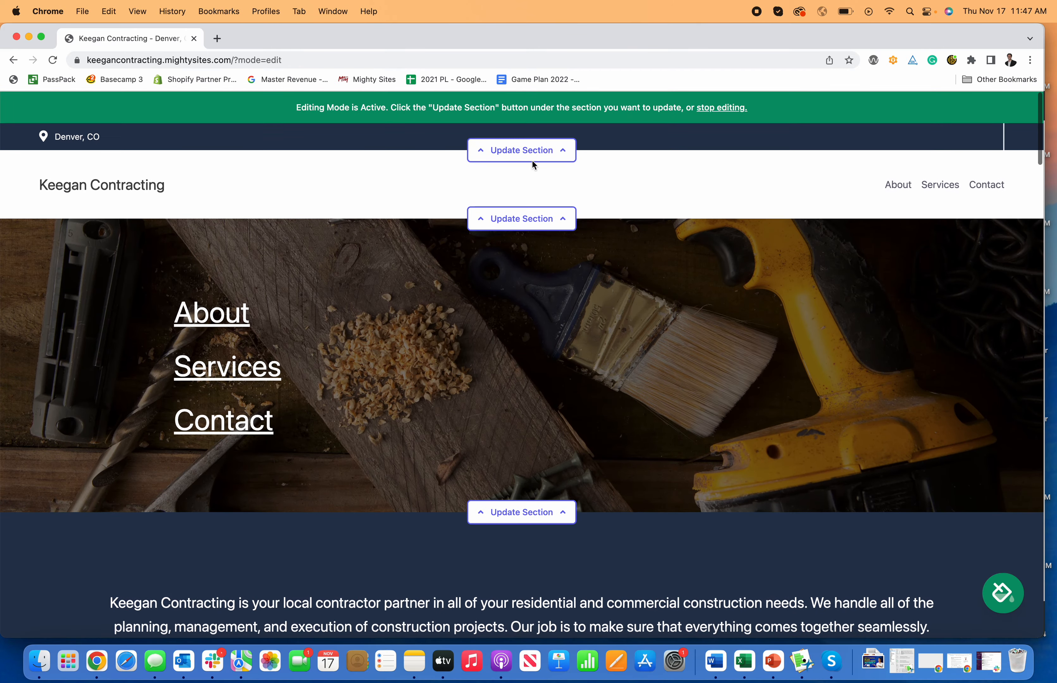
# - Open the update panel for the top location bar and switch to the social links settings
pyautogui.click(521, 160)
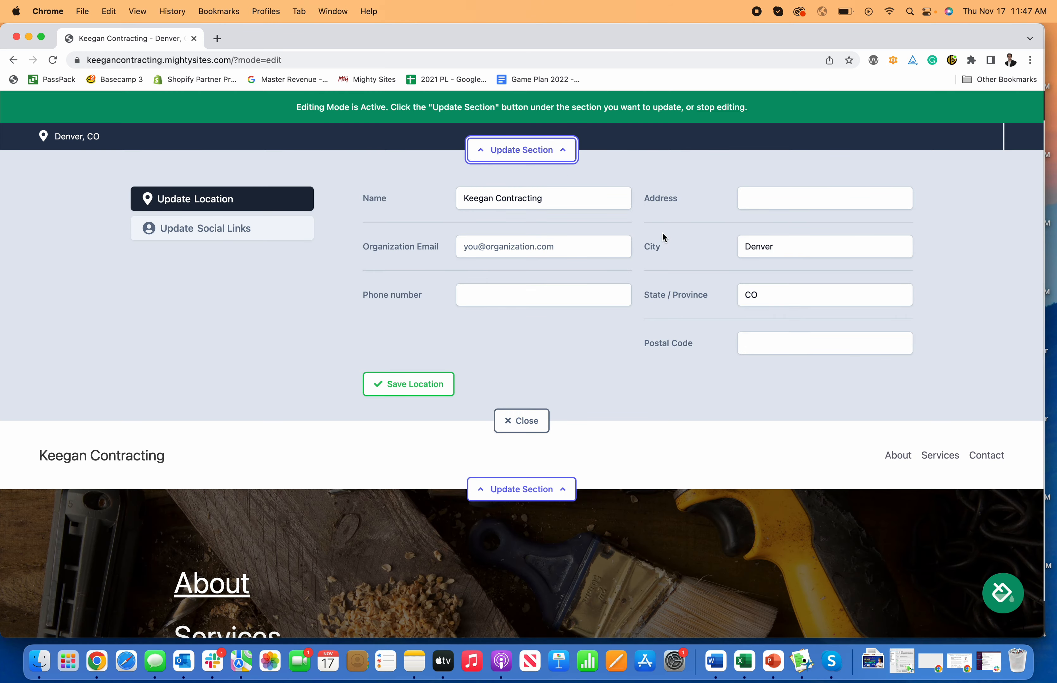
pyautogui.click(269, 230)
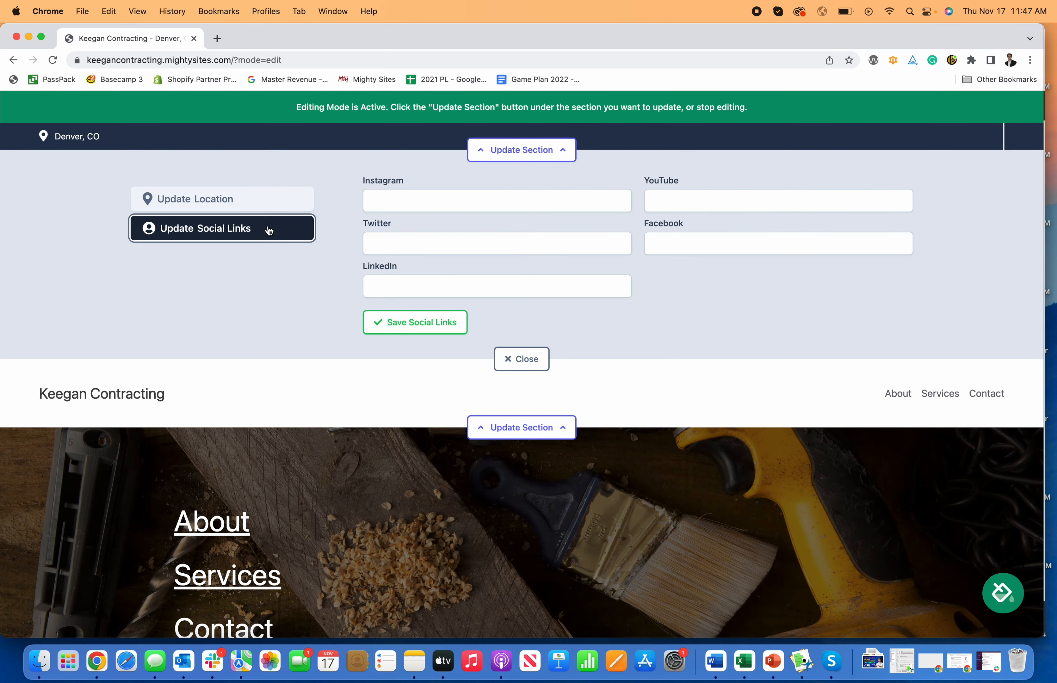
# - Enter Facebook.com/mightysites as the Facebook link and save the social links
pyautogui.click(698, 246)
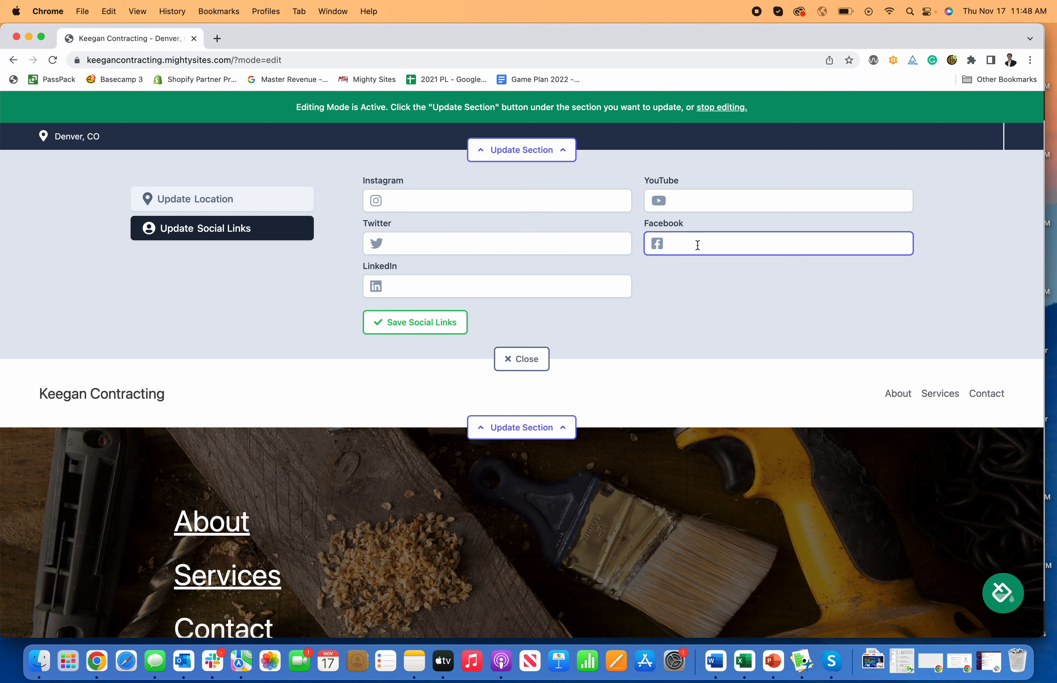
pyautogui.write('Facebook.com/mightysites')
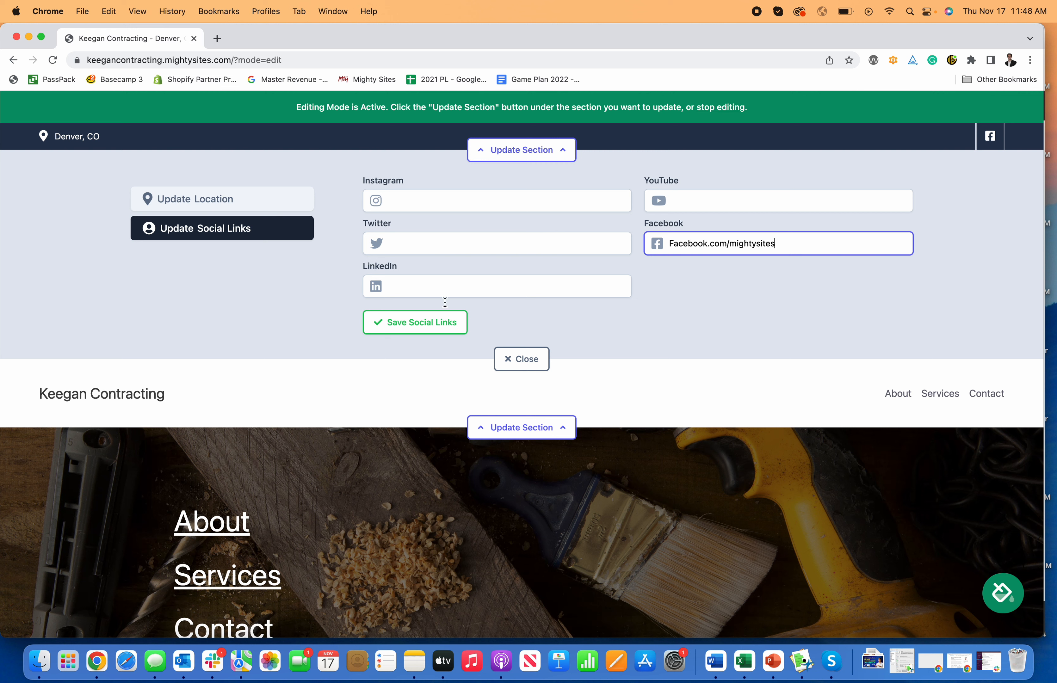
pyautogui.click(444, 323)
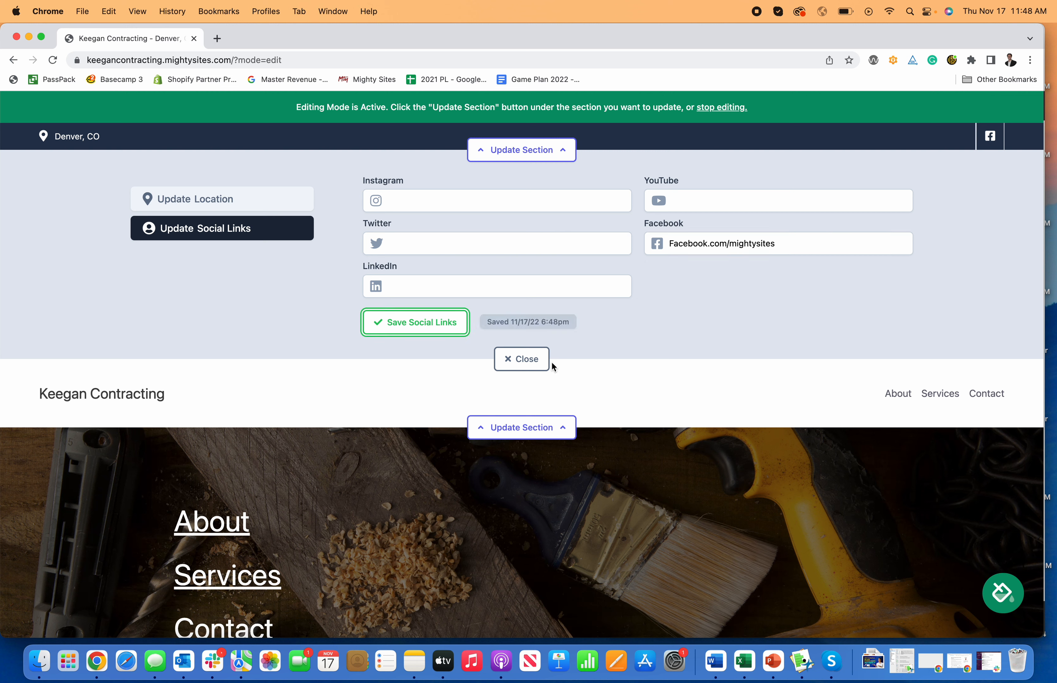
pyautogui.click(275, 209)
pyautogui.click(493, 297)
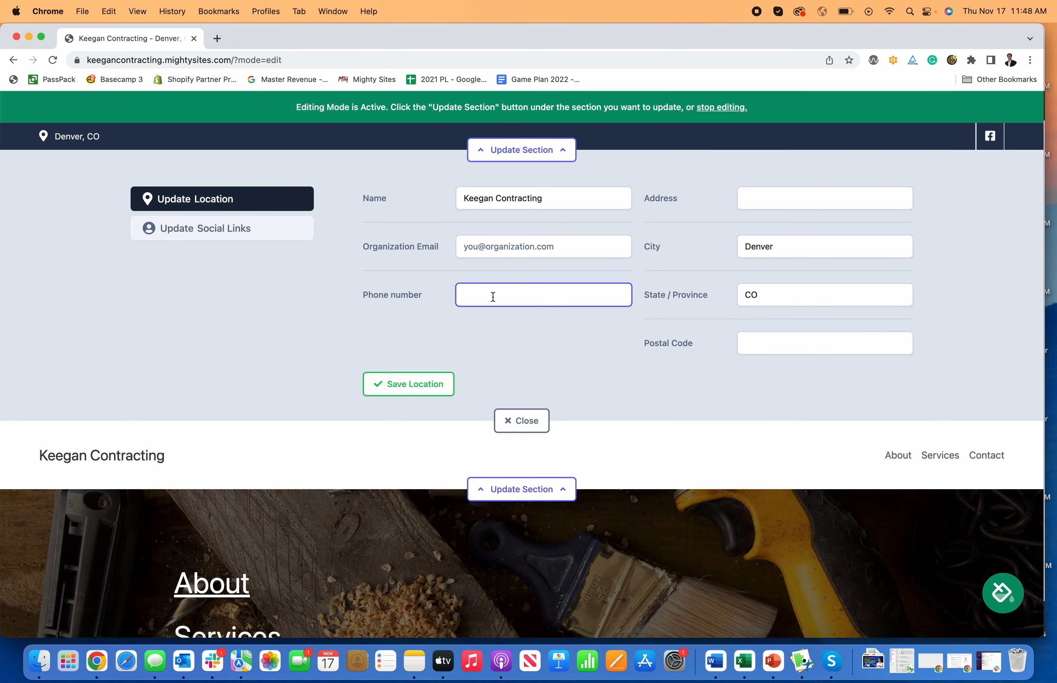
pyautogui.write('777-777-7777')
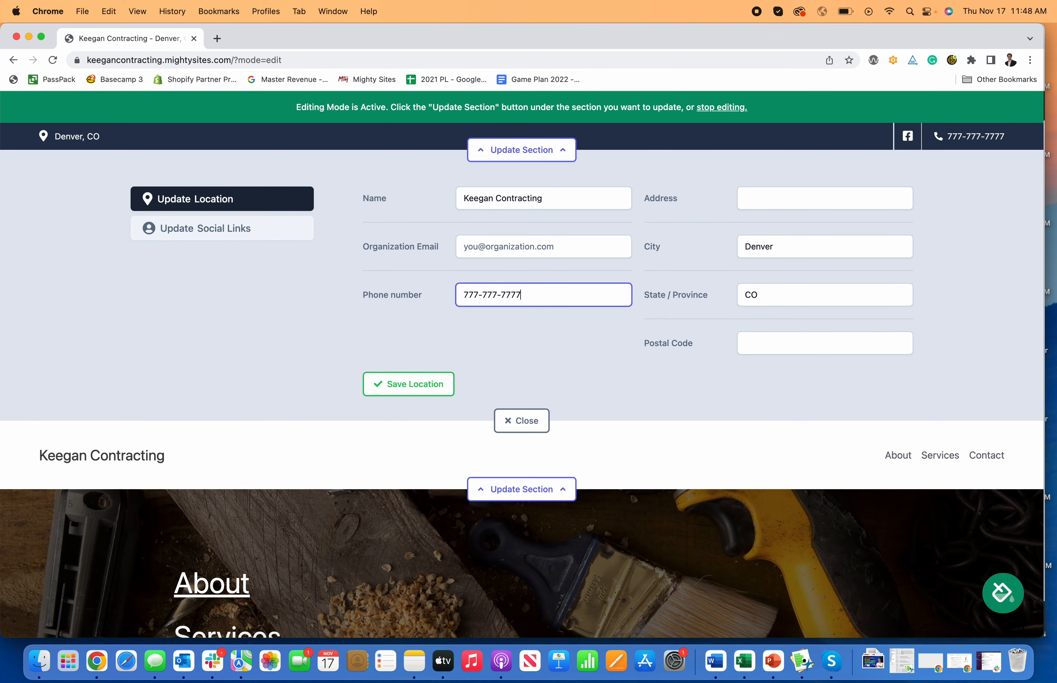
pyautogui.click(437, 384)
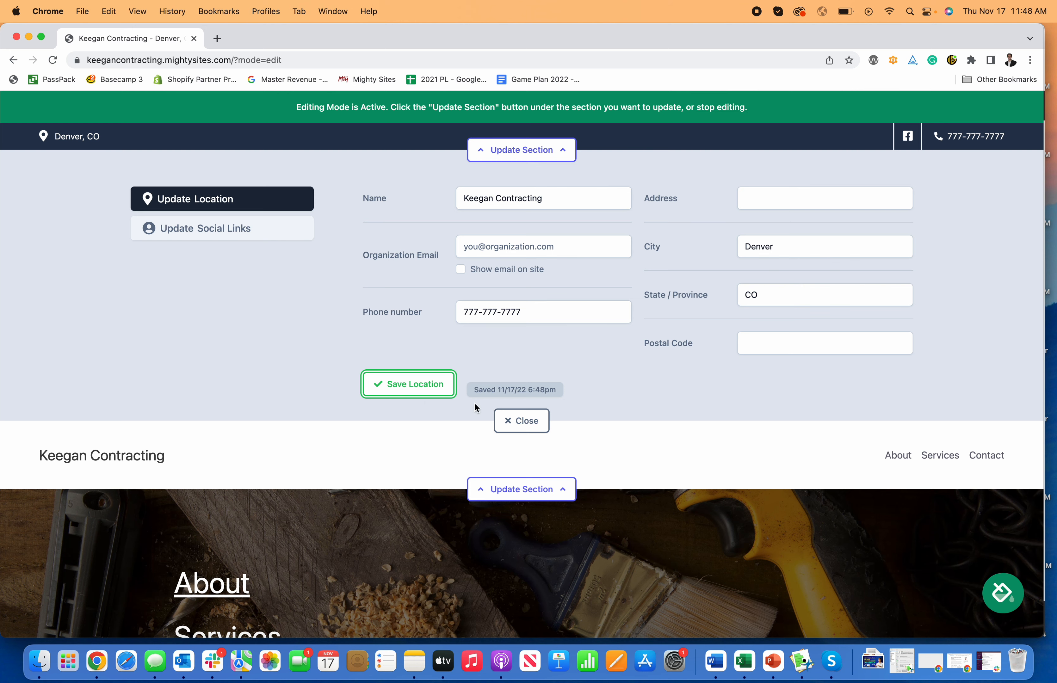
pyautogui.click(515, 421)
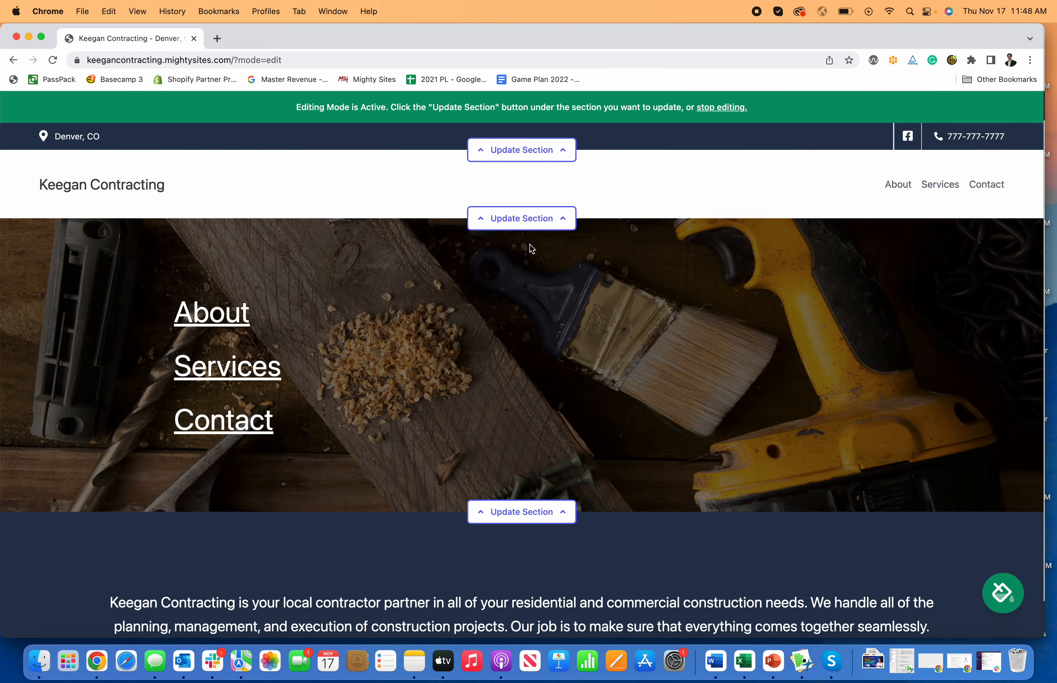
# - Upload Mighty Sites Logo YouTube.png from the computer as the header logo and save it
pyautogui.click(519, 219)
pyautogui.click(195, 296)
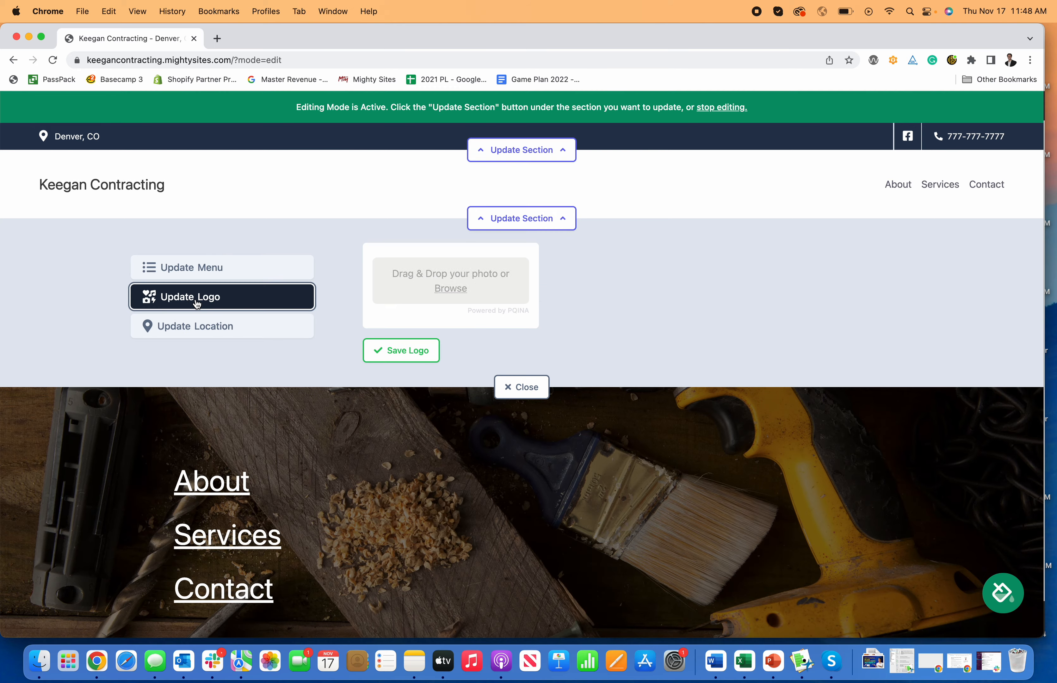
pyautogui.click(453, 295)
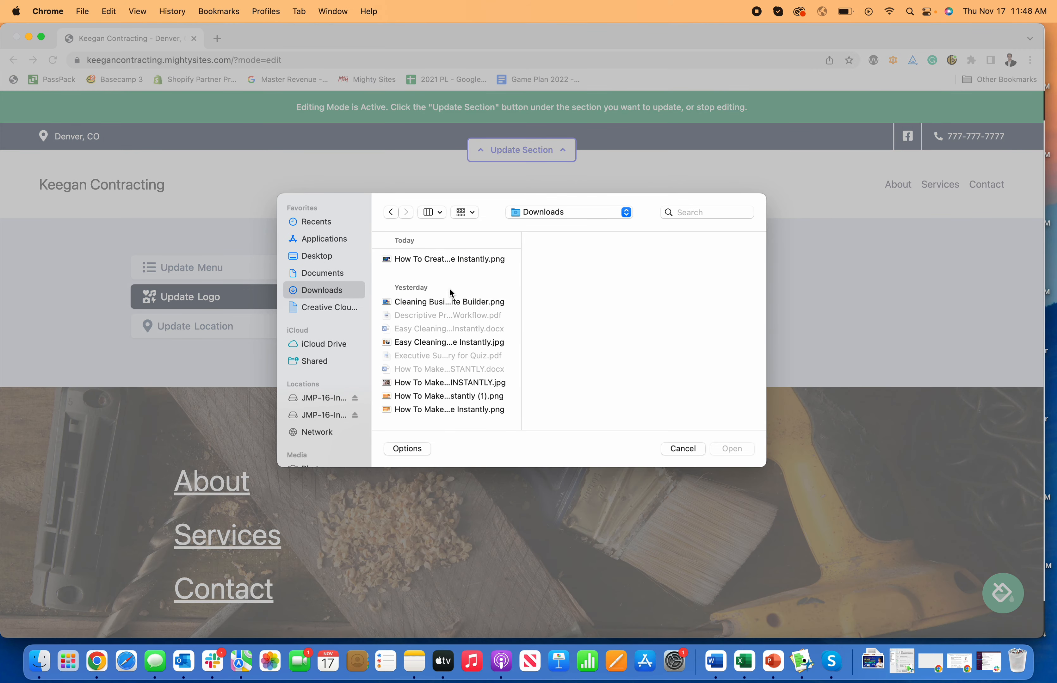
pyautogui.click(688, 213)
pyautogui.write('logo')
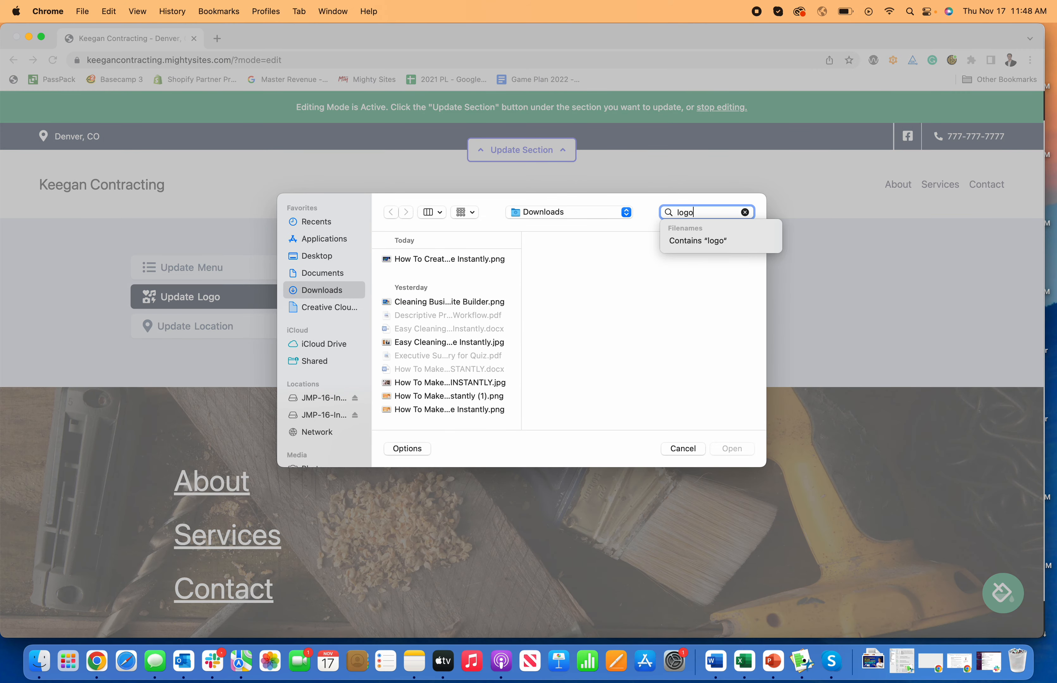
pyautogui.scroll(-10, 436, 354)
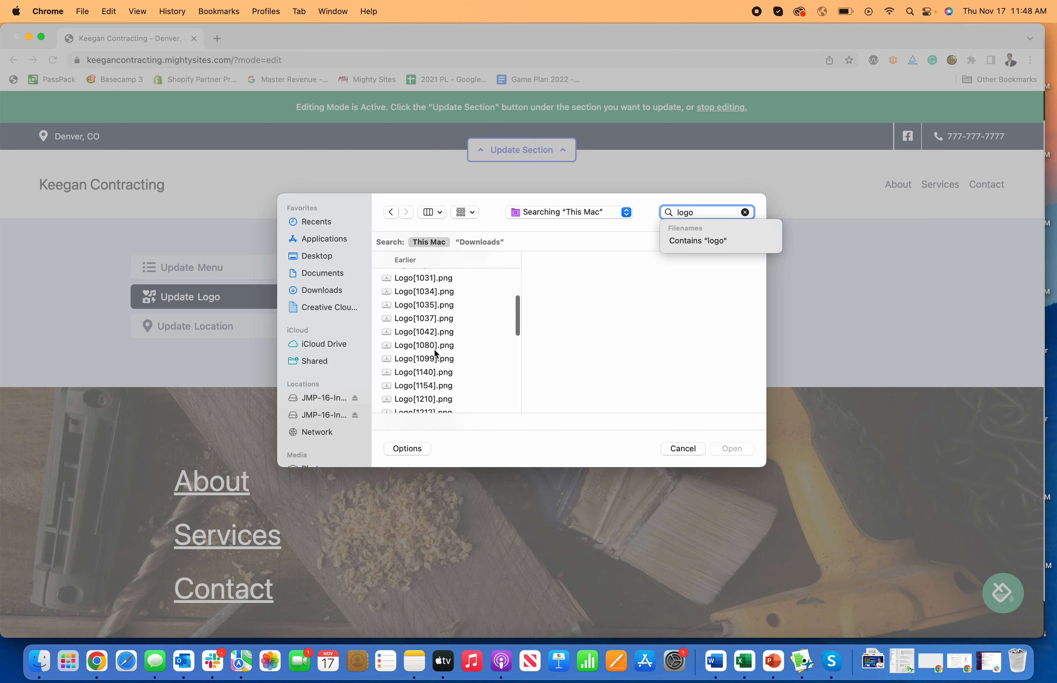
pyautogui.scroll(-10, 436, 354)
pyautogui.scroll(5, 437, 347)
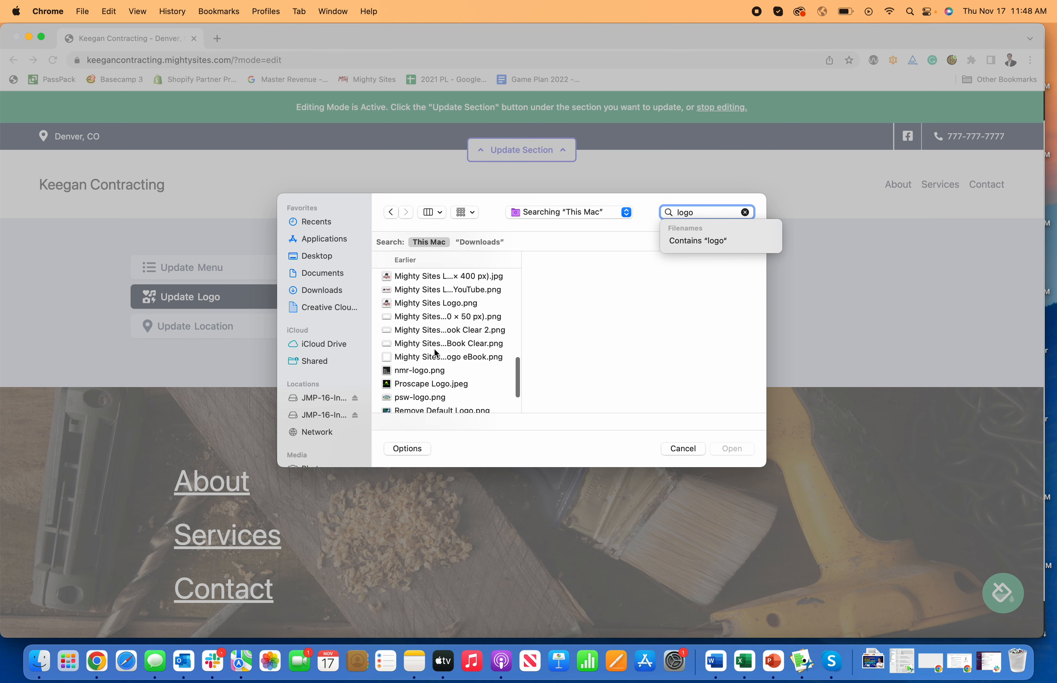
pyautogui.click(444, 293)
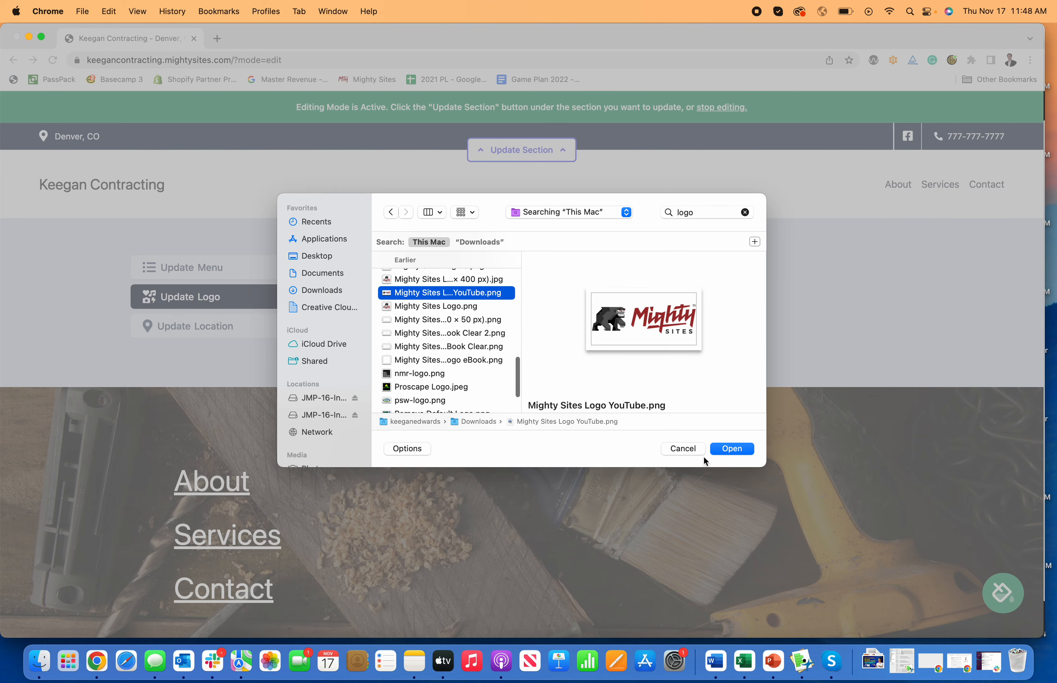
pyautogui.click(737, 449)
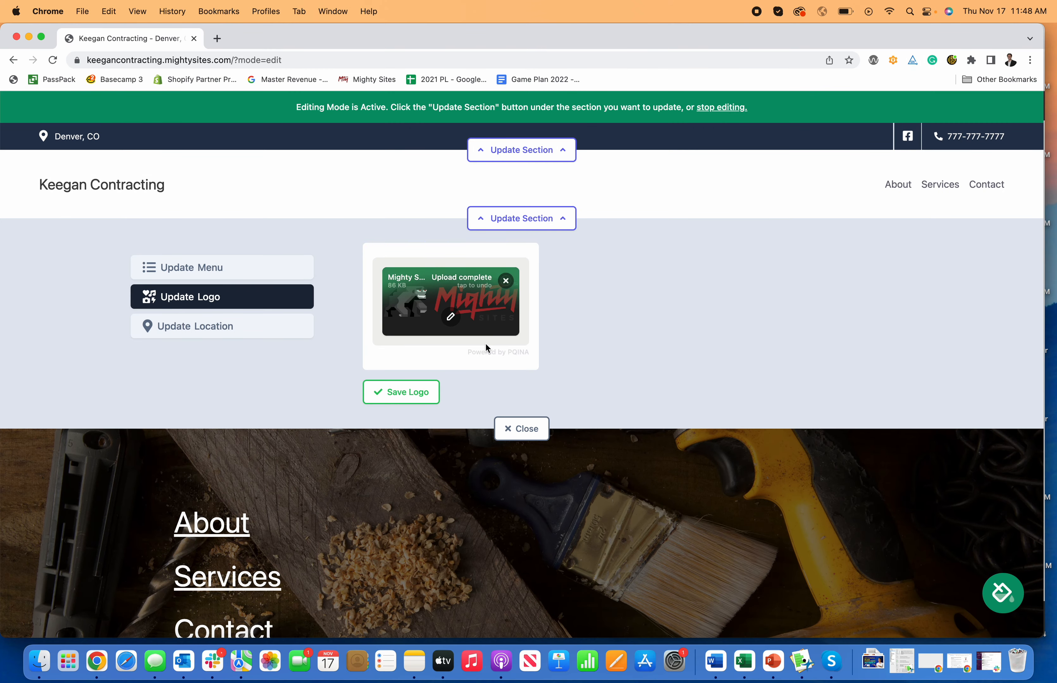
pyautogui.click(432, 394)
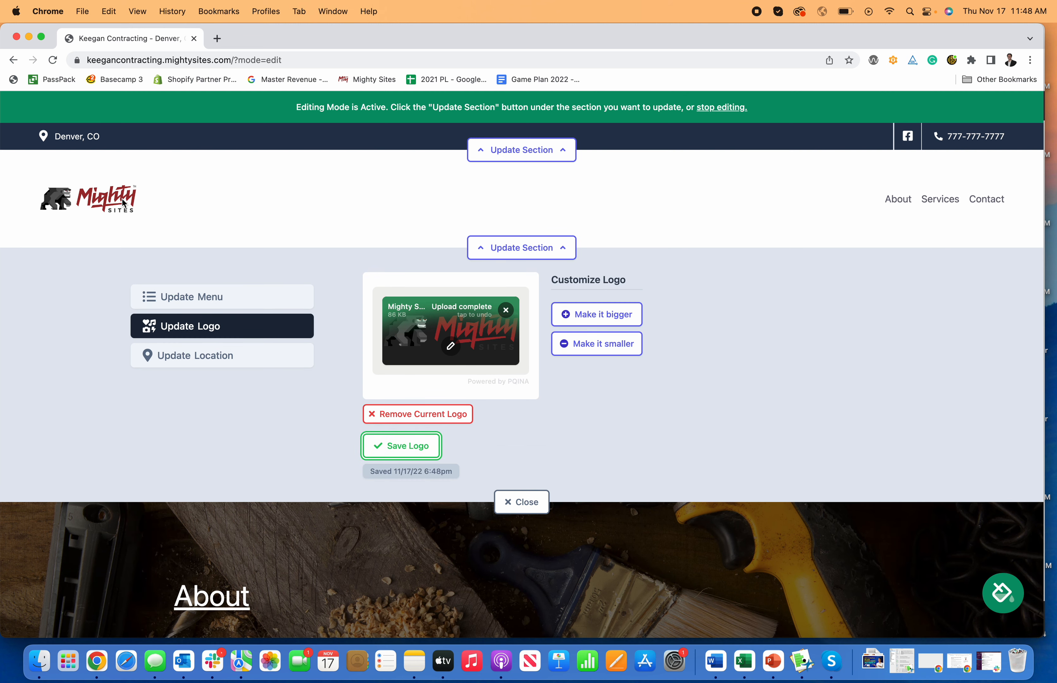
# - Try making the logo bigger and then smaller again
pyautogui.click(597, 315)
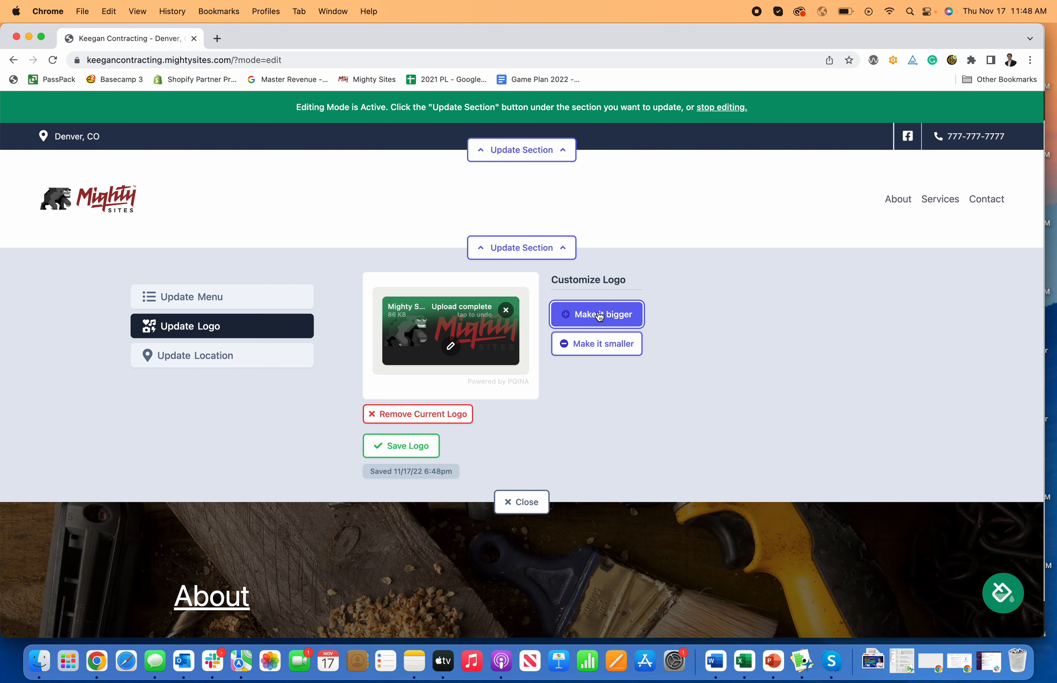
pyautogui.click(606, 331)
pyautogui.click(608, 340)
pyautogui.click(610, 371)
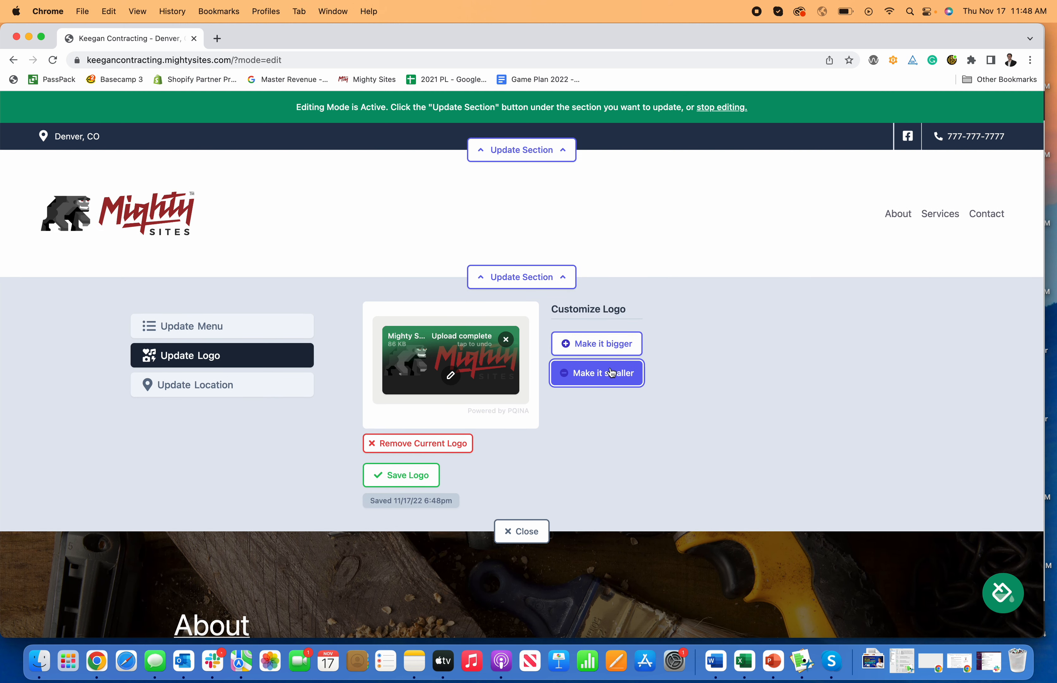
pyautogui.click(610, 371)
pyautogui.click(610, 367)
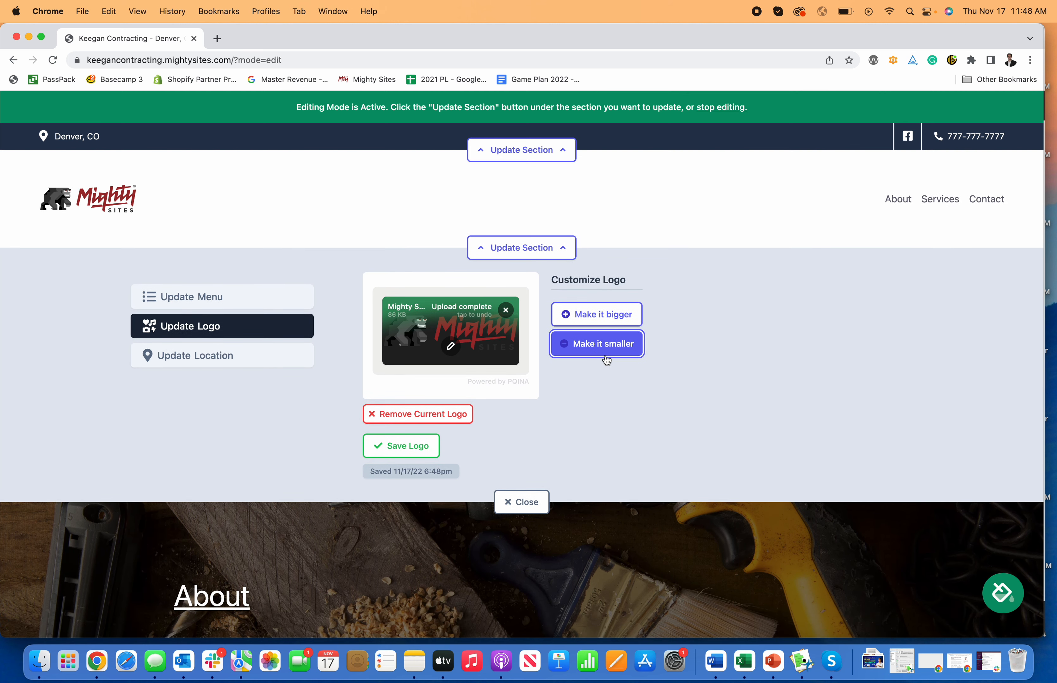
# - Open the logo in the image editor, try the filter and other editing tools, then save the logo and close the panel
pyautogui.click(451, 347)
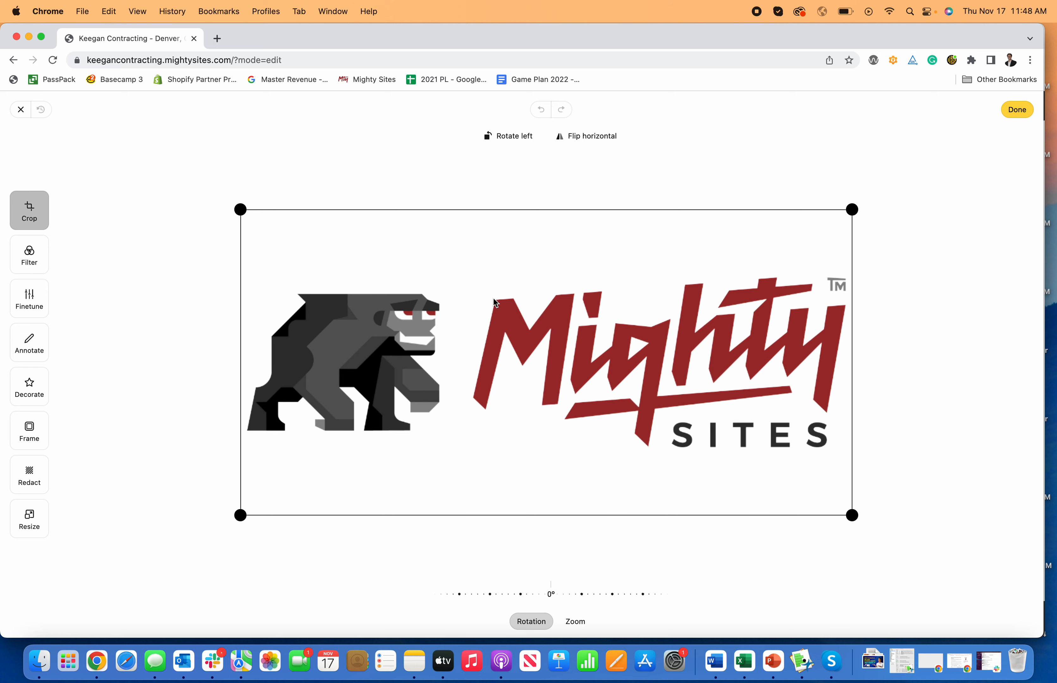
pyautogui.click(36, 261)
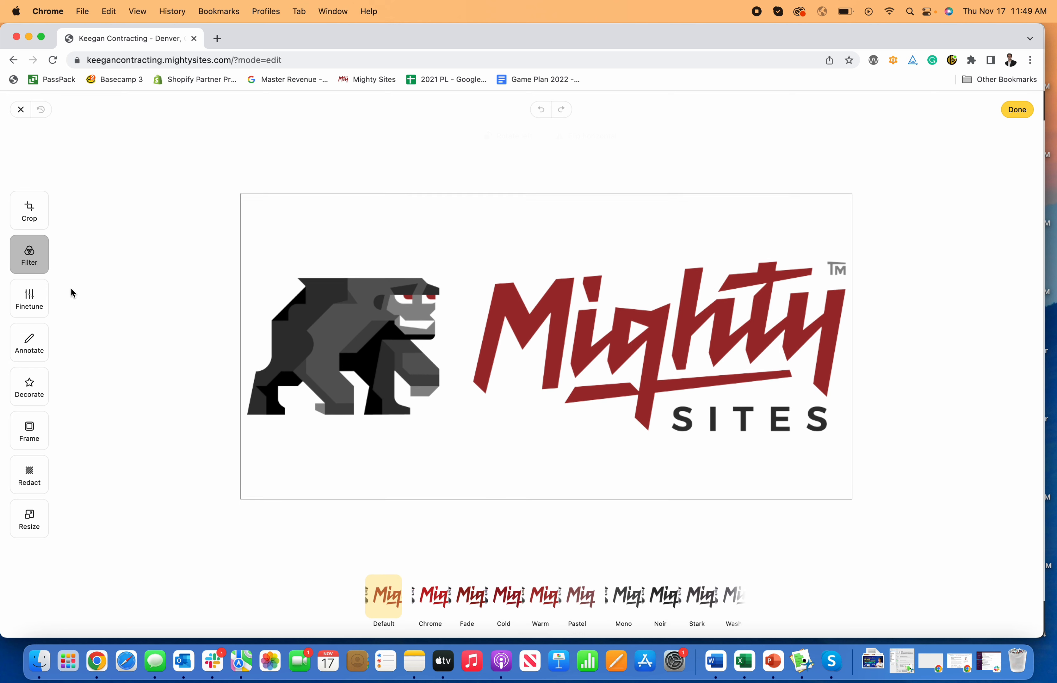
pyautogui.click(633, 596)
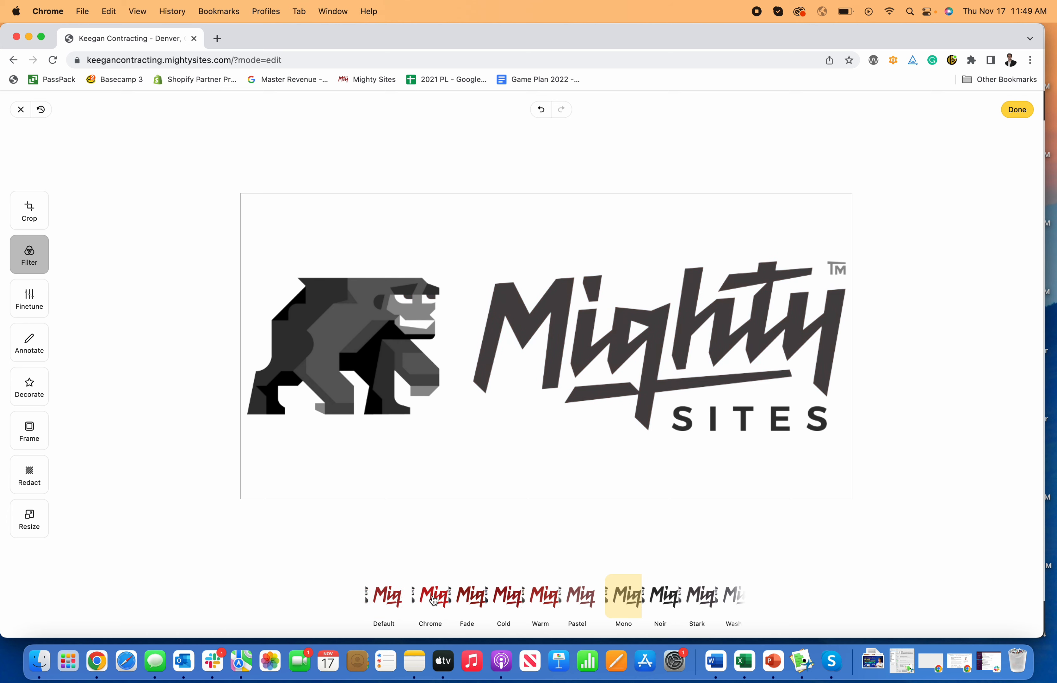
pyautogui.click(387, 601)
pyautogui.click(45, 311)
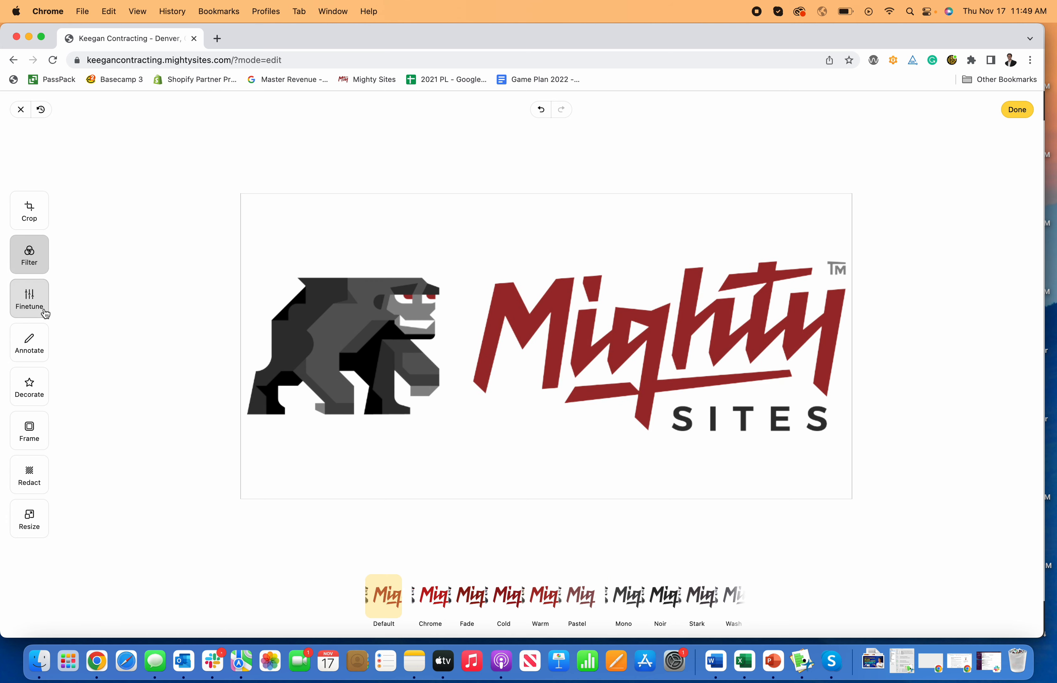
pyautogui.click(36, 349)
pyautogui.click(41, 389)
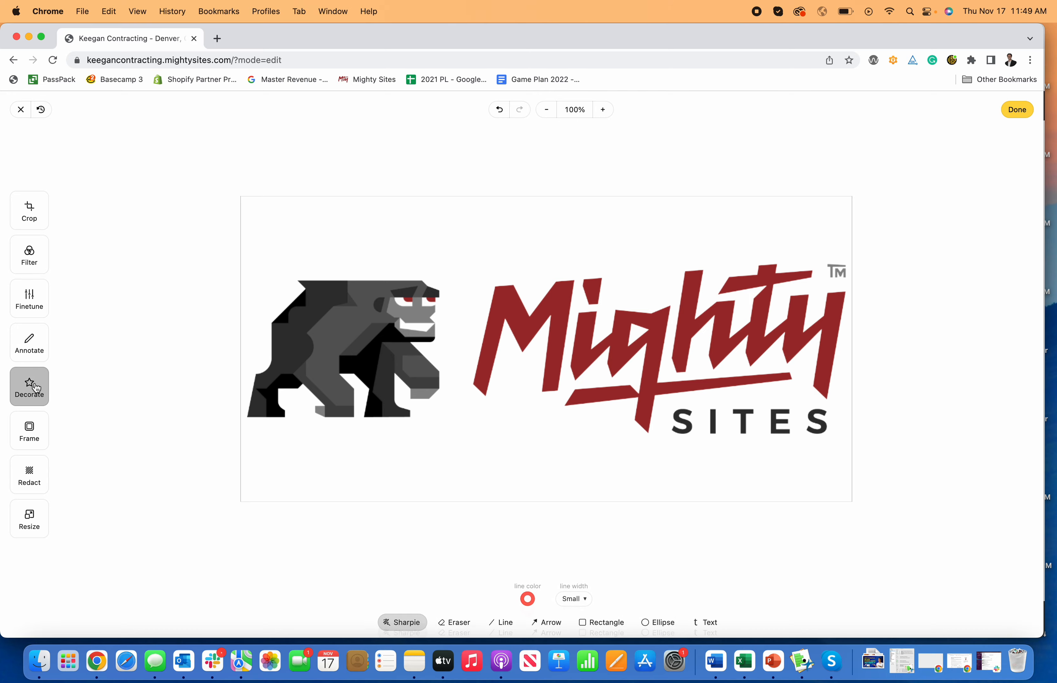
pyautogui.click(27, 437)
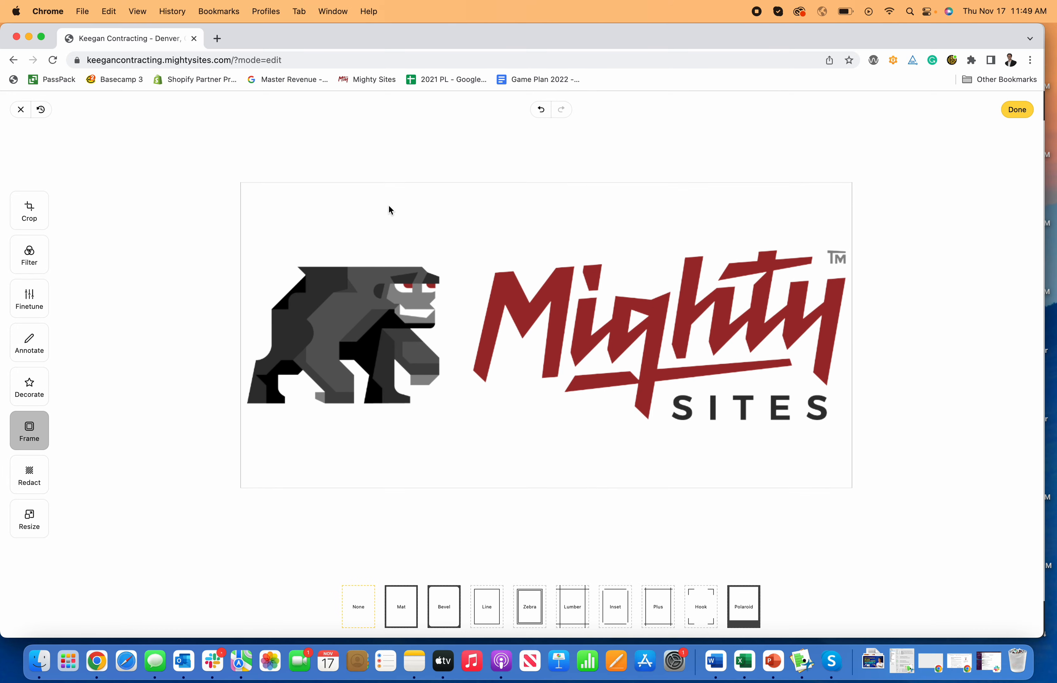
pyautogui.click(1018, 109)
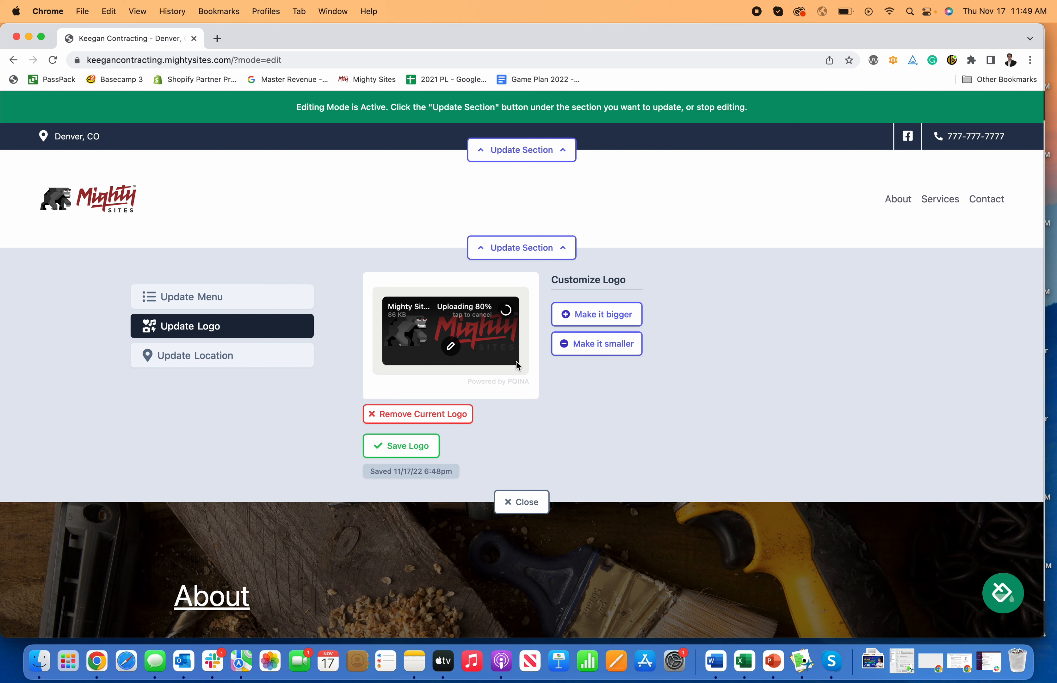
pyautogui.click(407, 448)
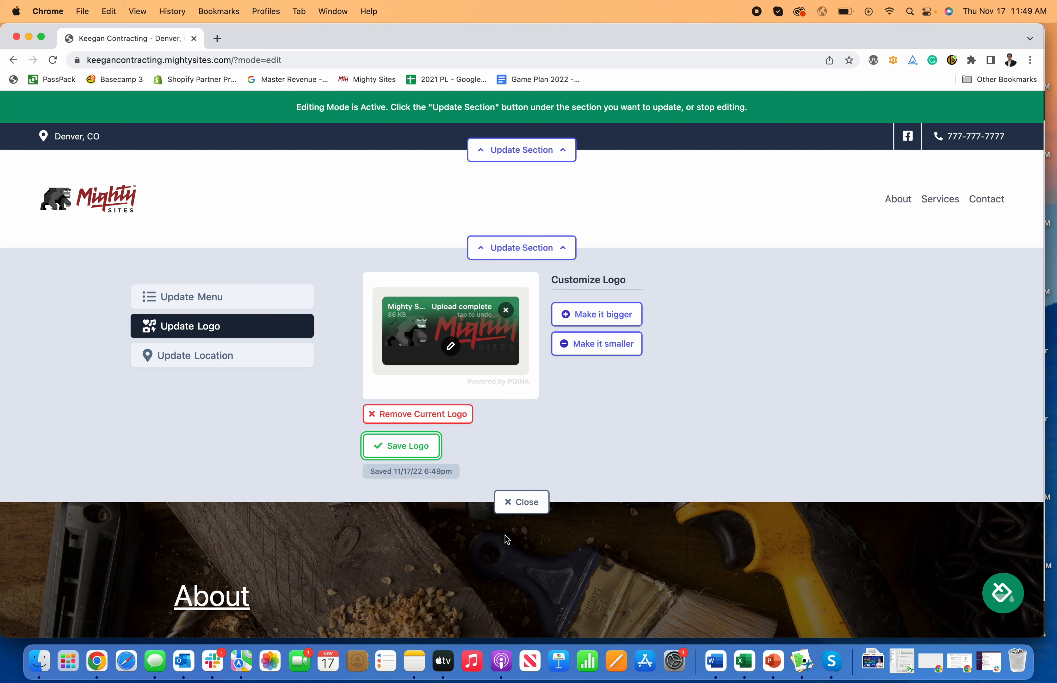
pyautogui.click(505, 503)
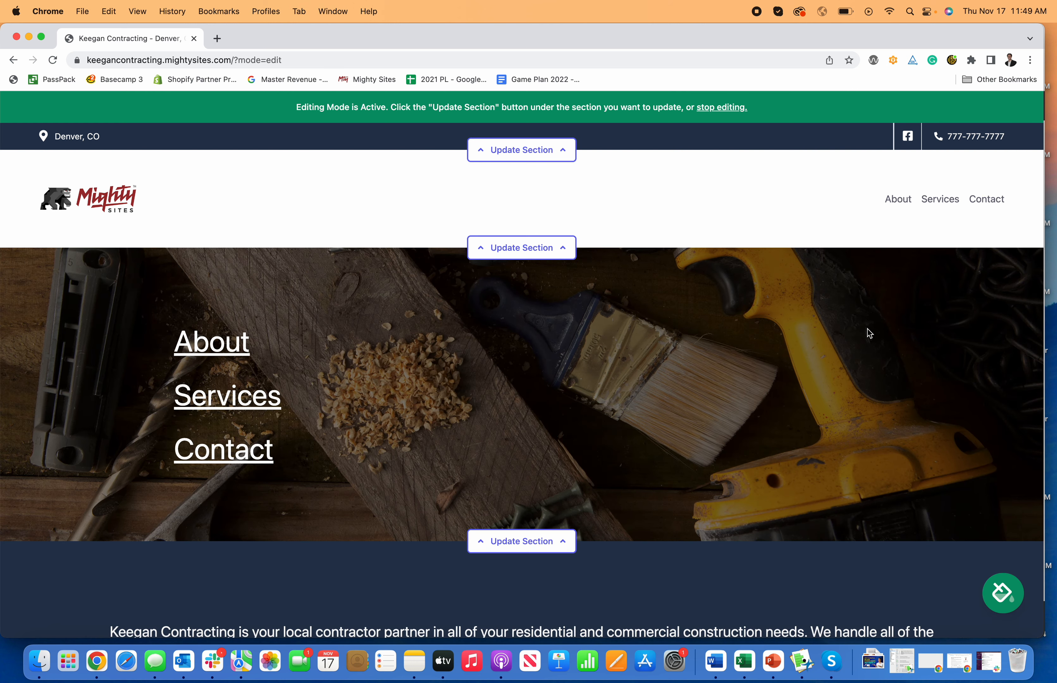
# - Open the hero image section's update panel to view its menu options, then close it
pyautogui.scroll(-2, 867, 333)
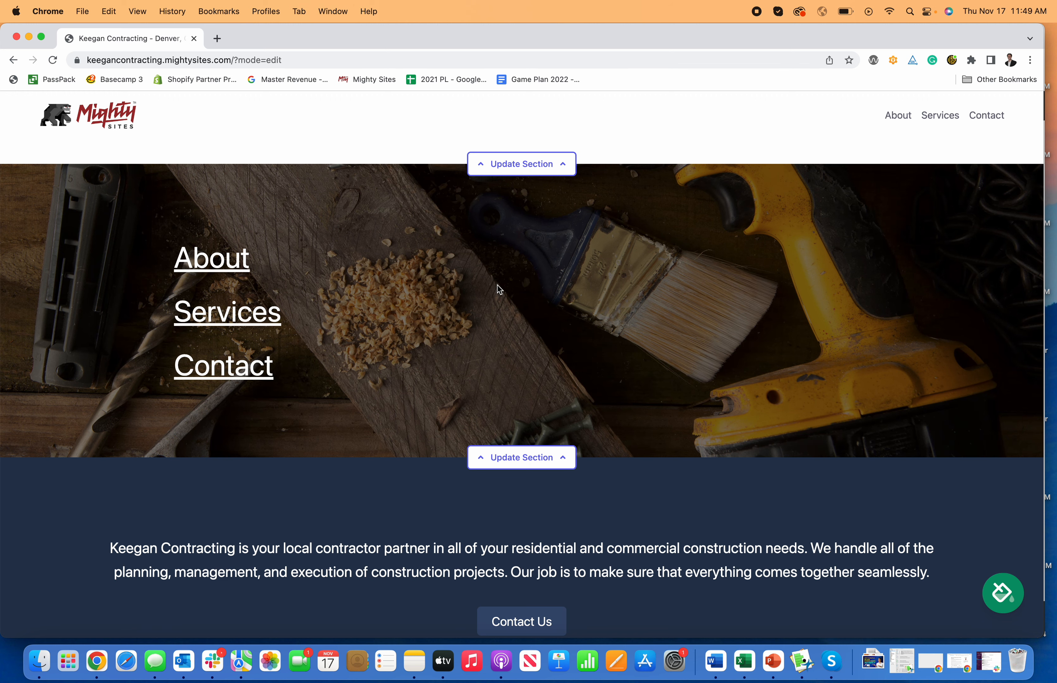
pyautogui.scroll(-3, 628, 330)
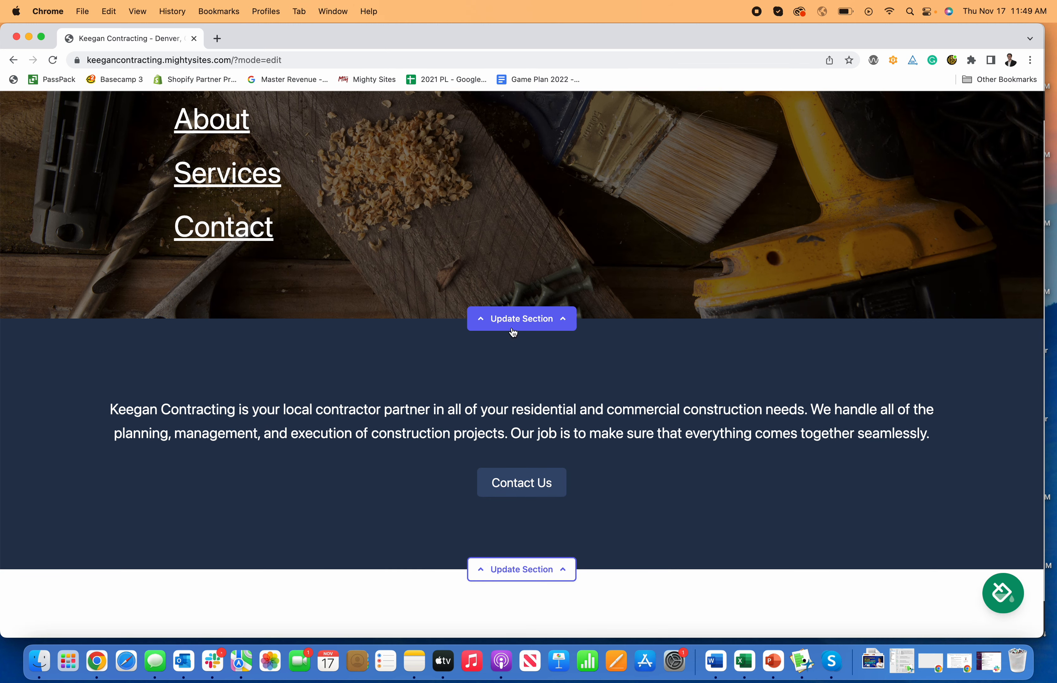
pyautogui.click(522, 319)
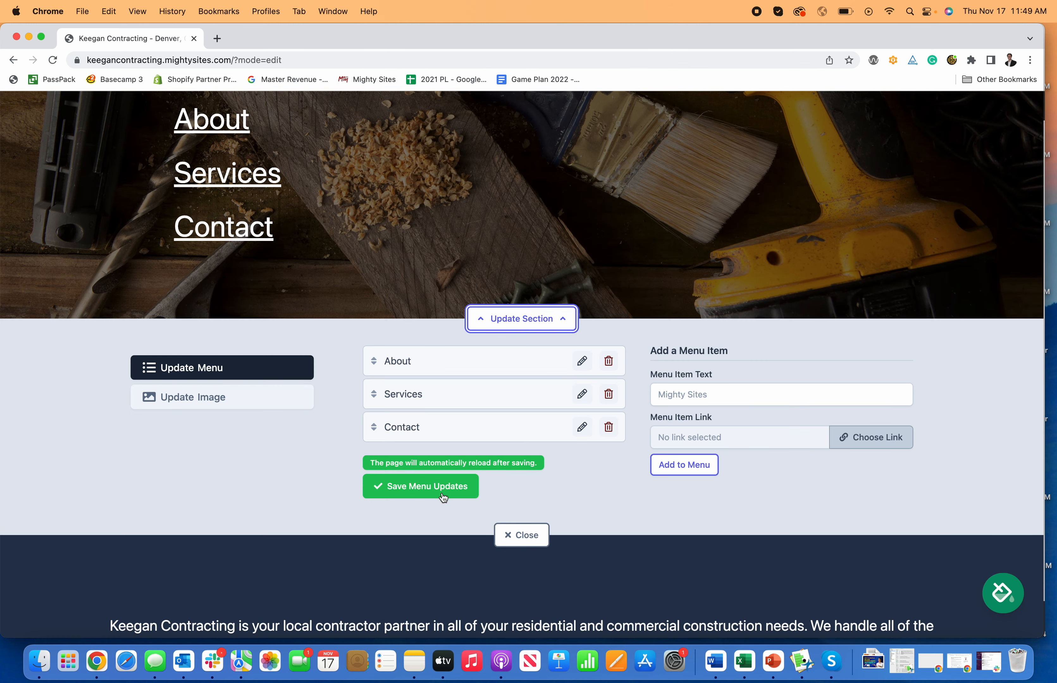
pyautogui.click(543, 536)
# - Add a new line 'This is a website builder for a contractor business.' below the call-to-action section's copy
pyautogui.scroll(-4, 573, 401)
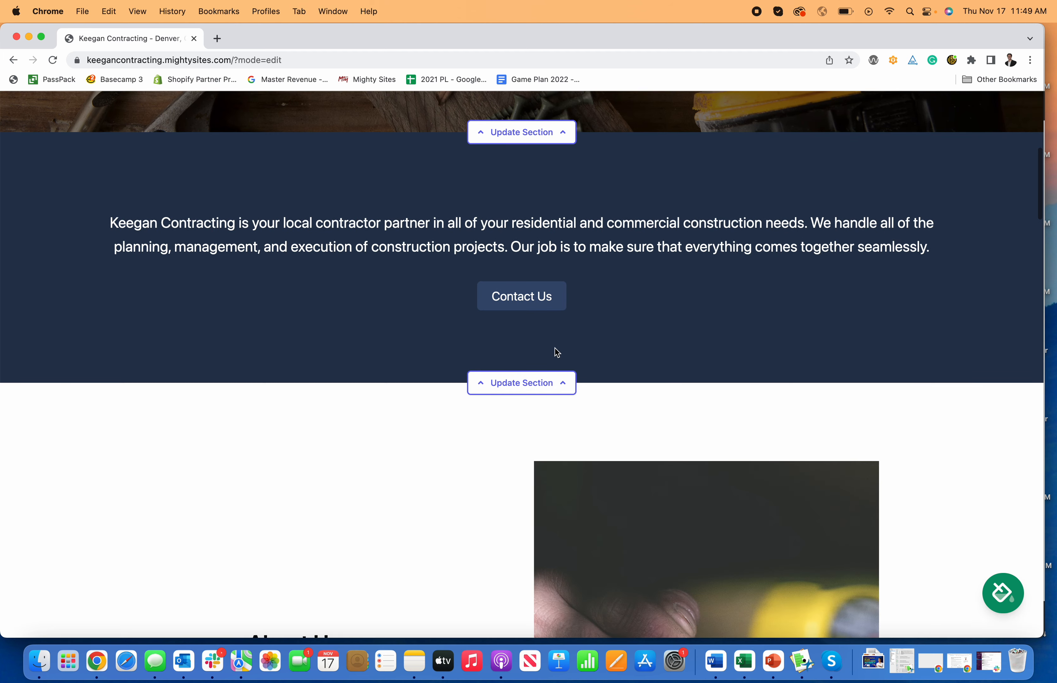
pyautogui.click(539, 385)
pyautogui.scroll(-5, 576, 378)
pyautogui.scroll(3, 577, 377)
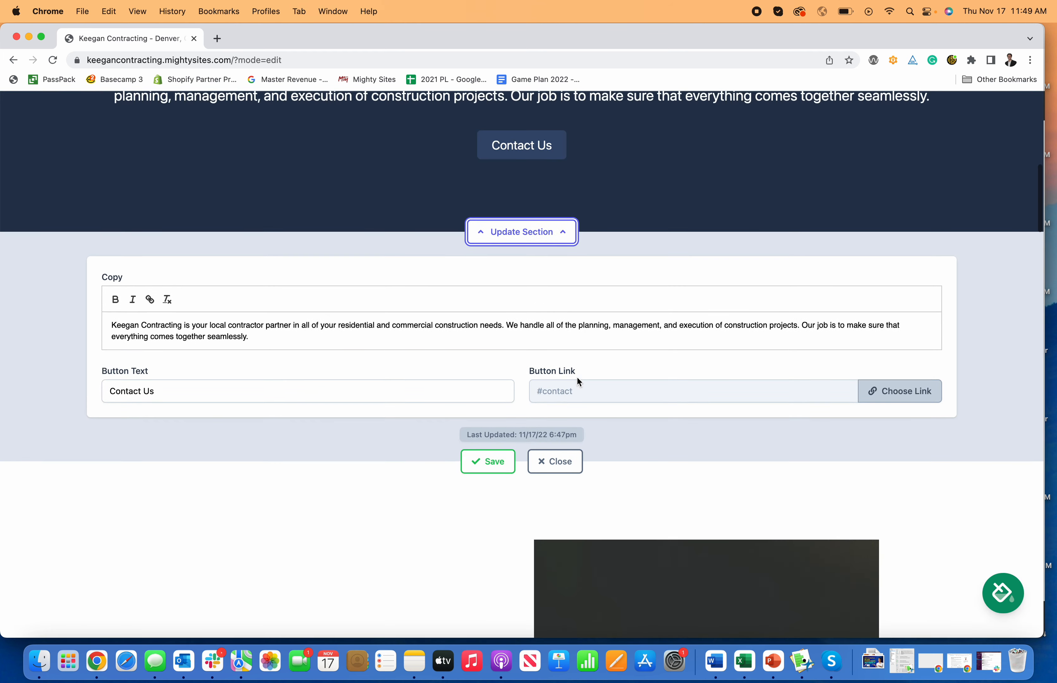
pyautogui.click(553, 372)
pyautogui.scroll(-1, 640, 376)
pyautogui.scroll(4, 641, 380)
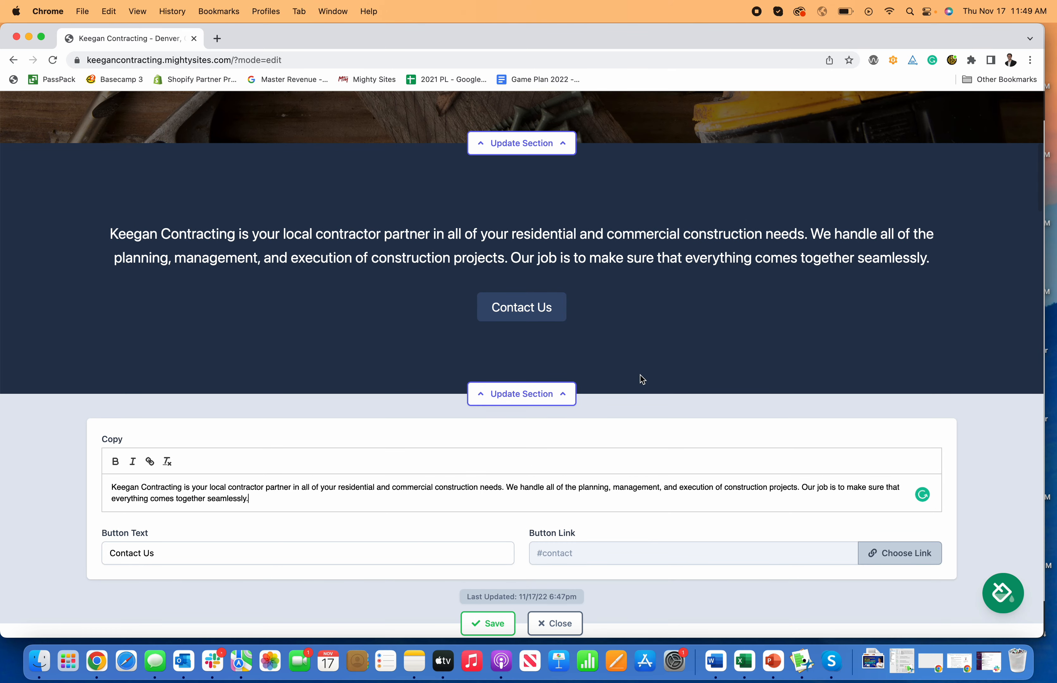
pyautogui.press('Return')
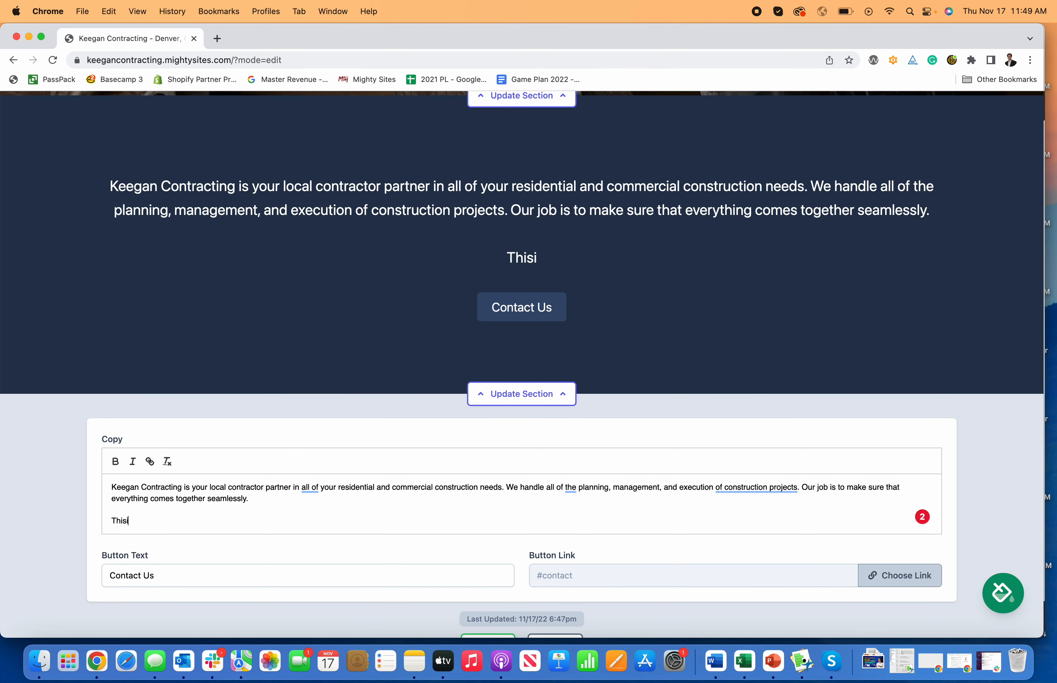
pyautogui.write('s a webs')
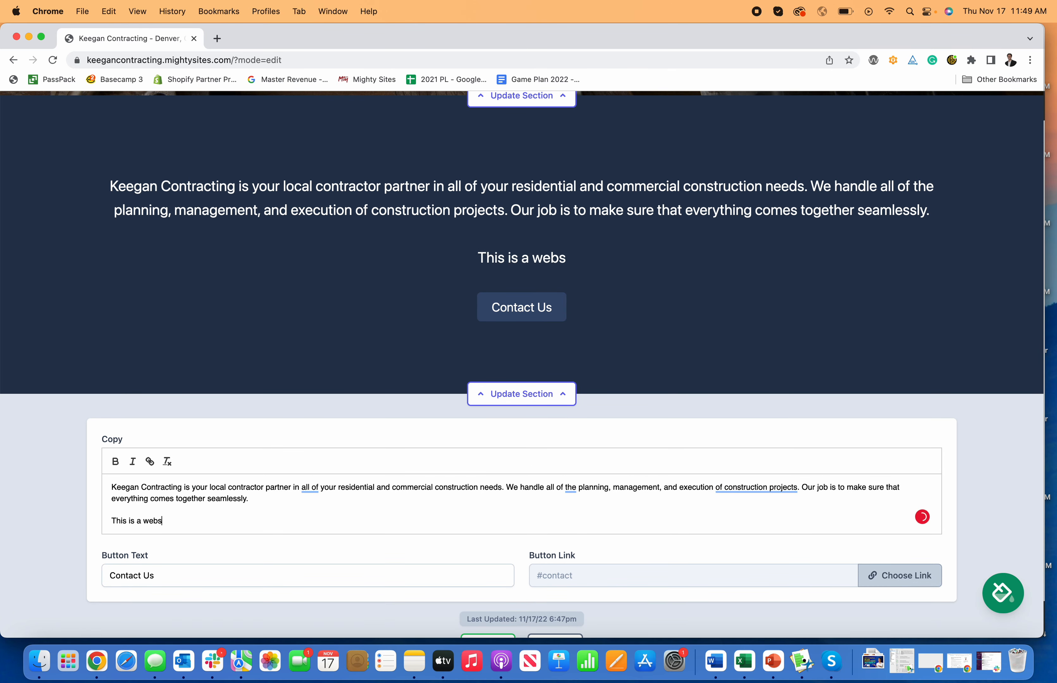
pyautogui.write('ite builder for a c')
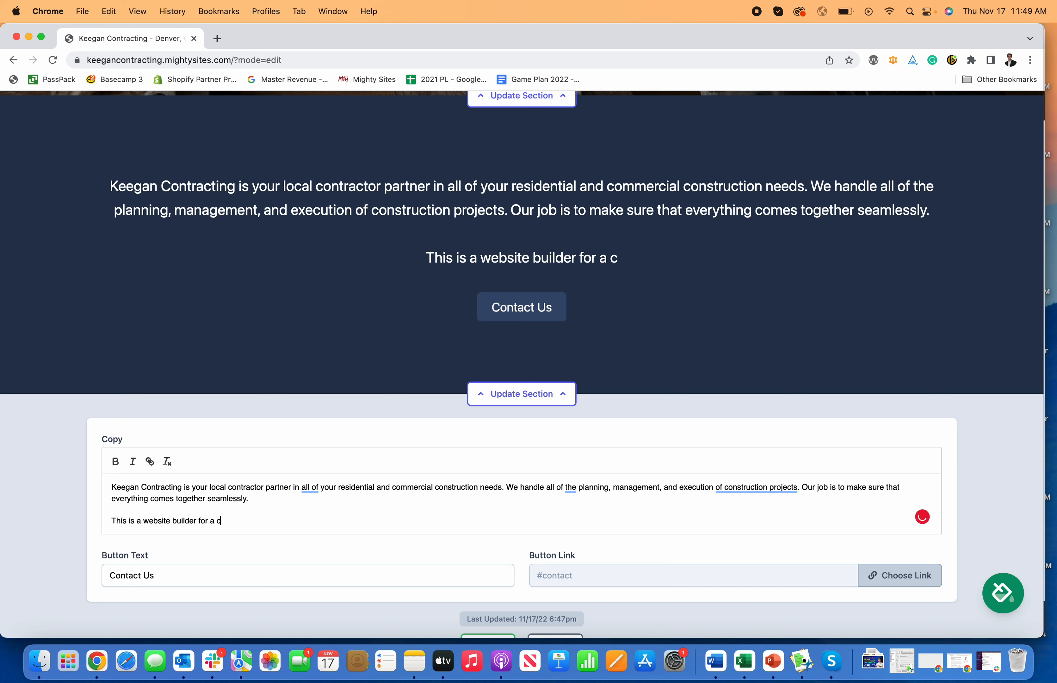
pyautogui.write('ontractor business.')
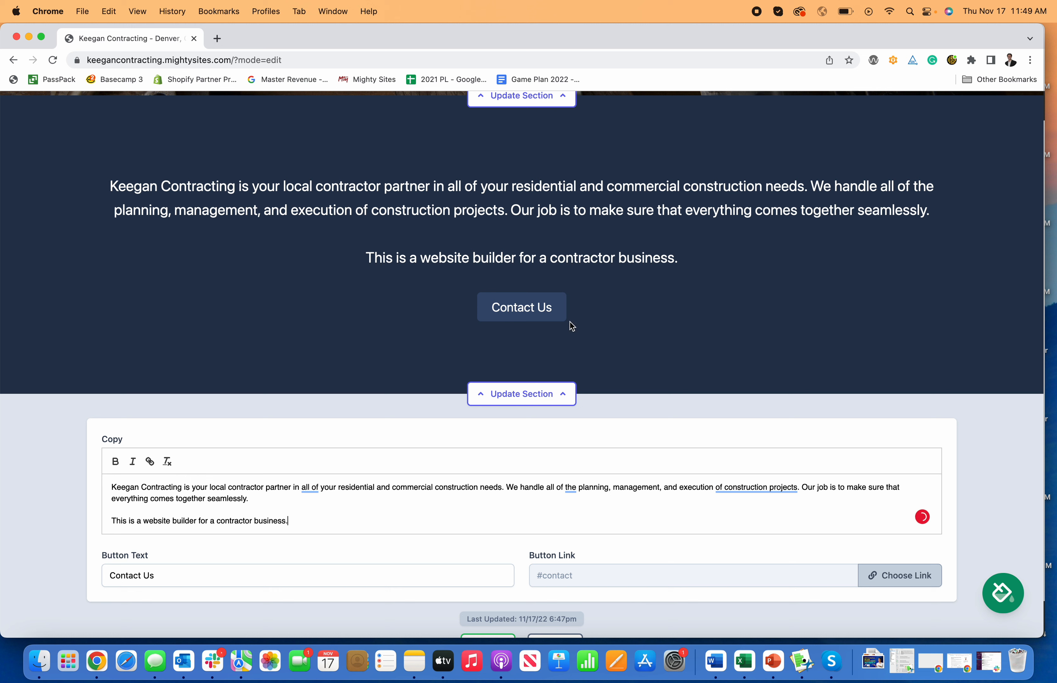
# - Set the call-to-action button text to Call Us and link it to the Click to Call action
pyautogui.click(380, 576)
pyautogui.write('Cal')
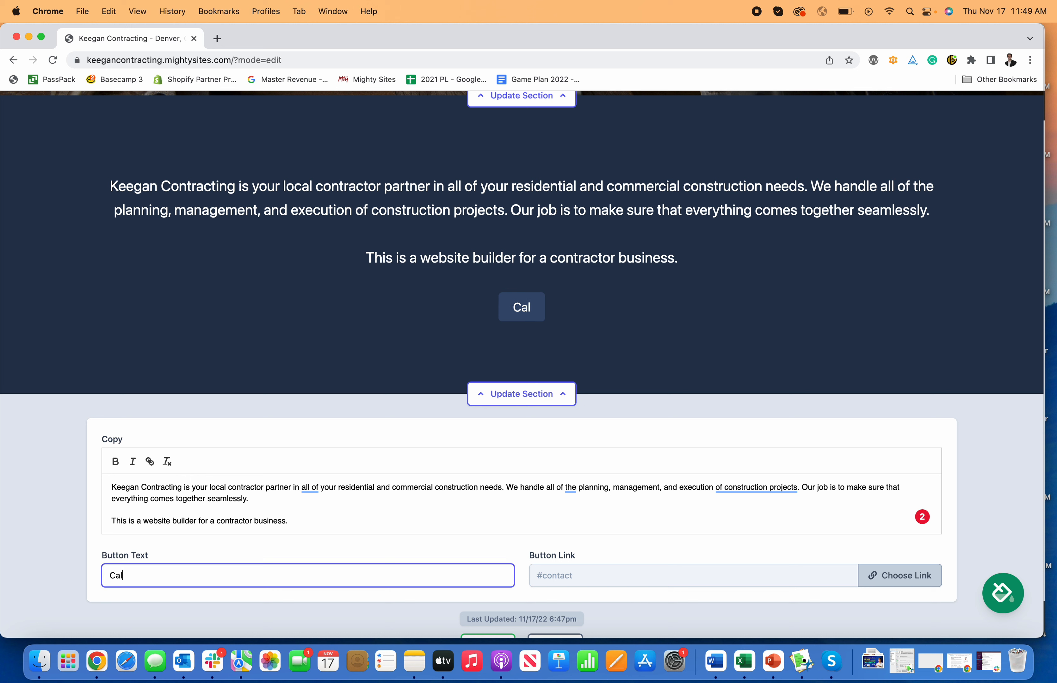
pyautogui.write('l Us')
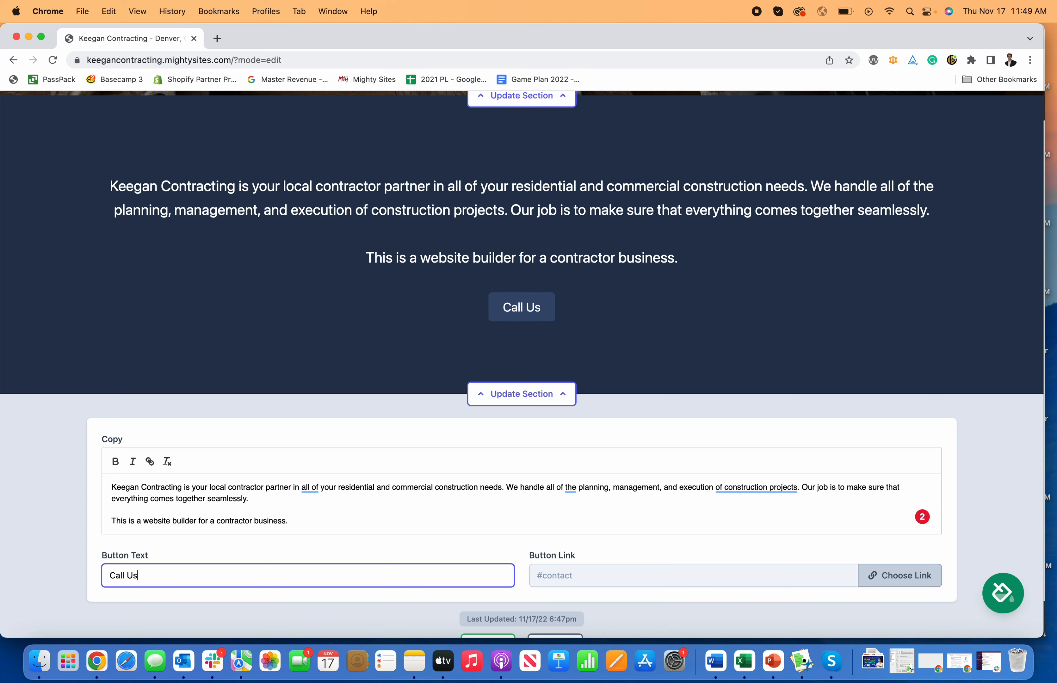
pyautogui.click(873, 577)
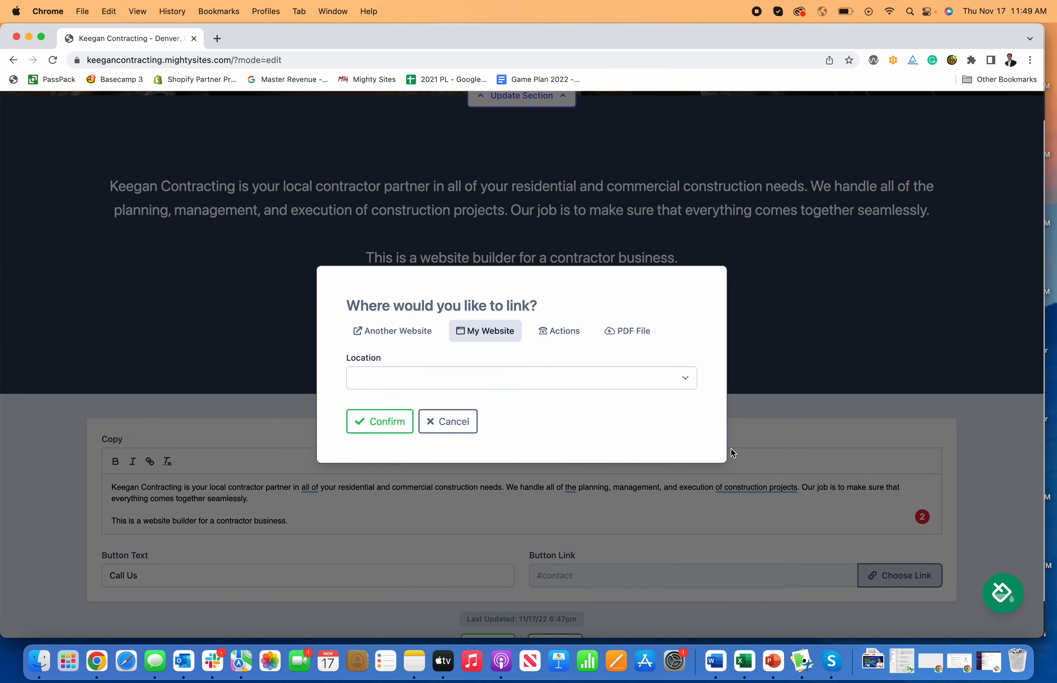
pyautogui.click(555, 335)
pyautogui.click(473, 321)
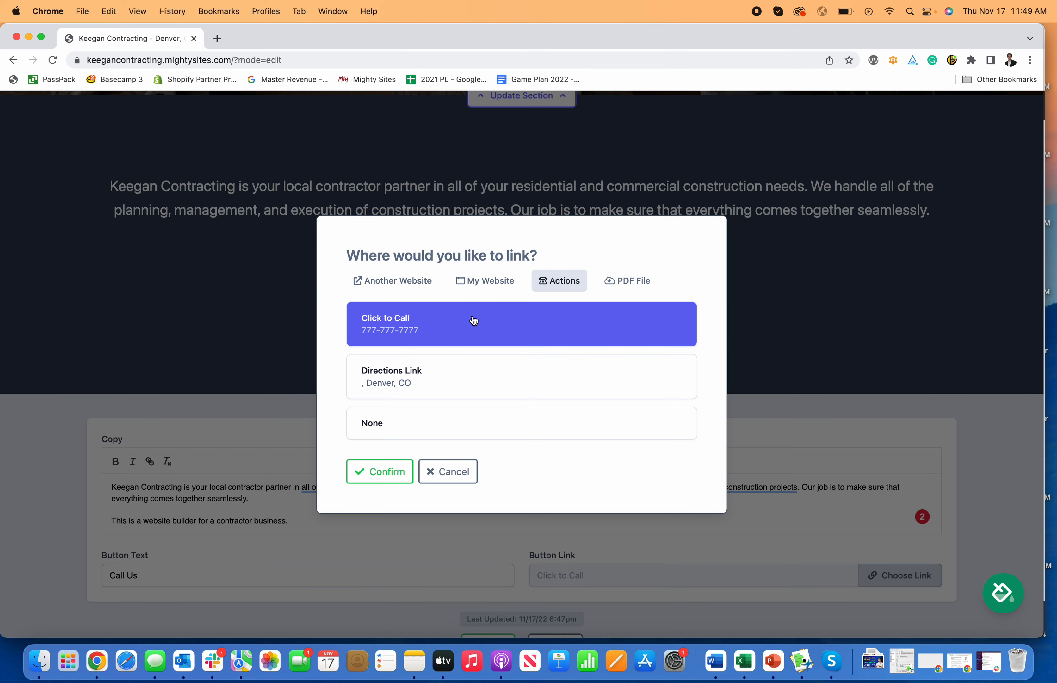
pyautogui.click(369, 475)
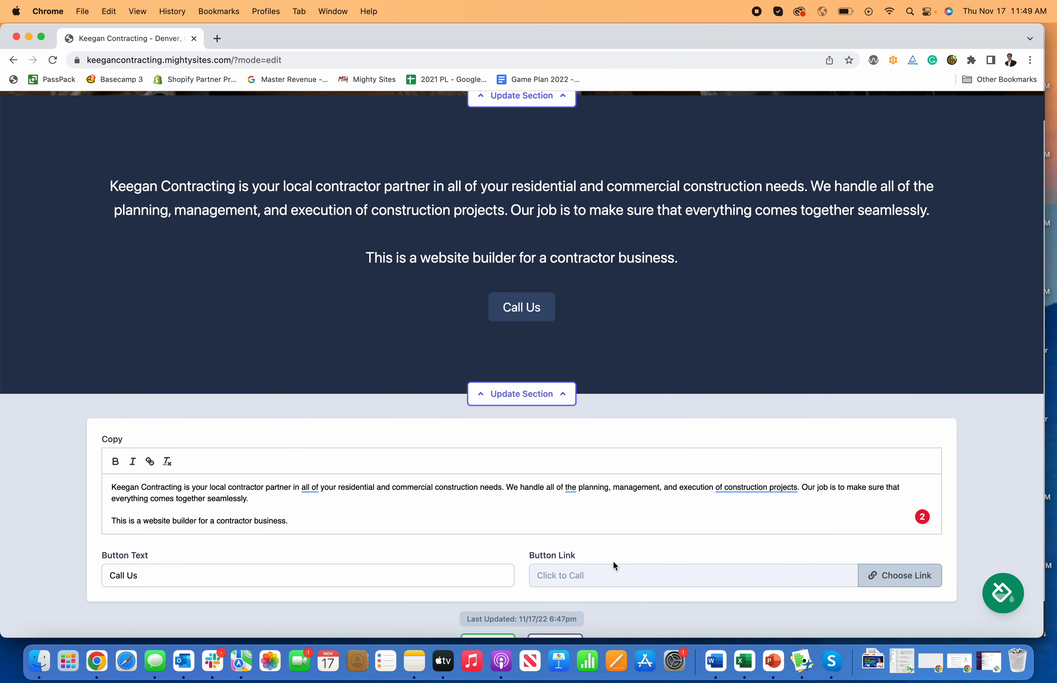
# - Change the call-to-action button text to Request A Quote
pyautogui.scroll(-3, 613, 560)
pyautogui.scroll(6, 614, 551)
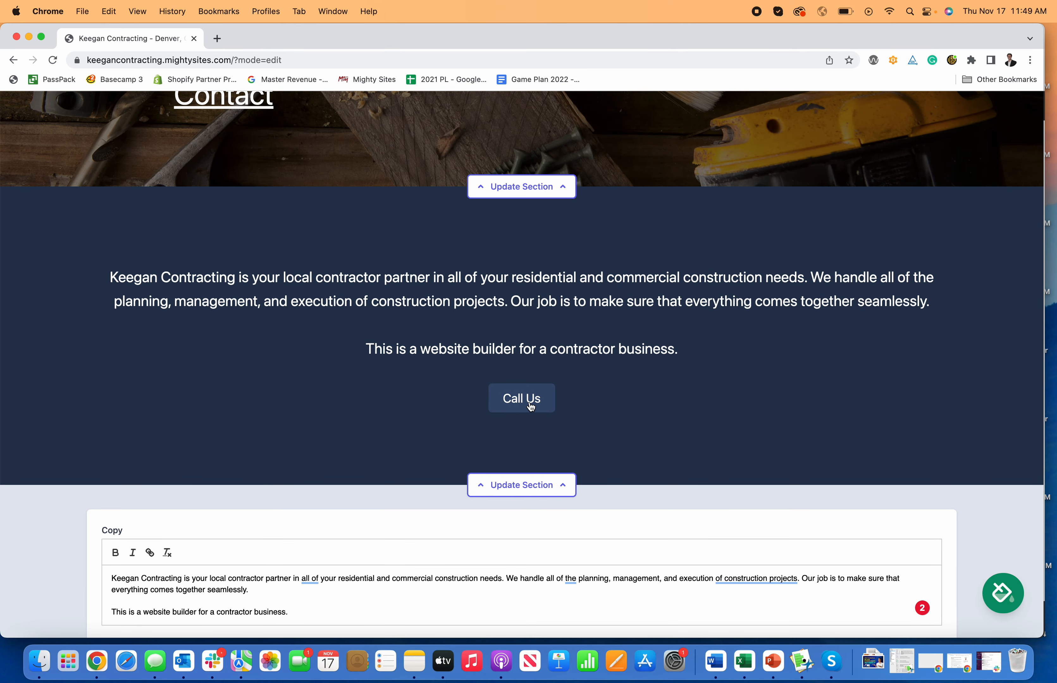
pyautogui.scroll(-3, 597, 522)
pyautogui.scroll(-2, 598, 522)
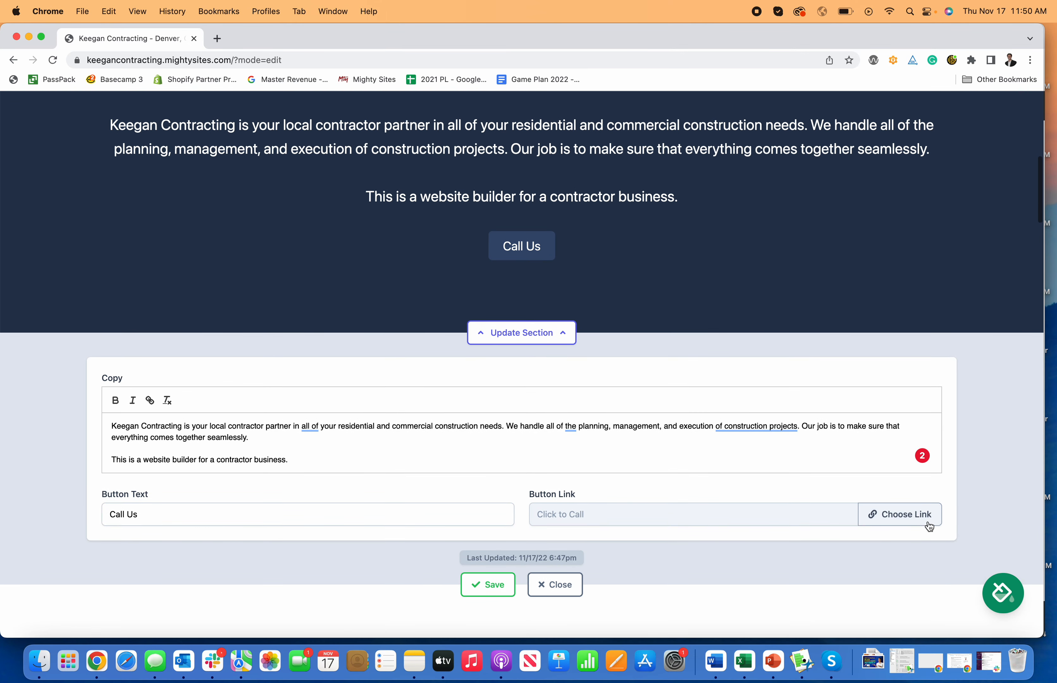
pyautogui.click(912, 523)
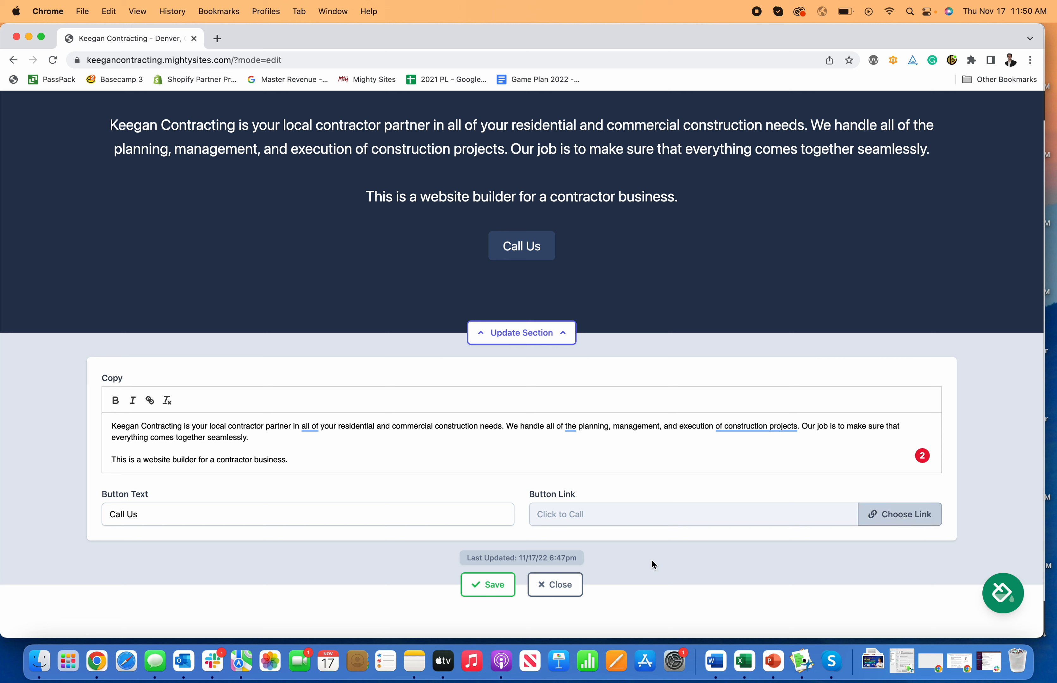
pyautogui.doubleClick(299, 518)
pyautogui.write('Conta')
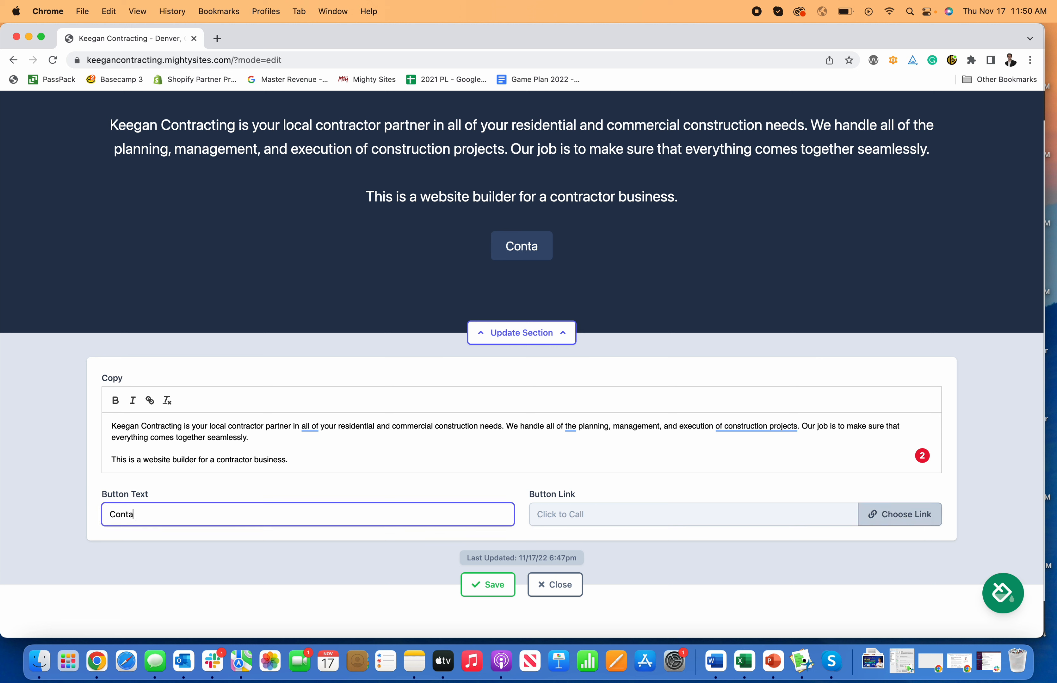
pyautogui.press('BackSpace')
pyautogui.press('BackSpace')
pyautogui.press('BackSpace')
pyautogui.press('BackSpace')
pyautogui.press('BackSpace')
pyautogui.write('Reqeu')
pyautogui.press('BackSpace')
pyautogui.press('BackSpace')
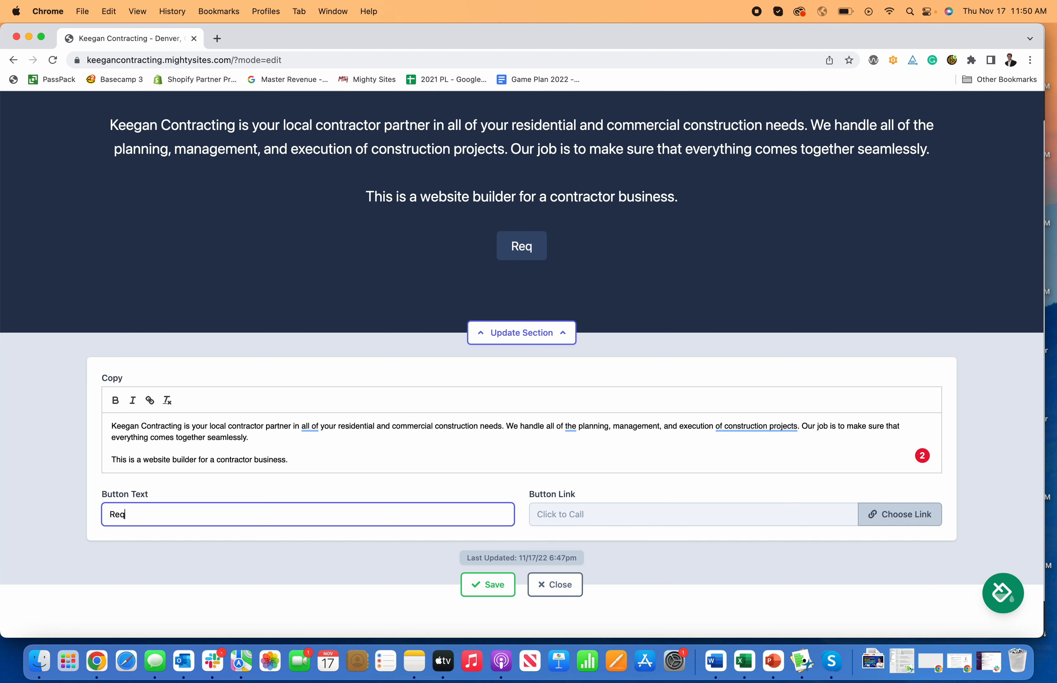
pyautogui.write('uest A Quote')
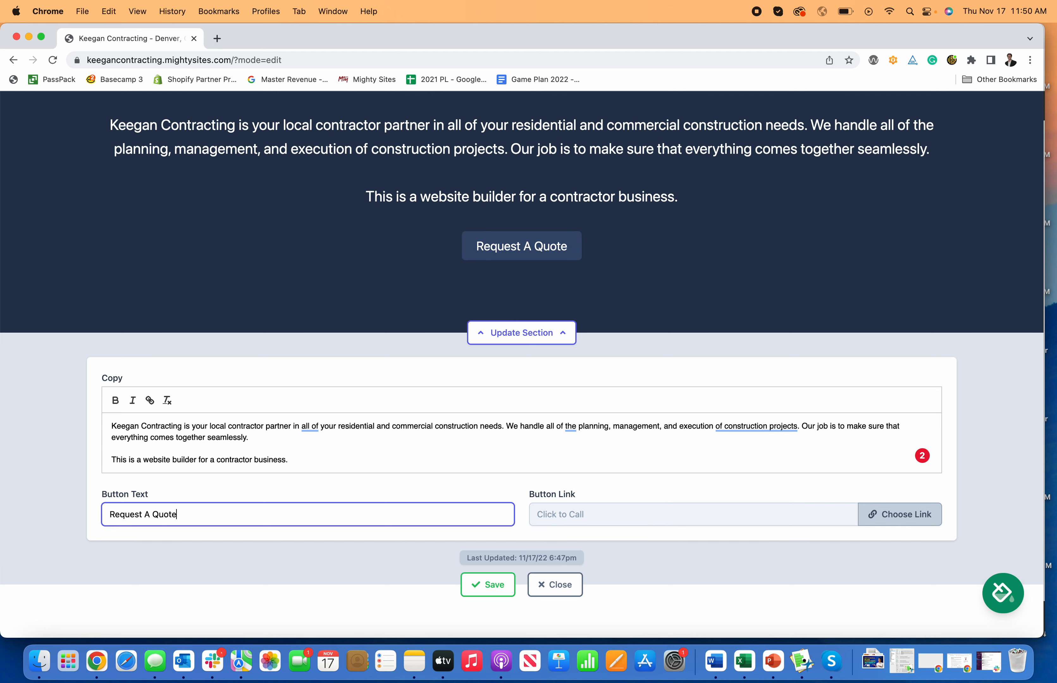
# - Link the button to the Home: Lead Form section on the website, then save and close the section panel
pyautogui.click(911, 517)
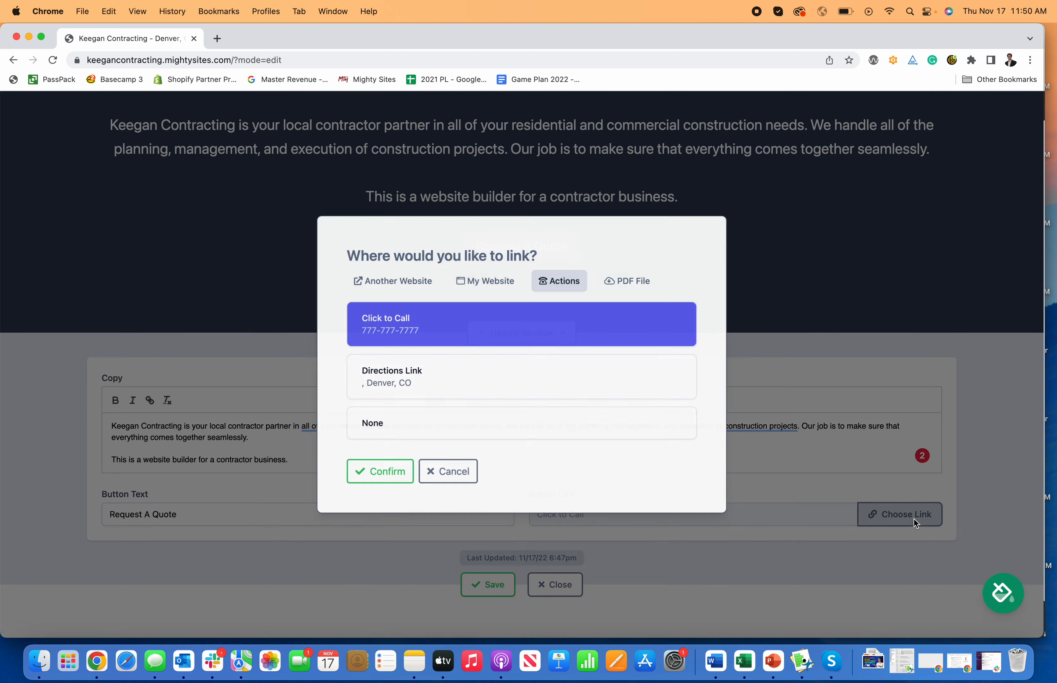
pyautogui.click(499, 281)
pyautogui.click(544, 330)
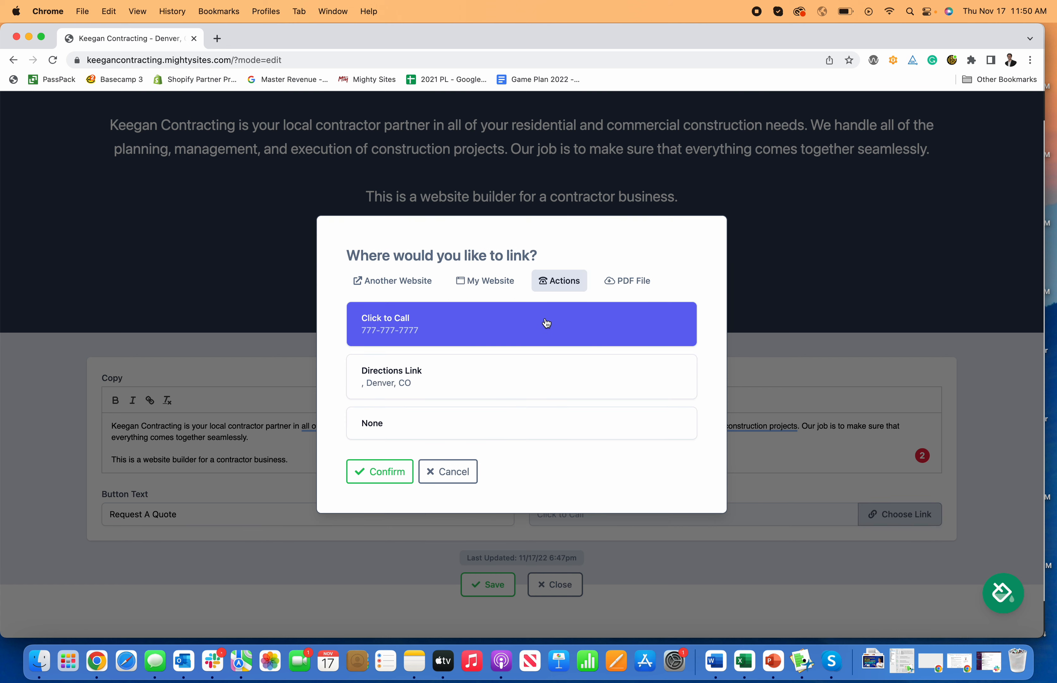
pyautogui.click(494, 285)
pyautogui.click(498, 388)
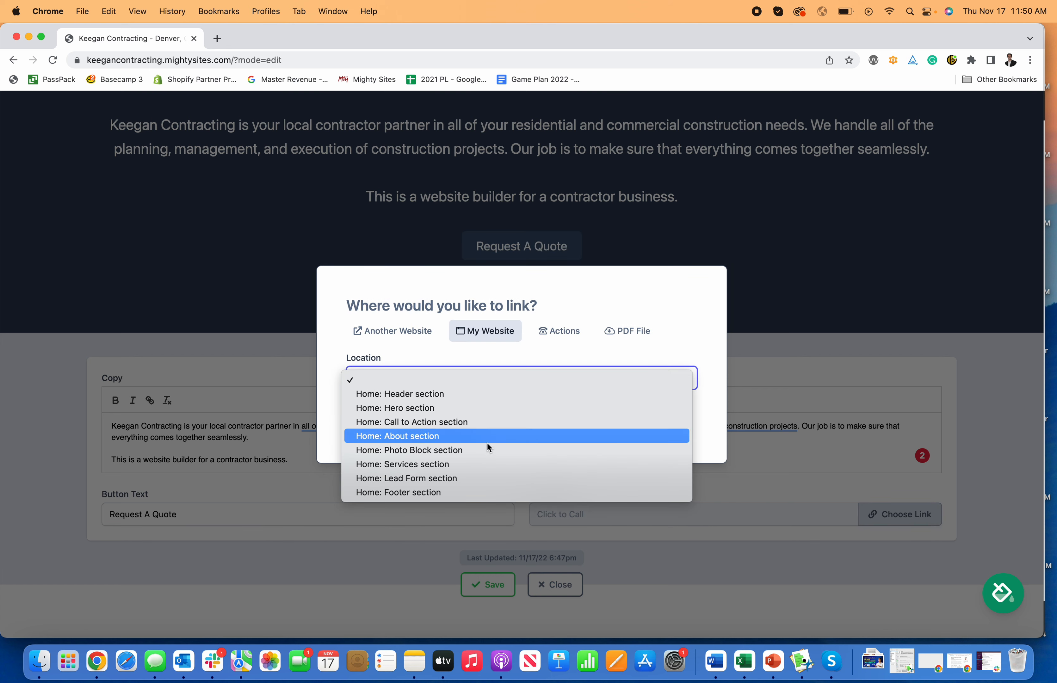
pyautogui.click(471, 481)
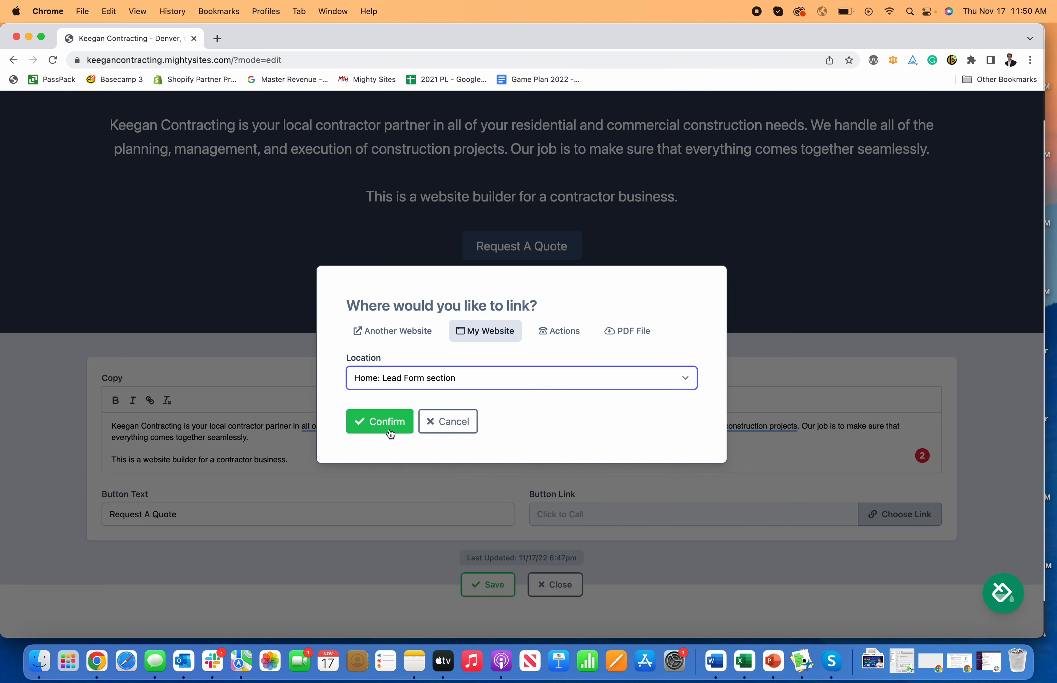
pyautogui.click(390, 434)
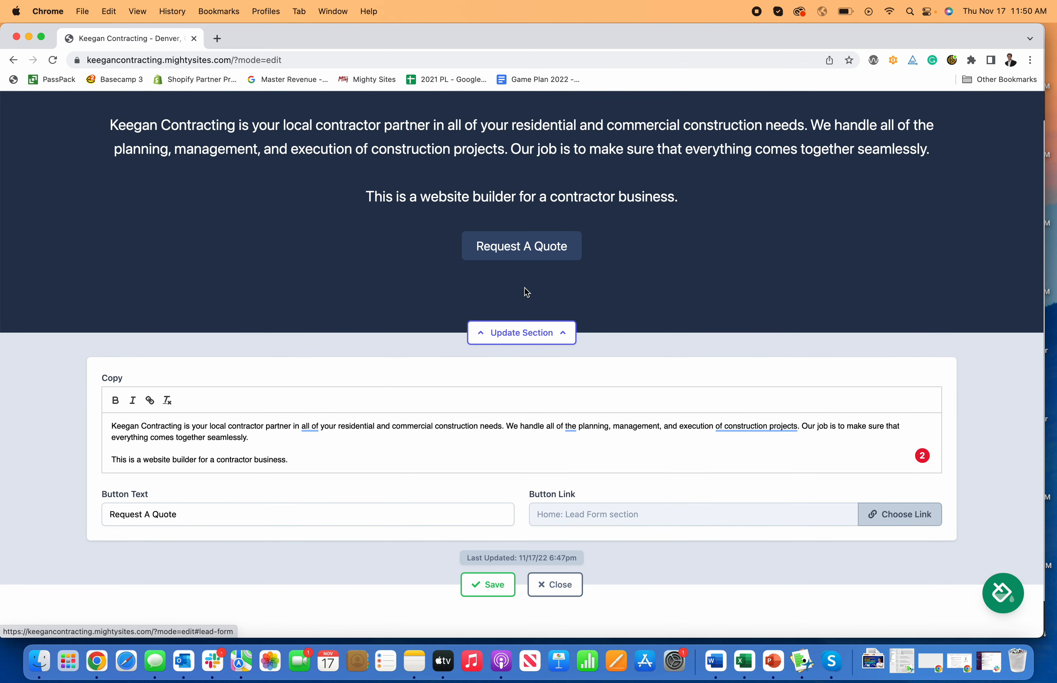
pyautogui.click(485, 586)
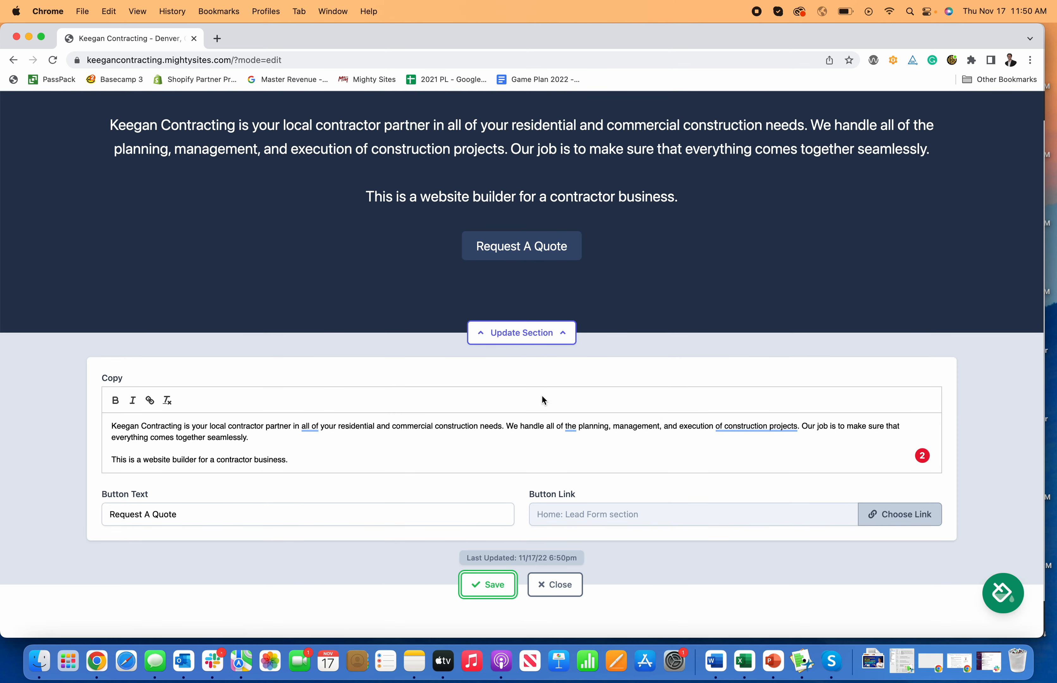
pyautogui.click(555, 585)
# - Test the Request A Quote button and scroll back through the page's services and about sections
pyautogui.click(532, 247)
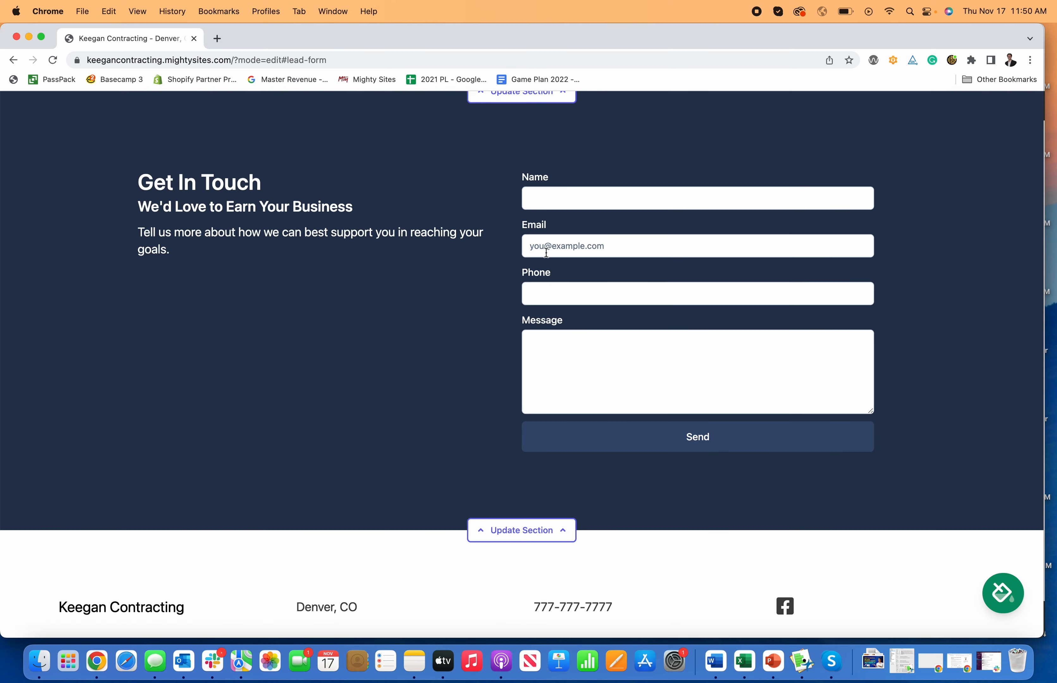
pyautogui.scroll(15, 549, 254)
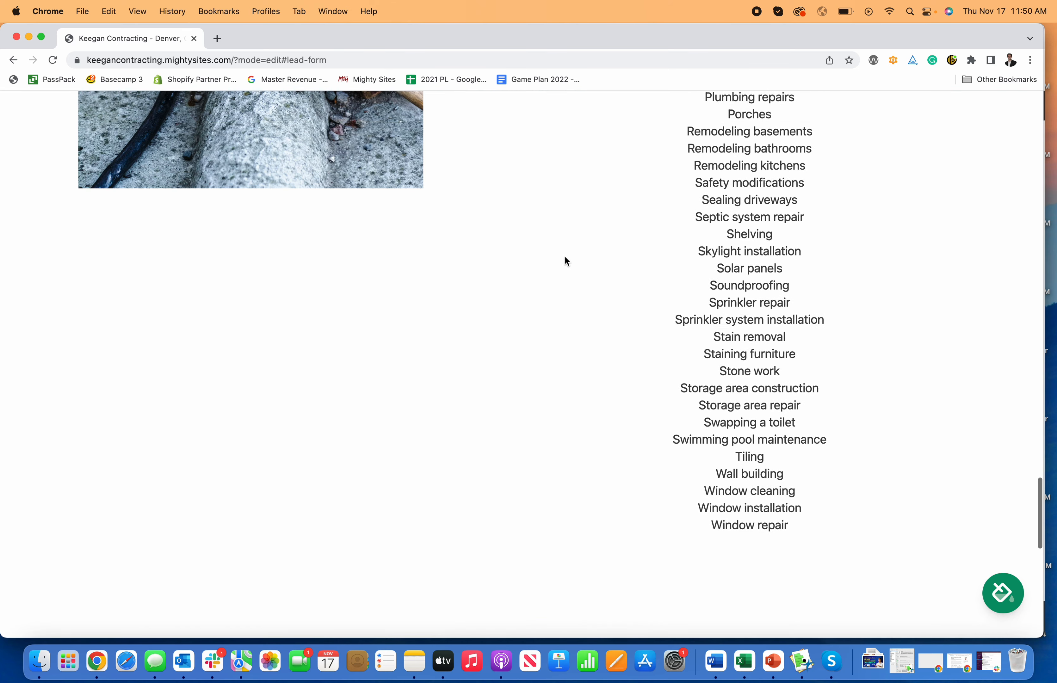
pyautogui.scroll(15, 742, 189)
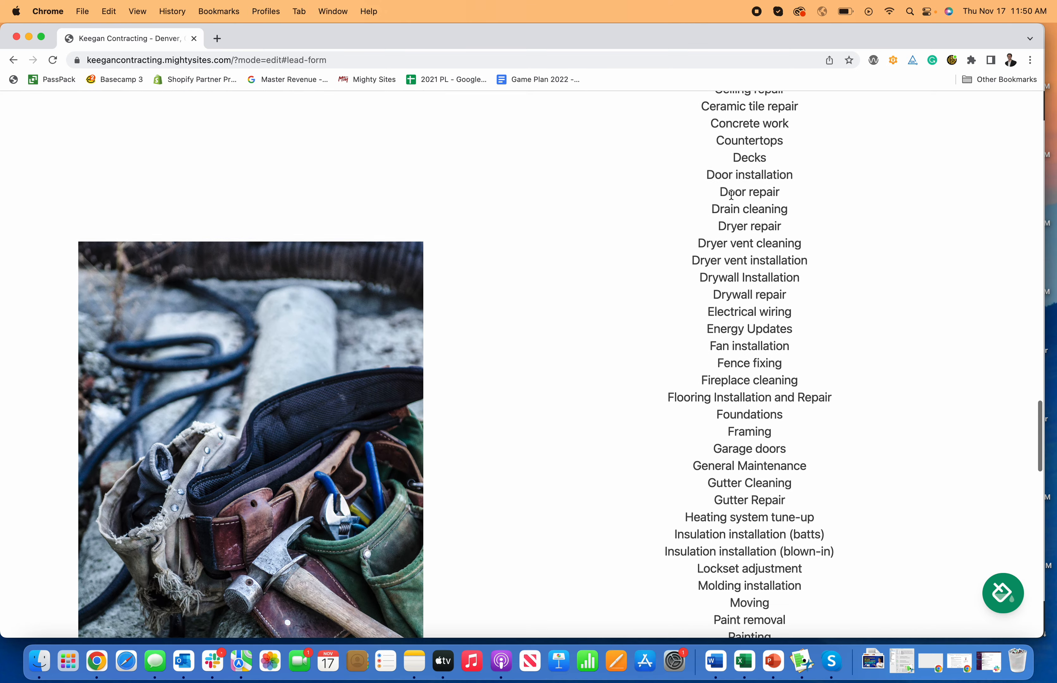
pyautogui.scroll(-20, 731, 205)
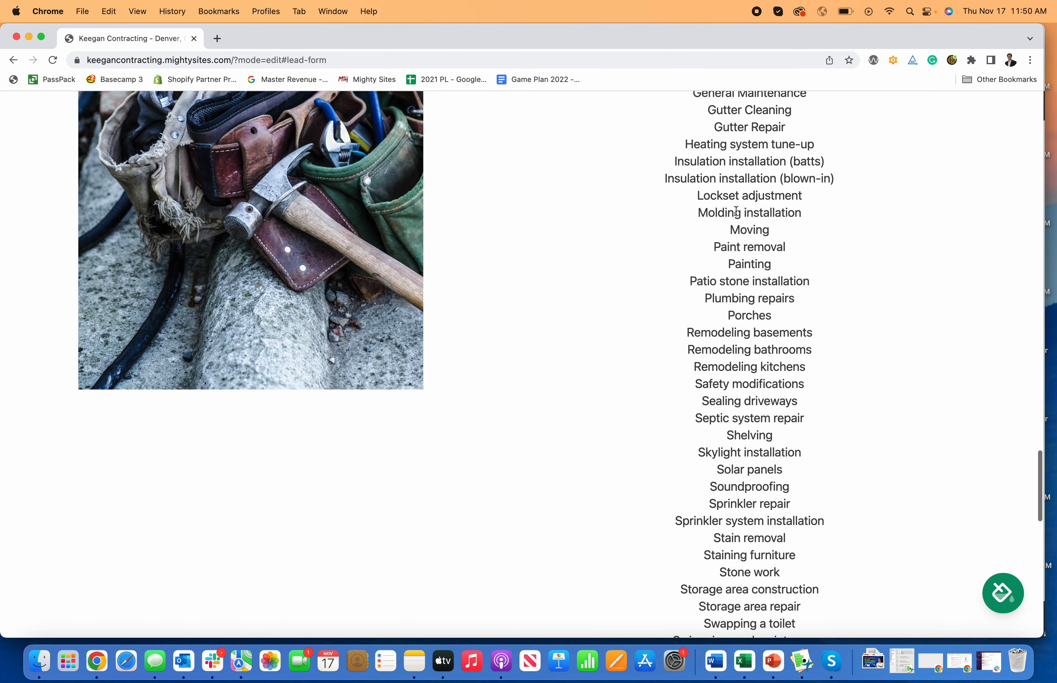
pyautogui.scroll(-3, 755, 276)
pyautogui.scroll(12, 777, 344)
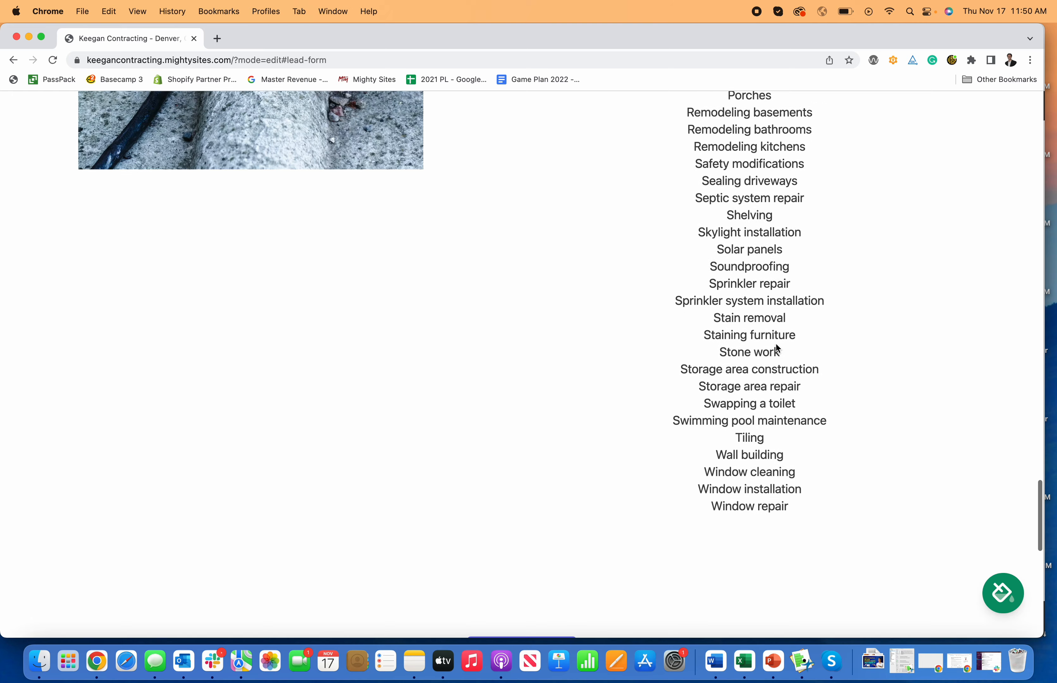
pyautogui.scroll(14, 777, 343)
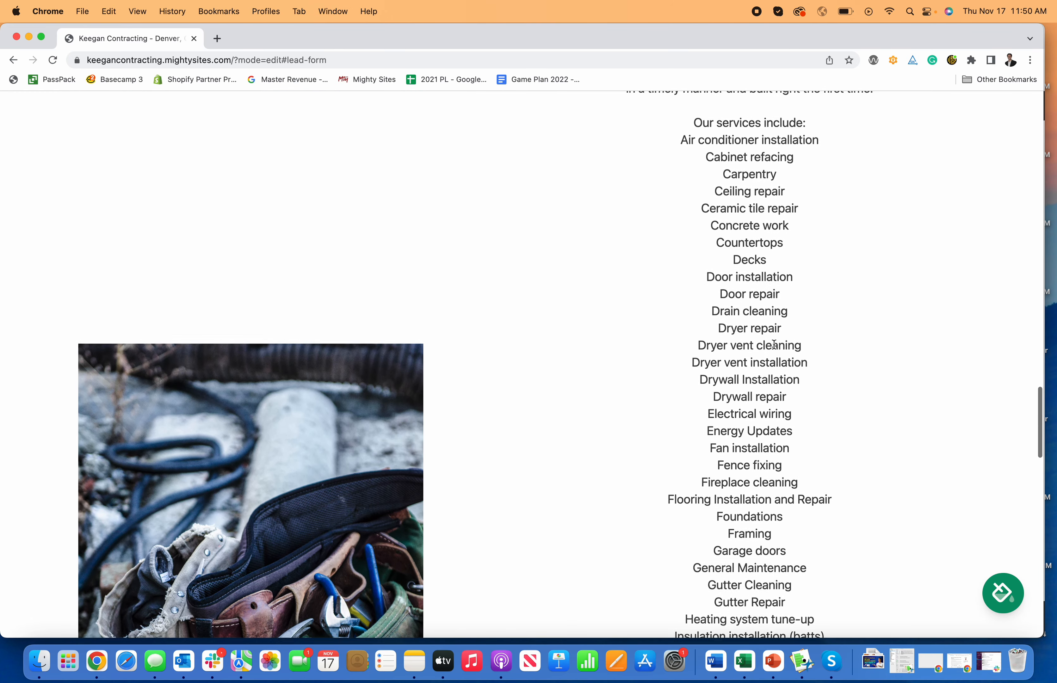
pyautogui.scroll(15, 772, 346)
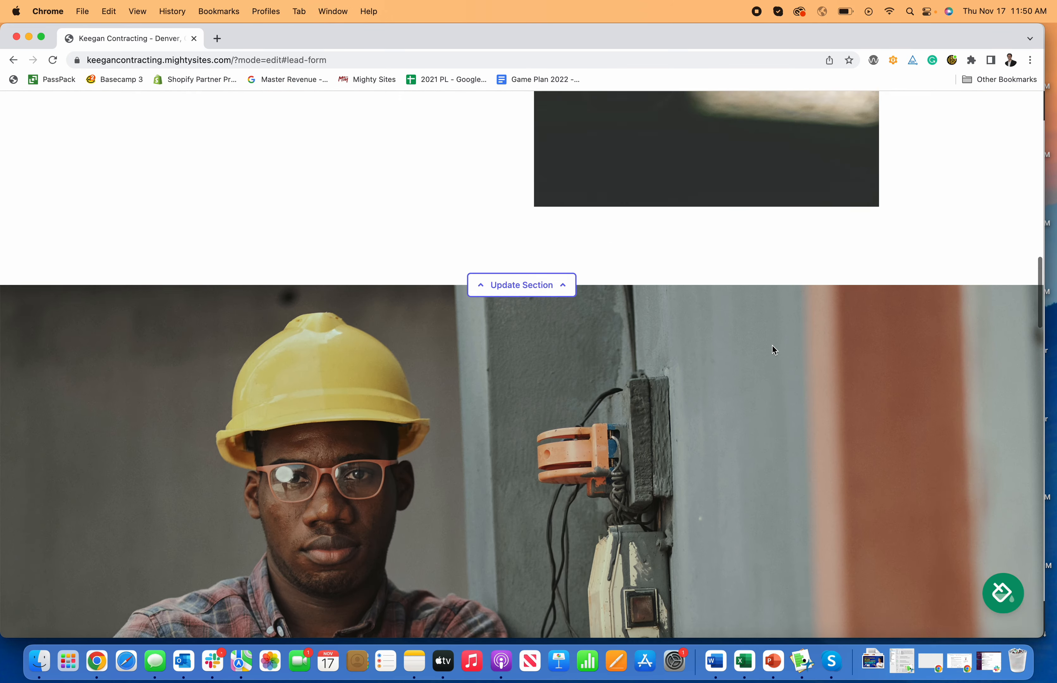
pyautogui.scroll(-4, 772, 346)
pyautogui.scroll(10, 773, 346)
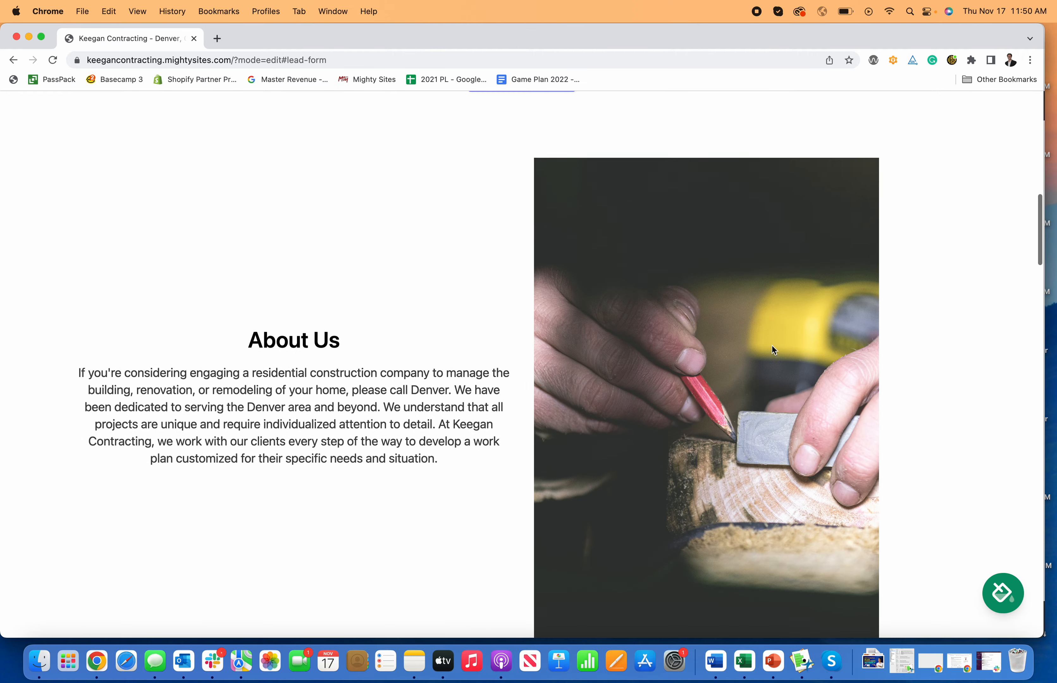
pyautogui.scroll(-5, 773, 346)
pyautogui.scroll(-4, 772, 347)
pyautogui.click(559, 321)
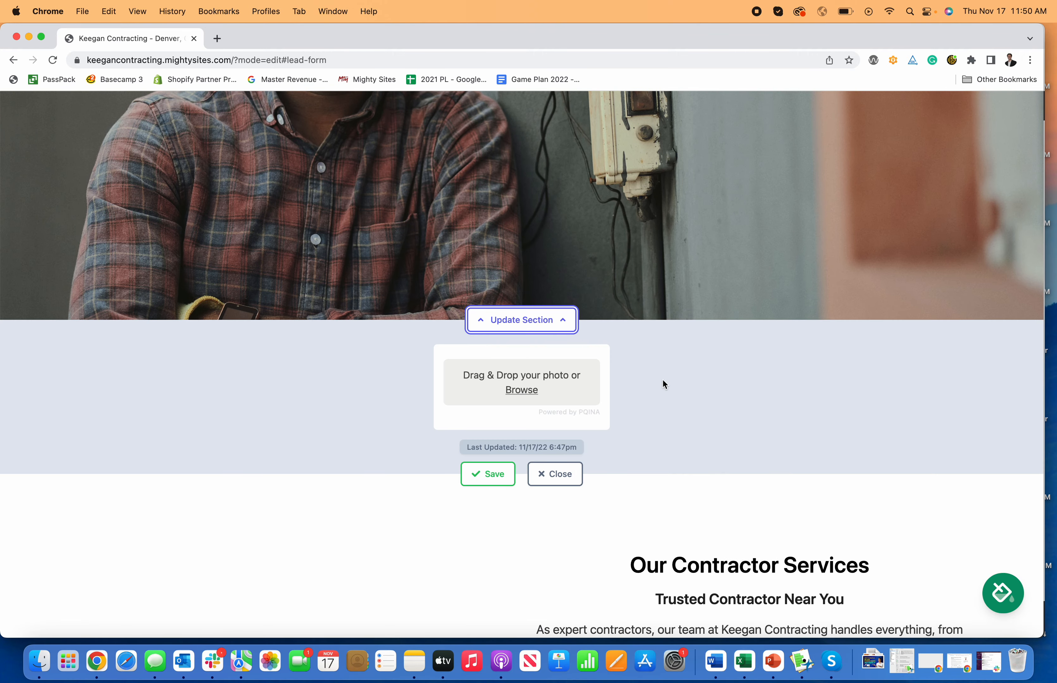
pyautogui.click(513, 390)
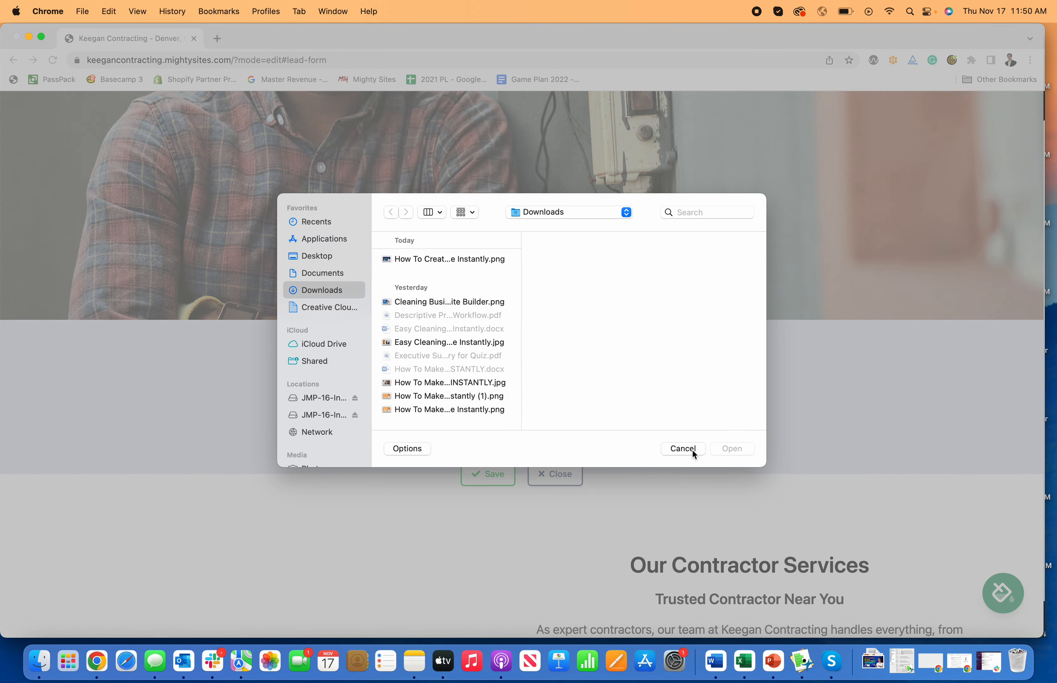
pyautogui.click(694, 454)
pyautogui.click(572, 476)
pyautogui.scroll(5, 711, 440)
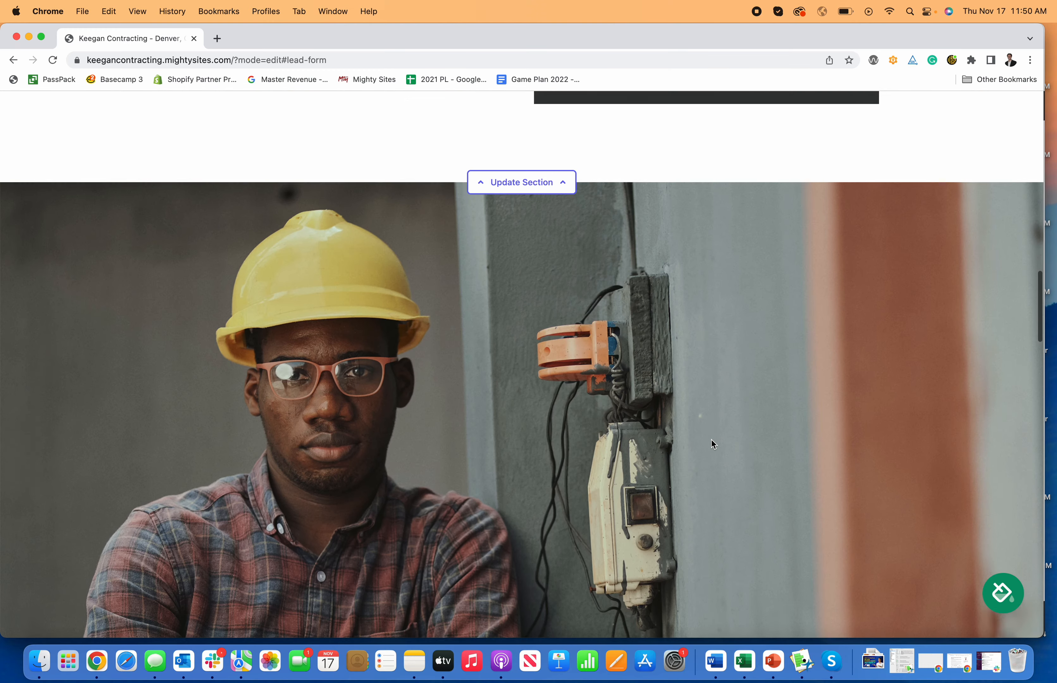
# - Open the theme picker and preview several colour themes on the page
pyautogui.scroll(10, 712, 440)
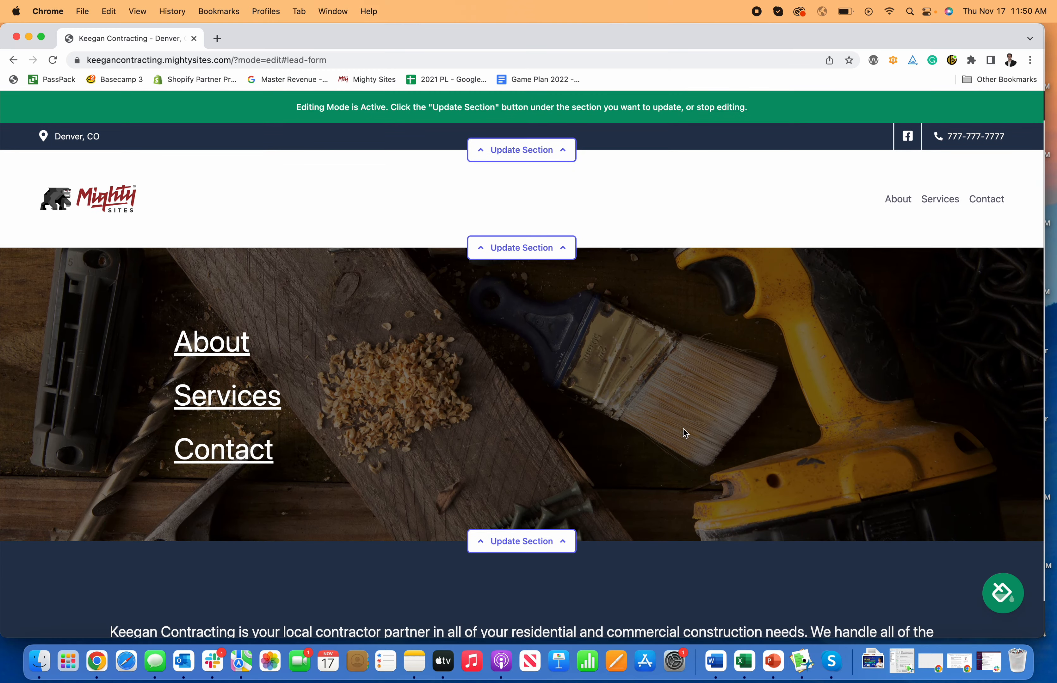
pyautogui.scroll(-5, 683, 429)
pyautogui.scroll(5, 818, 480)
pyautogui.click(1002, 594)
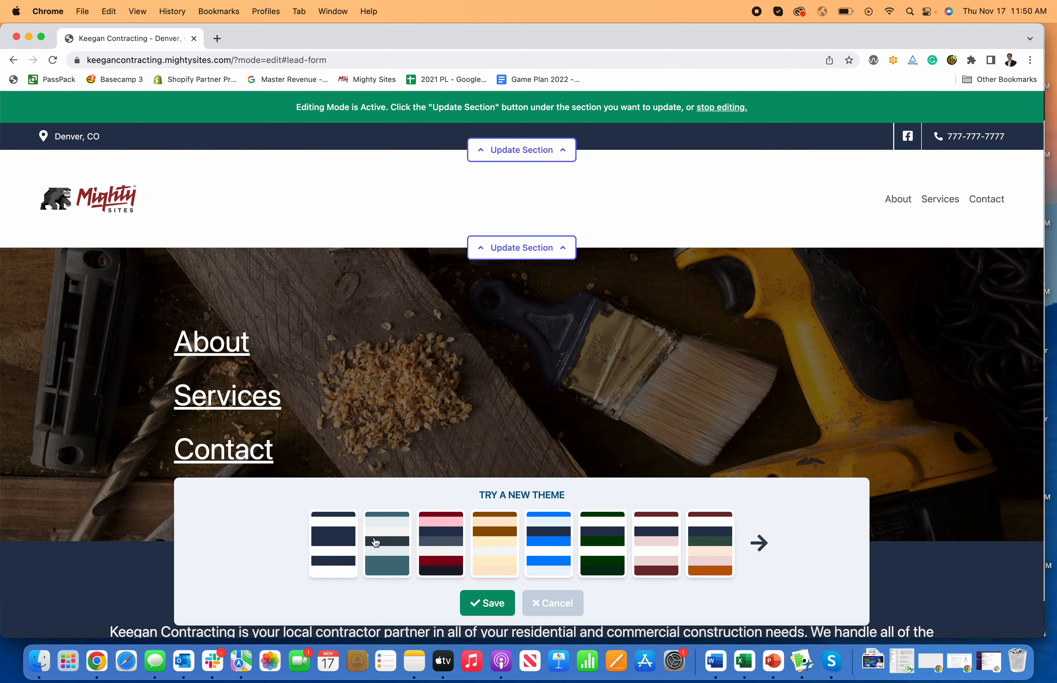
pyautogui.click(548, 540)
pyautogui.scroll(-10, 478, 372)
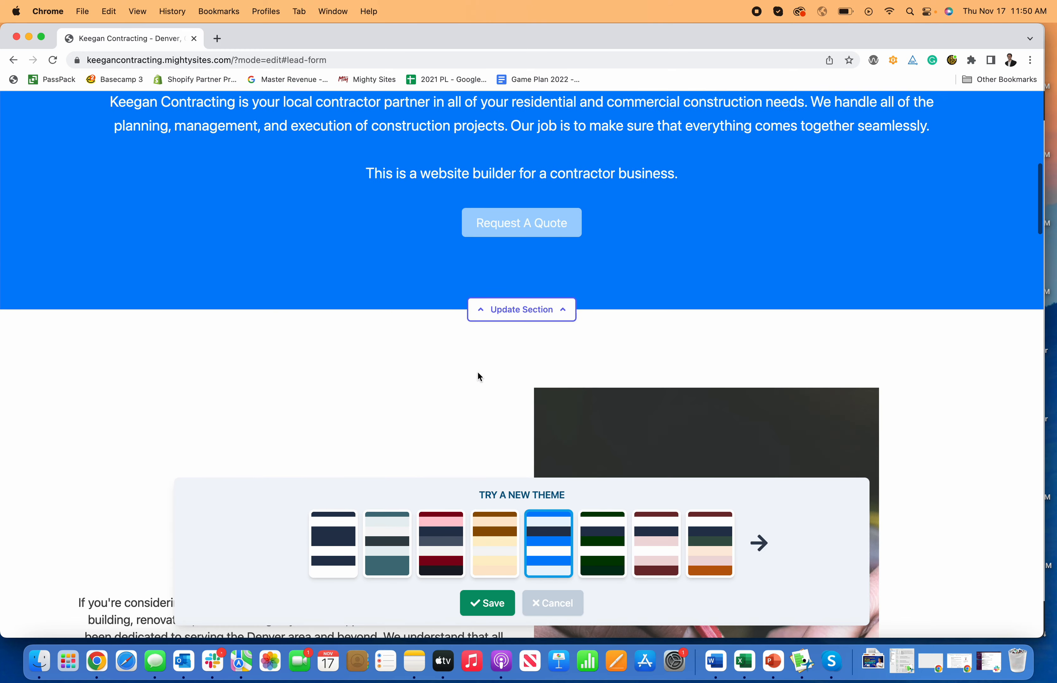
pyautogui.scroll(10, 478, 374)
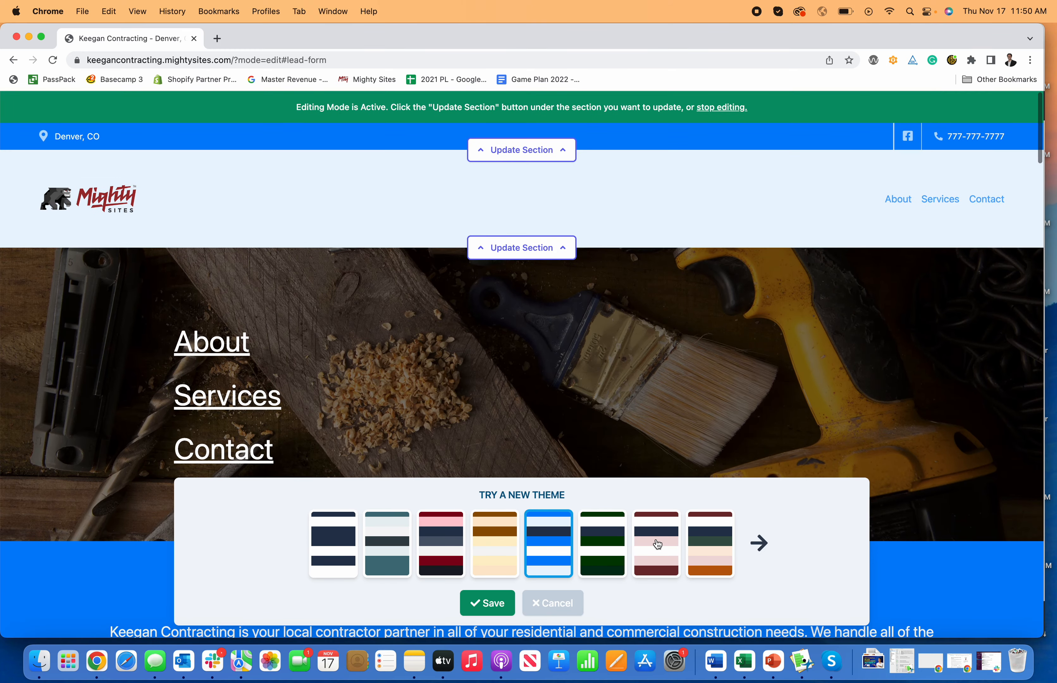
pyautogui.click(656, 543)
pyautogui.scroll(-10, 579, 375)
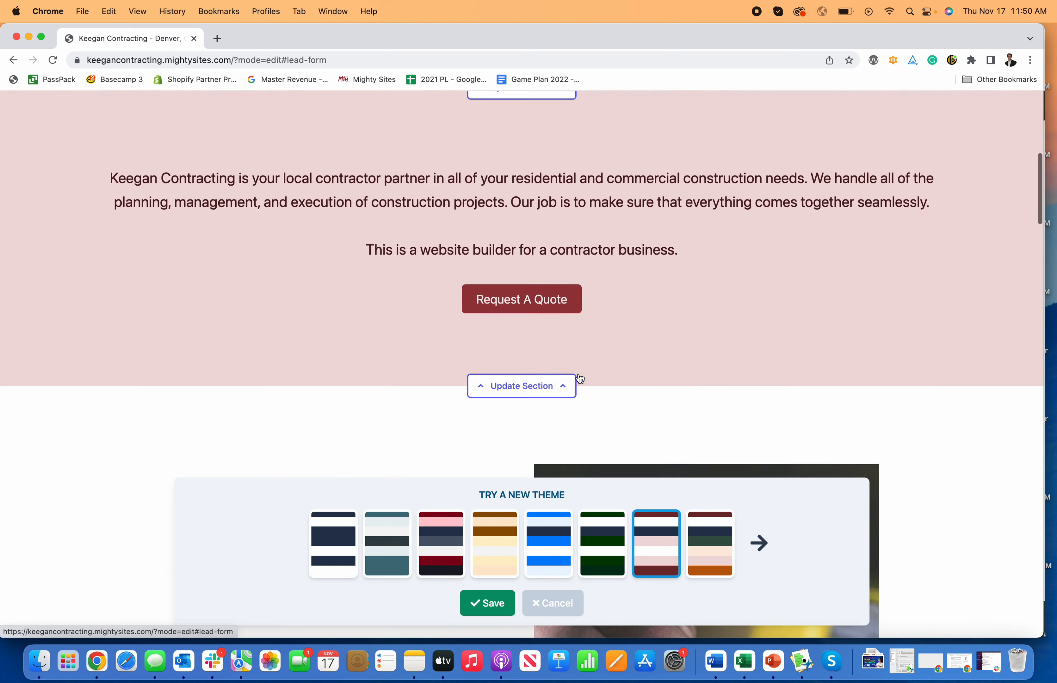
pyautogui.scroll(10, 586, 380)
pyautogui.click(723, 552)
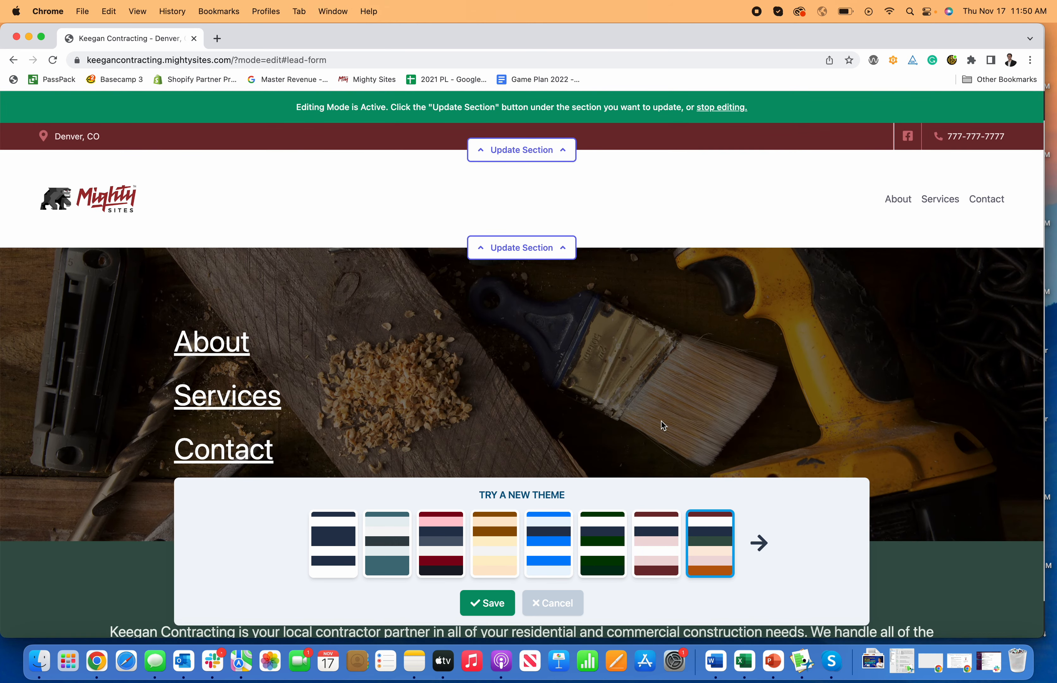
# - Preview more colour themes and move to the next set of themes
pyautogui.scroll(-5, 666, 436)
pyautogui.scroll(-3, 672, 443)
pyautogui.scroll(10, 670, 444)
pyautogui.click(403, 554)
pyautogui.scroll(-6, 458, 448)
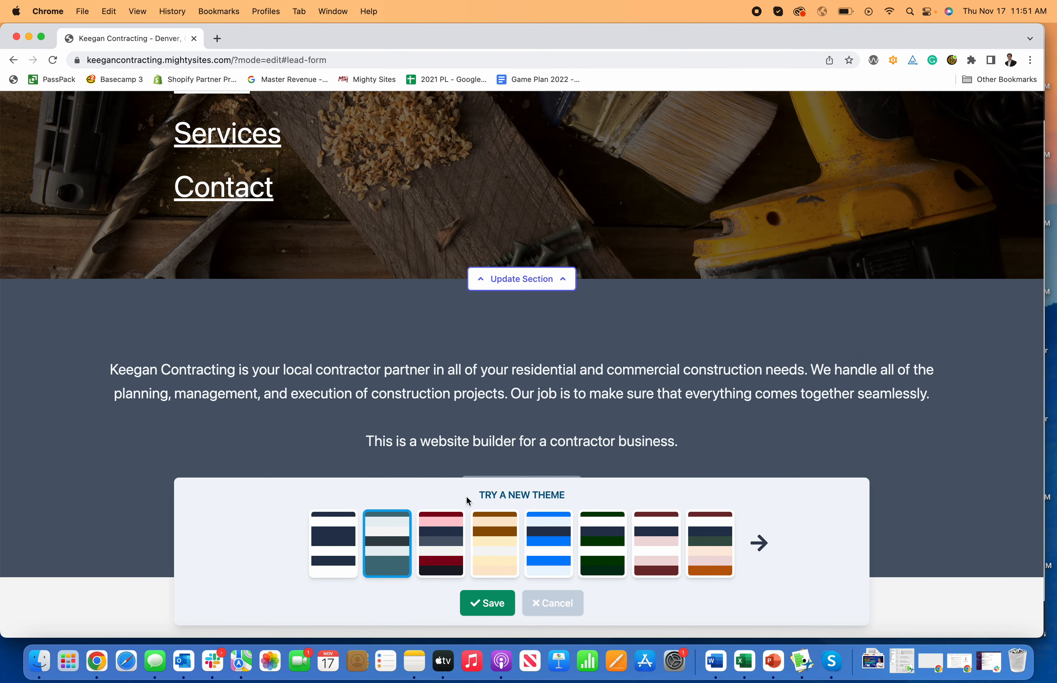
pyautogui.click(446, 535)
pyautogui.scroll(5, 657, 390)
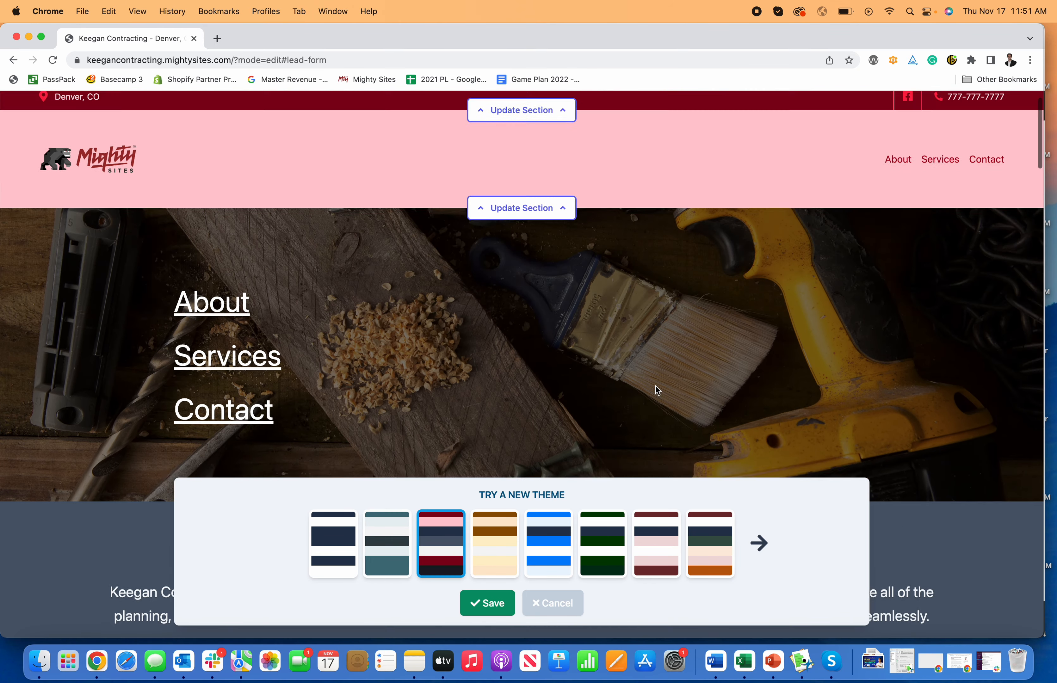
pyautogui.scroll(2, 657, 390)
pyautogui.click(759, 543)
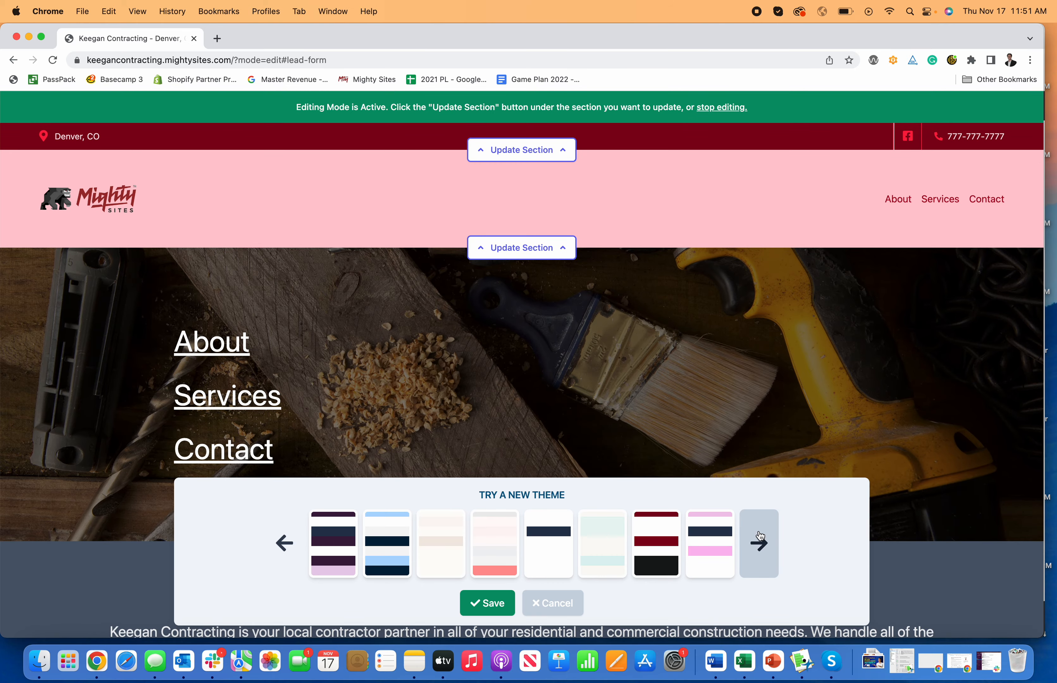
# - Preview the white theme and scroll through the page sections with it applied
pyautogui.click(535, 540)
pyautogui.scroll(-15, 417, 374)
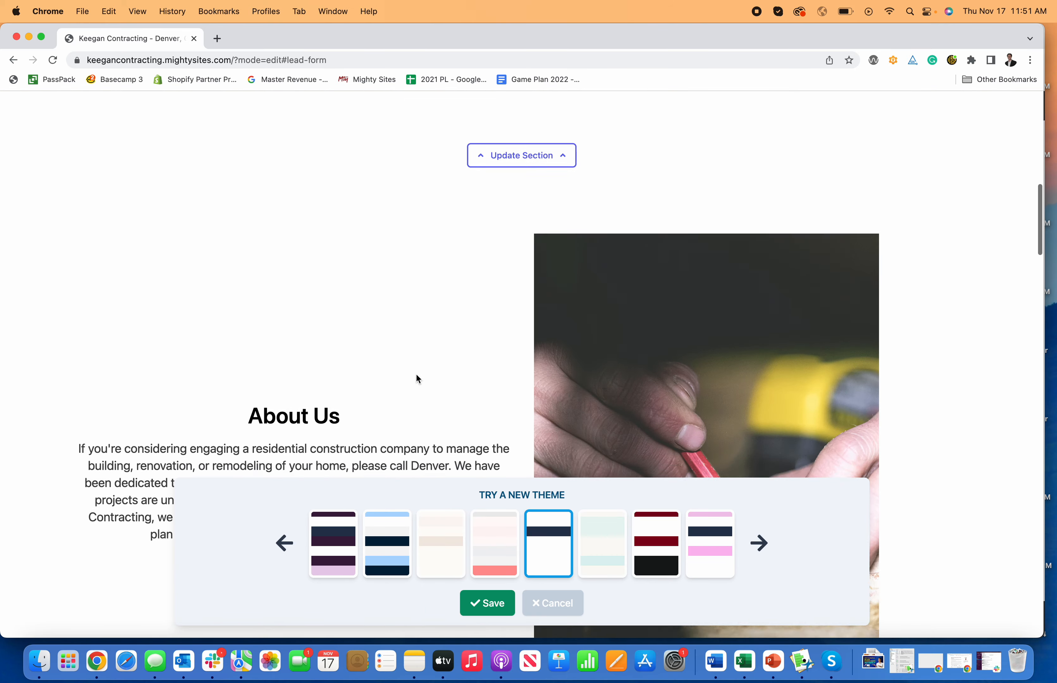
pyautogui.scroll(-20, 417, 374)
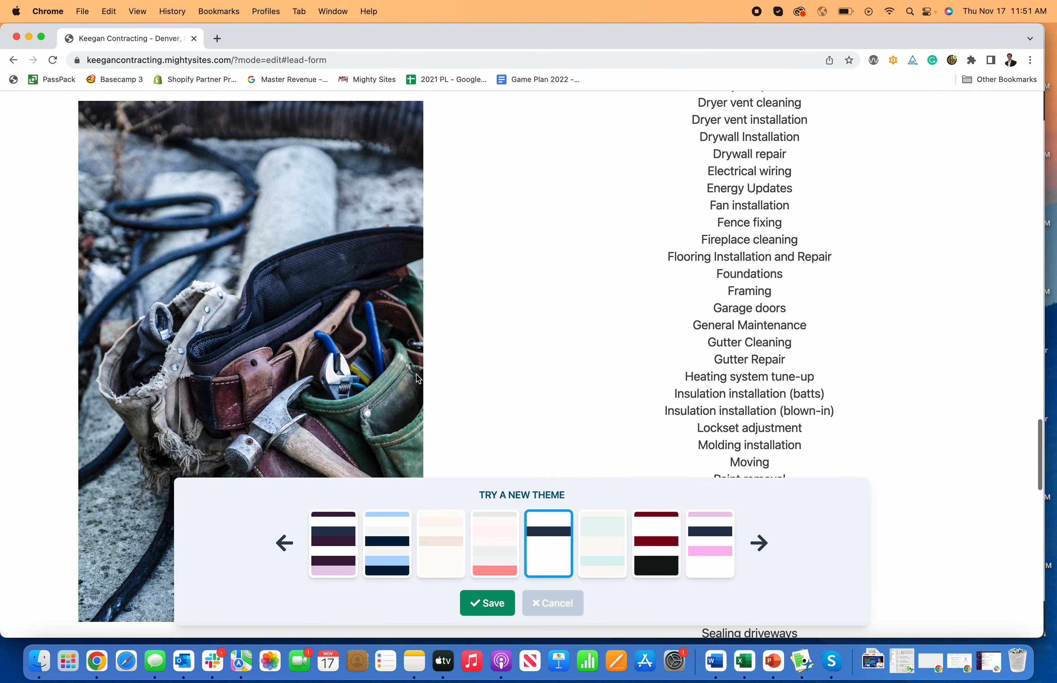
pyautogui.scroll(-15, 416, 374)
pyautogui.scroll(20, 415, 373)
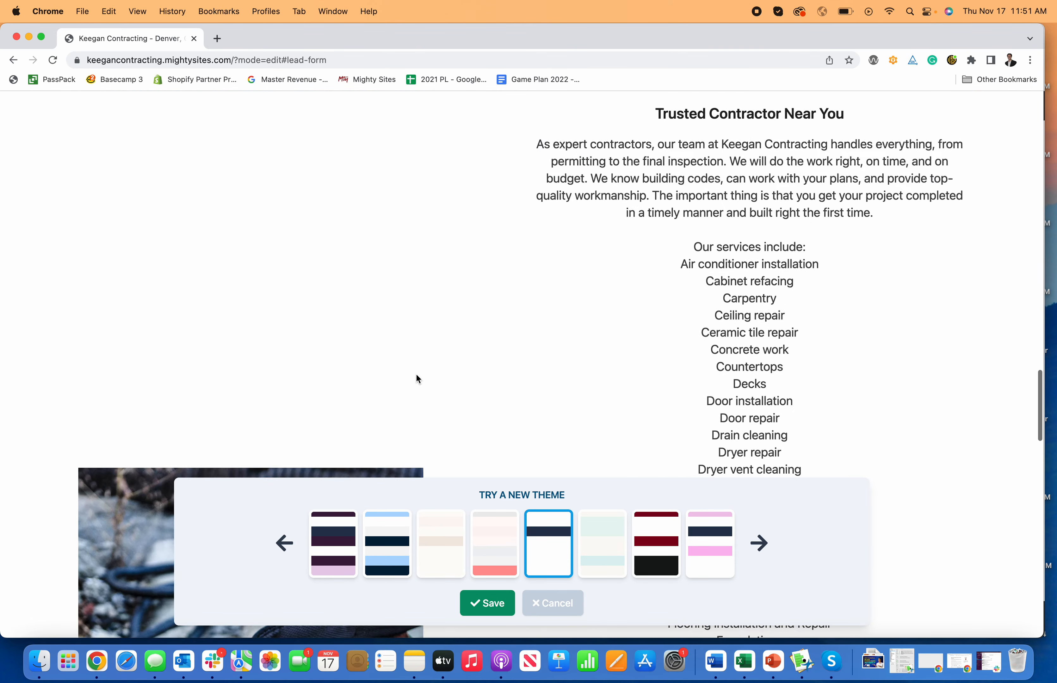
pyautogui.scroll(20, 417, 375)
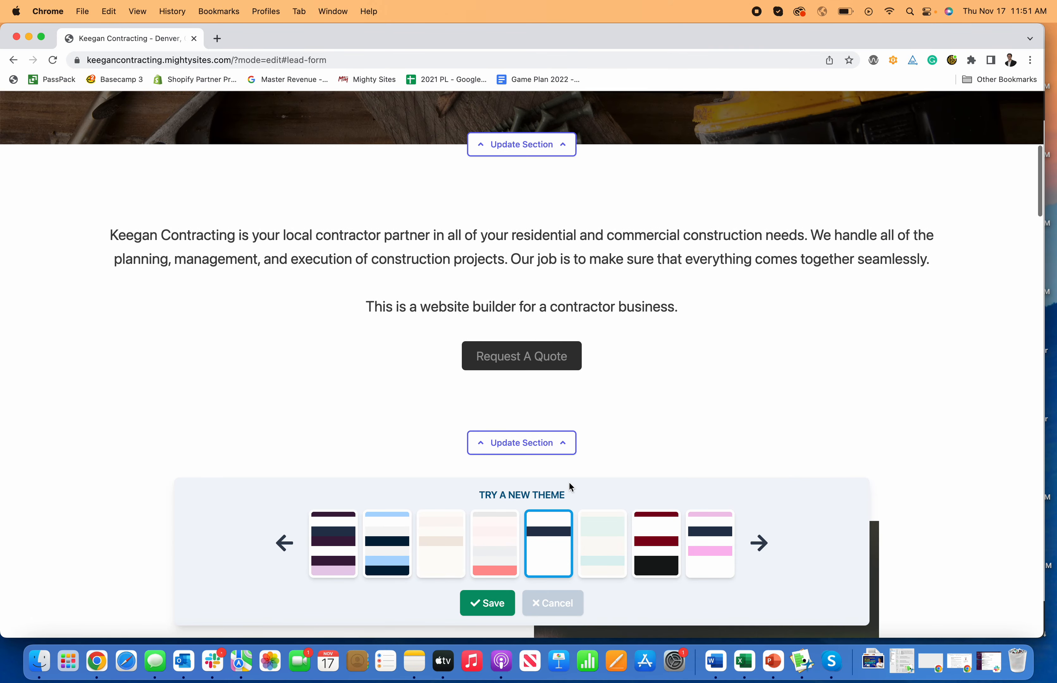
pyautogui.scroll(10, 616, 435)
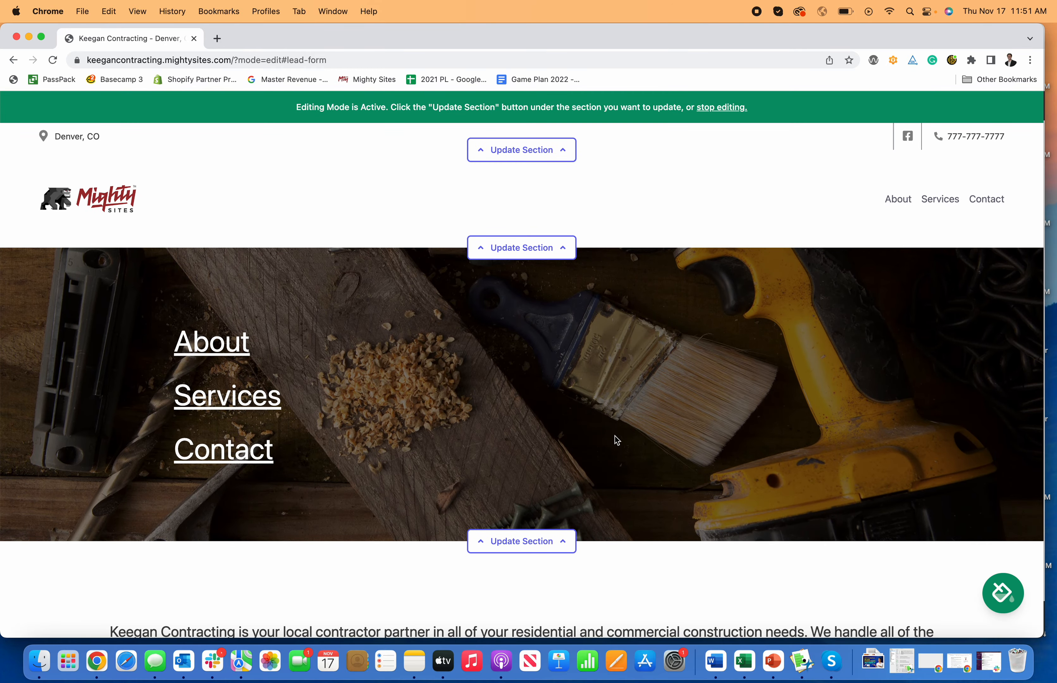
pyautogui.scroll(-20, 616, 436)
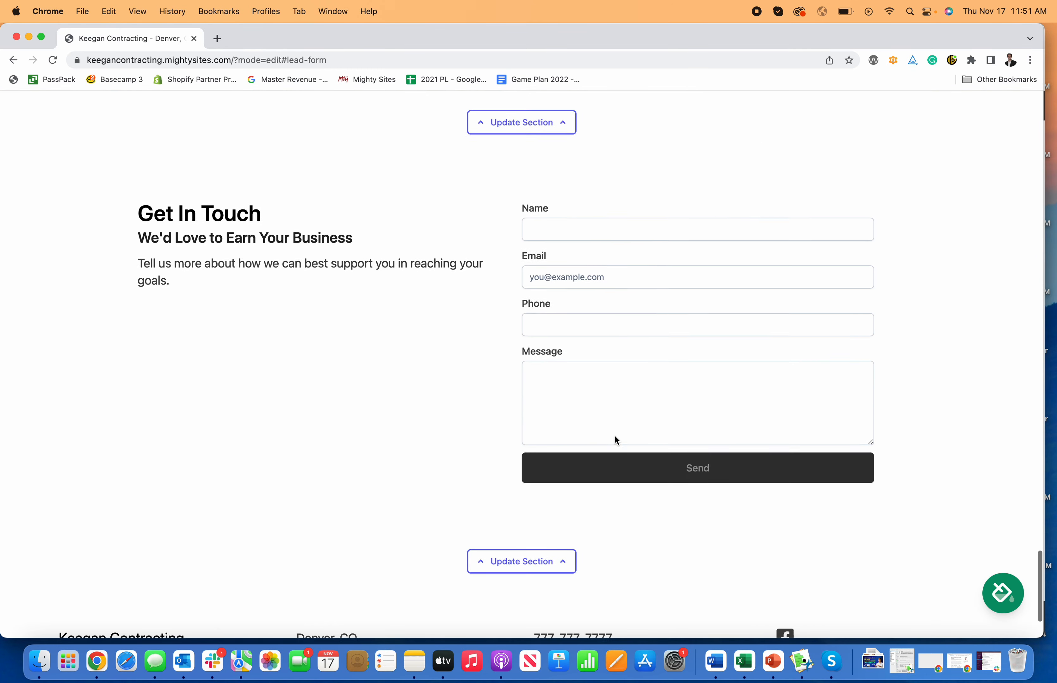
pyautogui.scroll(-3, 614, 434)
pyautogui.scroll(5, 617, 433)
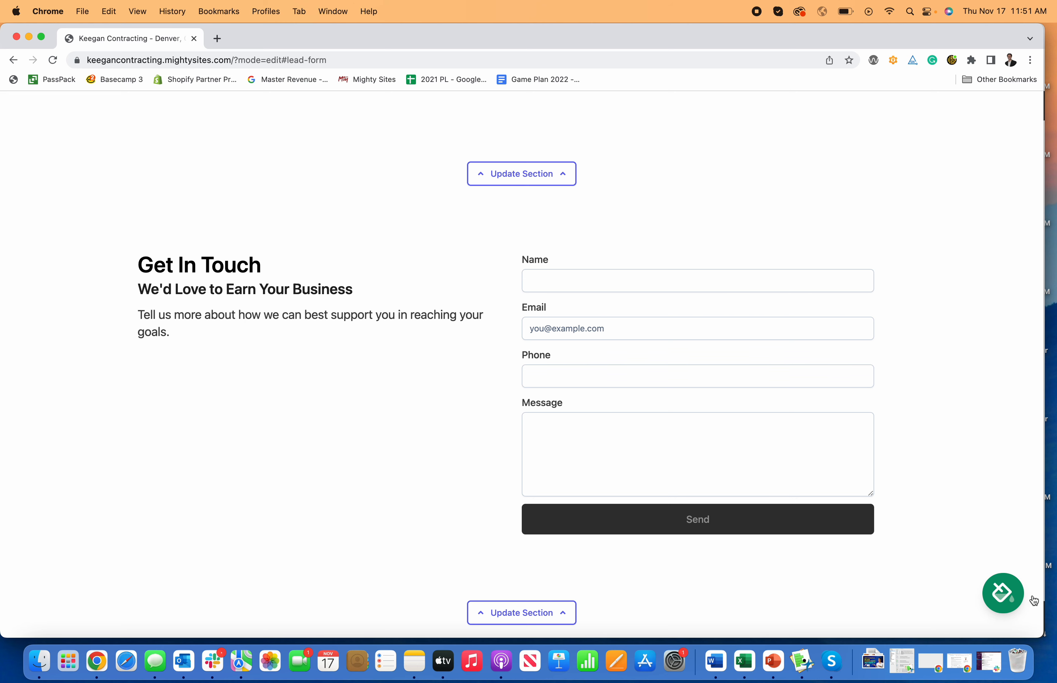
# - Reopen the theme picker, choose the last theme in the first set, and save it
pyautogui.click(997, 593)
pyautogui.click(711, 553)
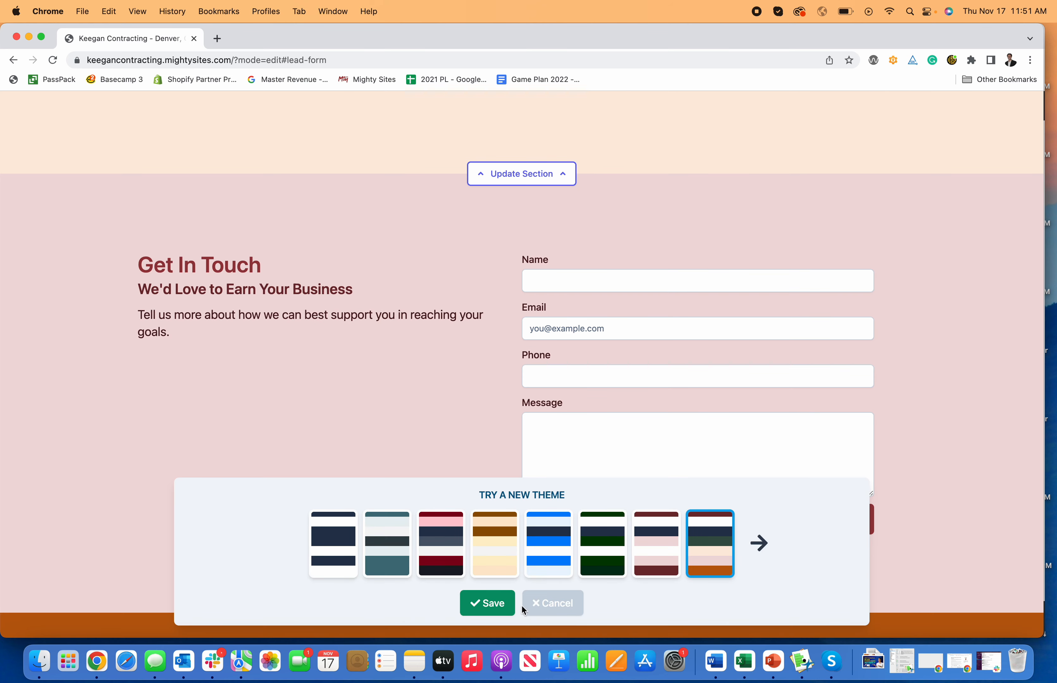
pyautogui.click(520, 607)
# - Submit a test lead through the contact form with a name, e-mail, phone and a bathroom remodel quote message
pyautogui.click(547, 275)
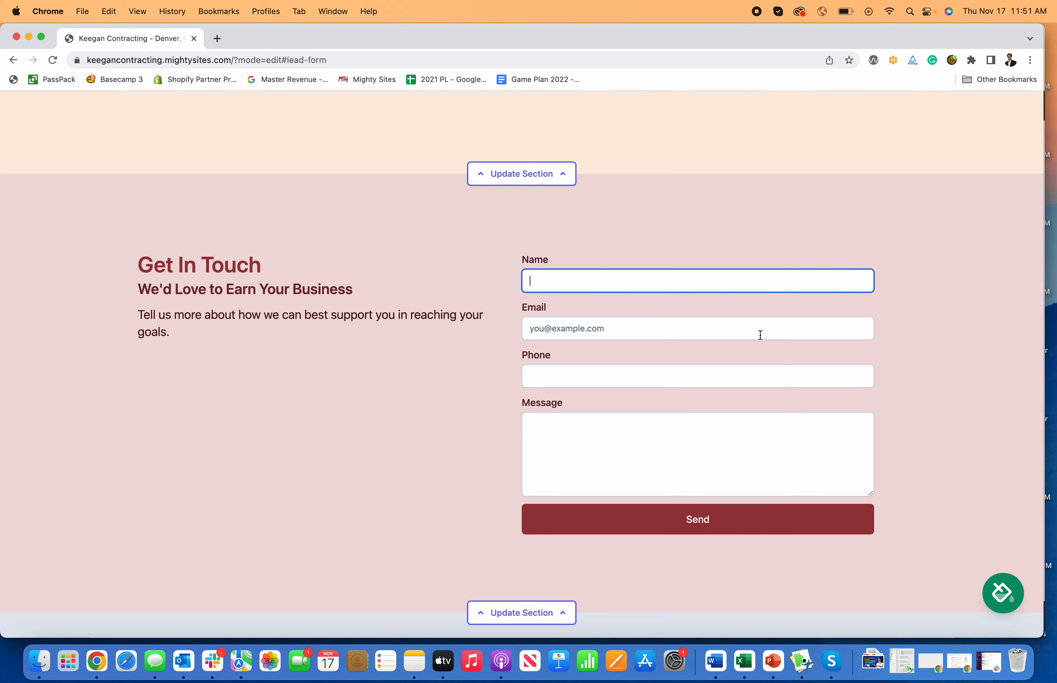
pyautogui.press('Tab')
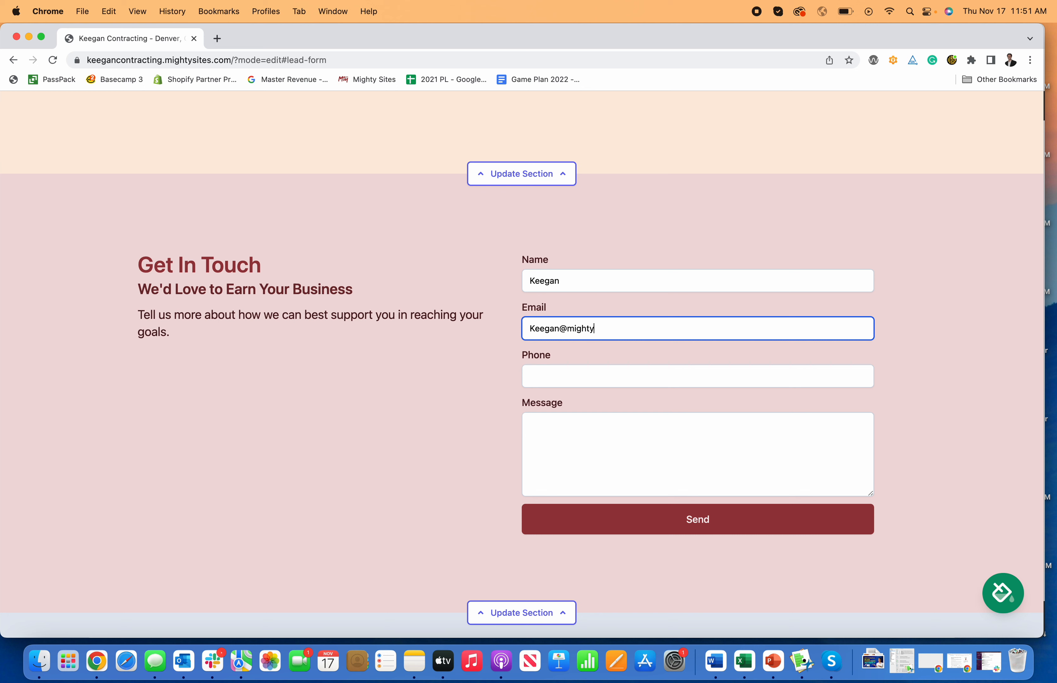
pyautogui.write('om')
pyautogui.press('Tab')
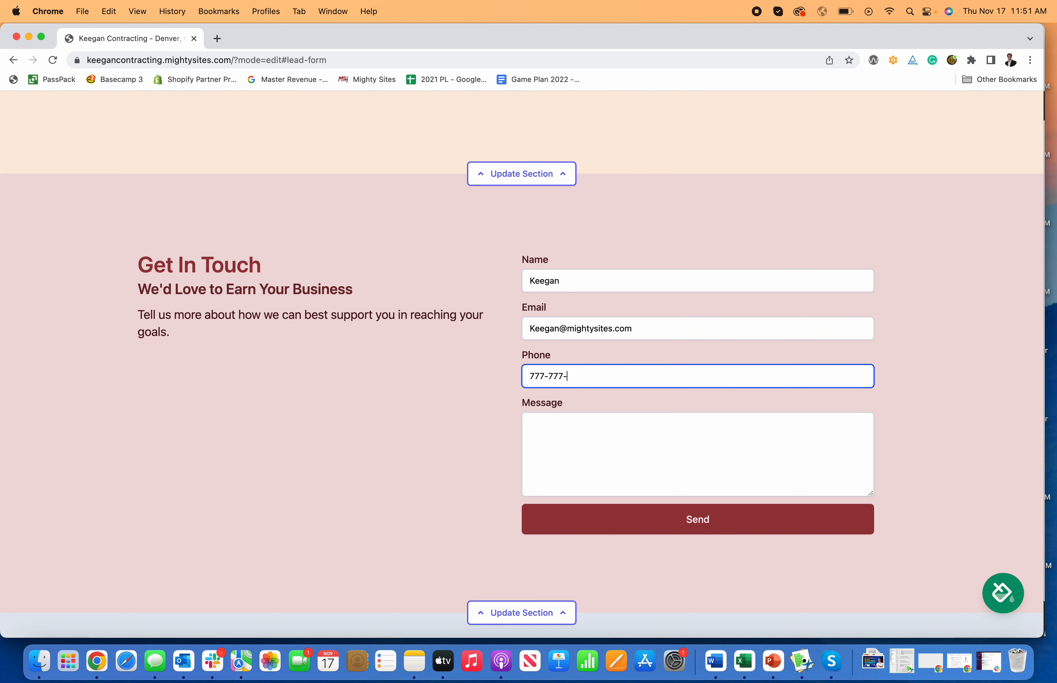
pyautogui.press('Tab')
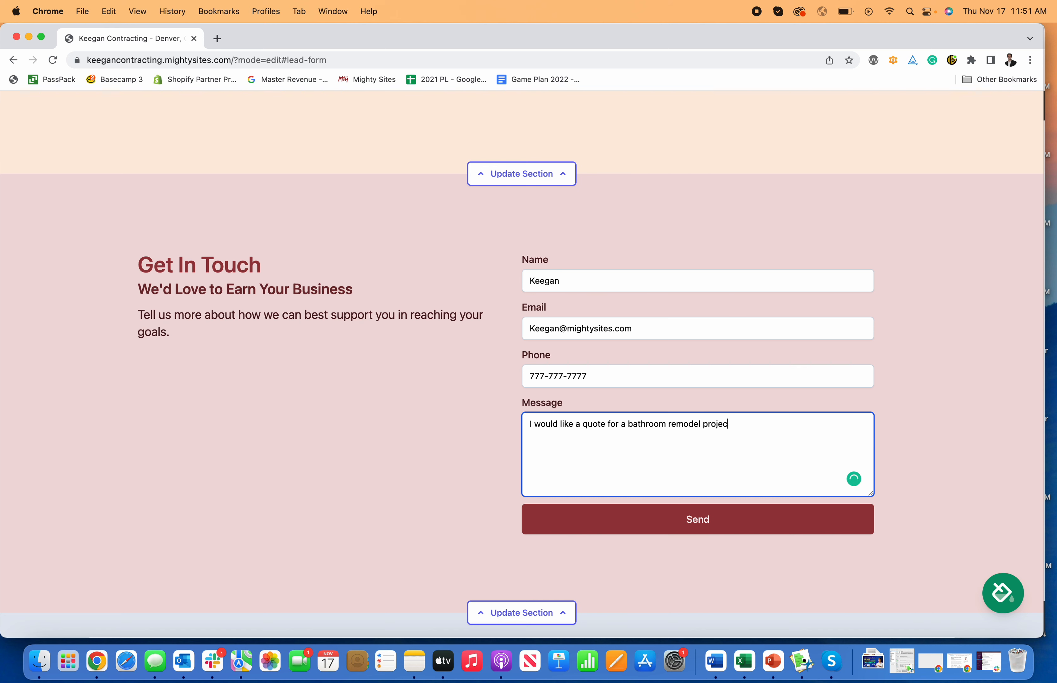
pyautogui.click(733, 521)
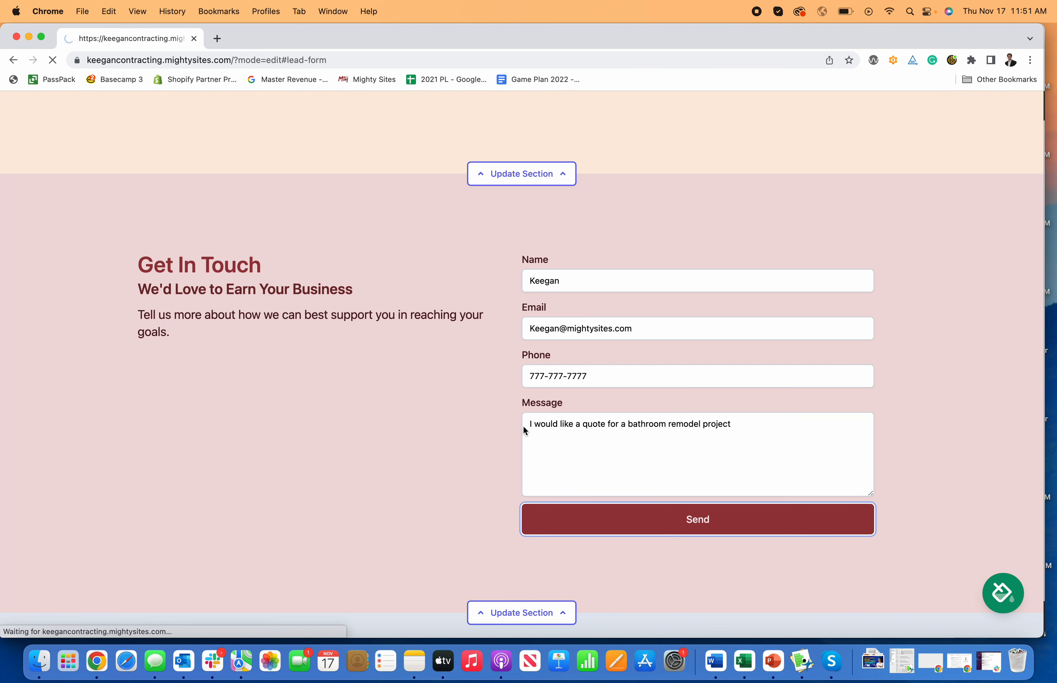
# - Stop editing the website and return to the site dashboard
pyautogui.scroll(20, 553, 262)
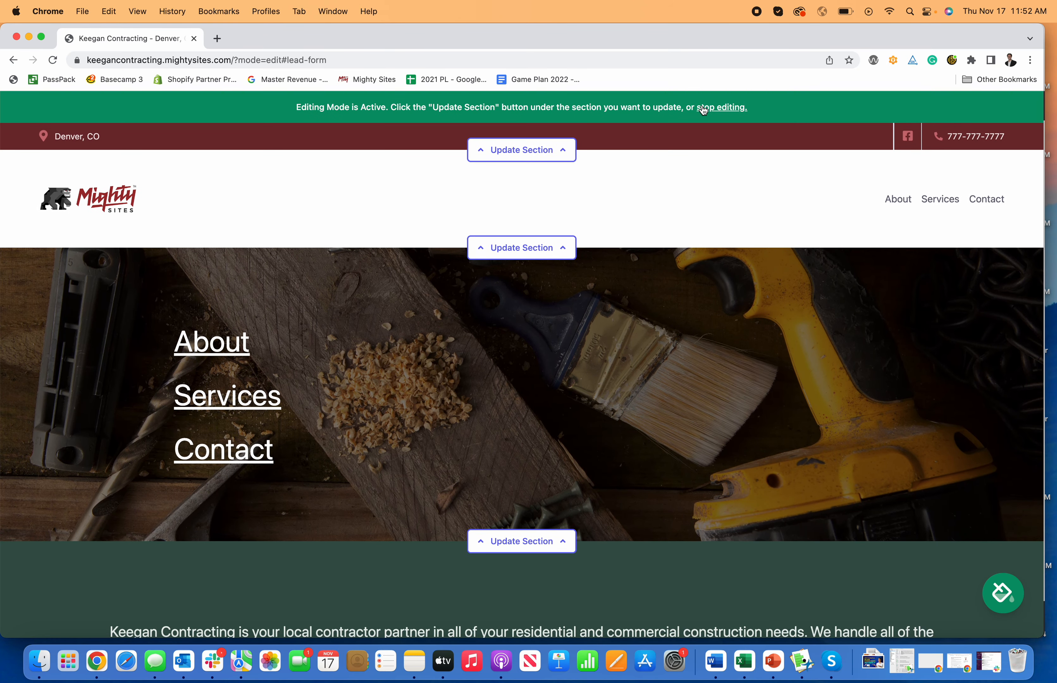
pyautogui.click(704, 110)
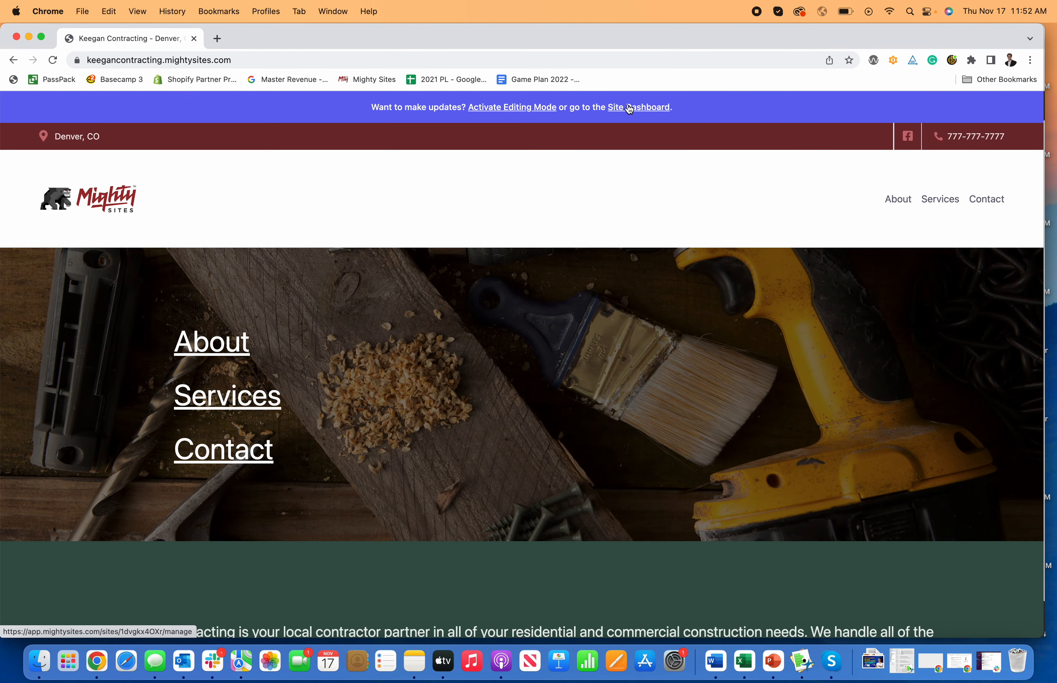
pyautogui.click(629, 109)
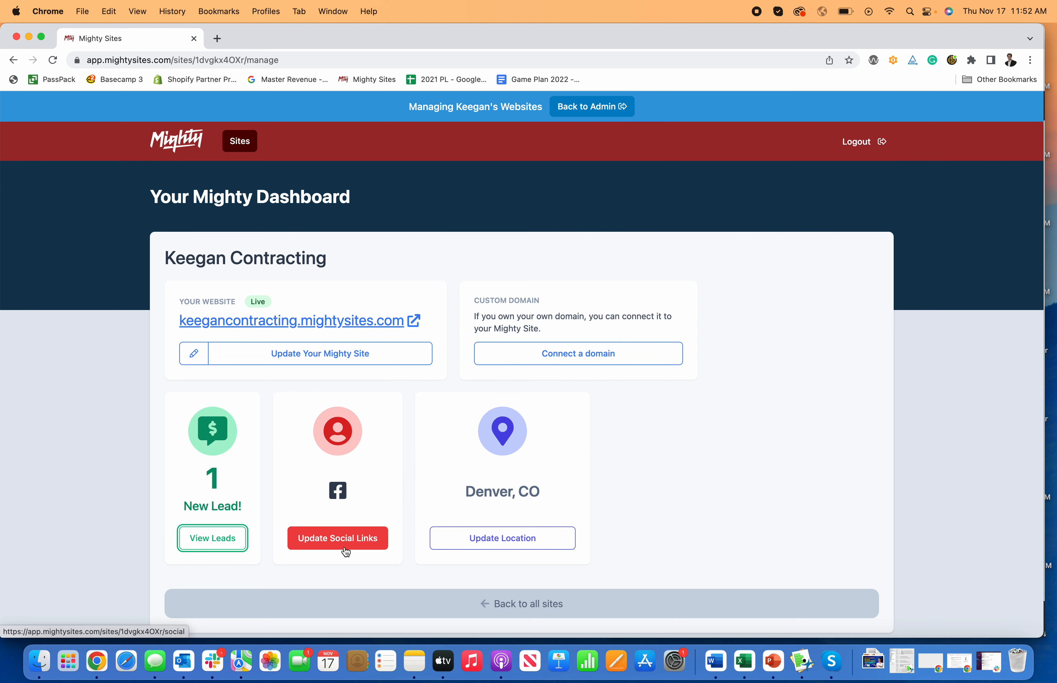
# - Review the new lead's details and go back to the site dashboard
pyautogui.click(222, 539)
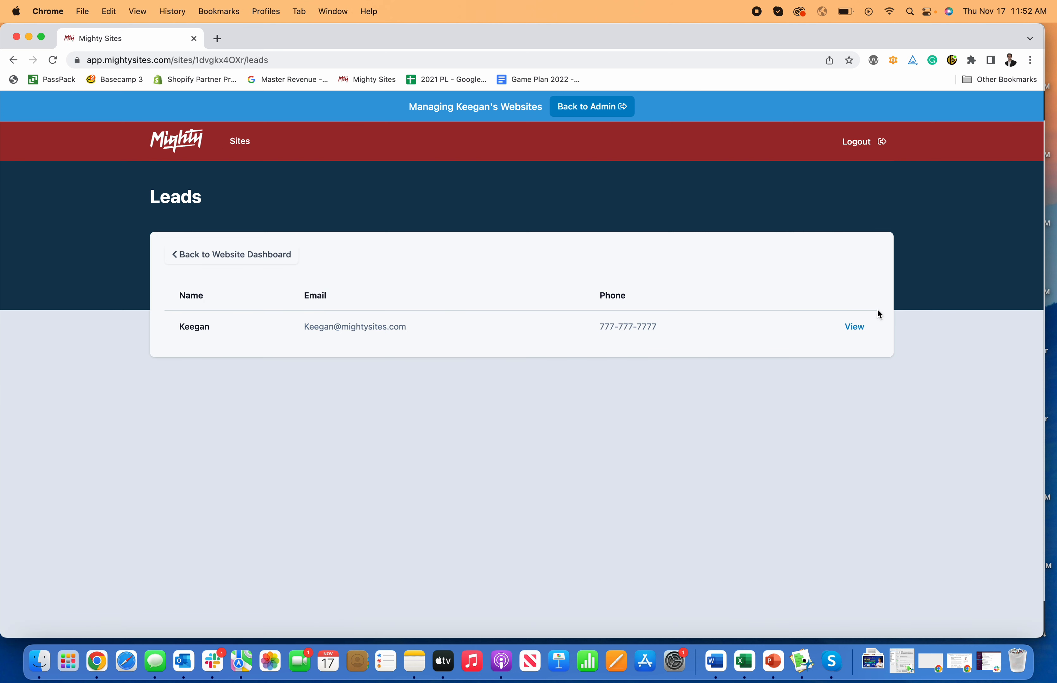
pyautogui.click(854, 328)
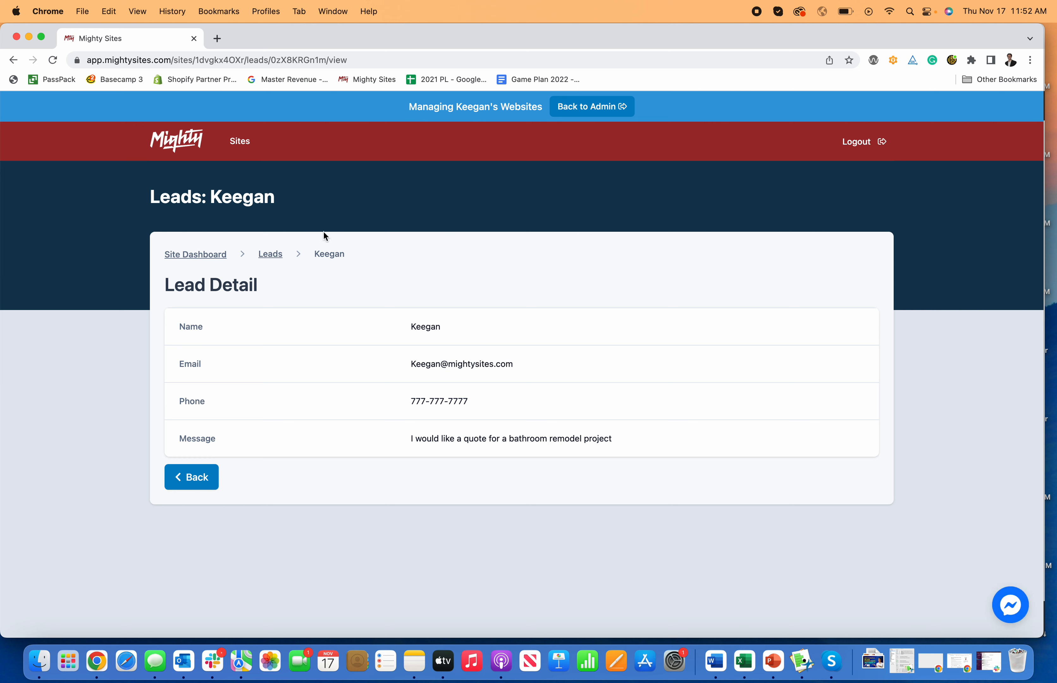
pyautogui.click(202, 252)
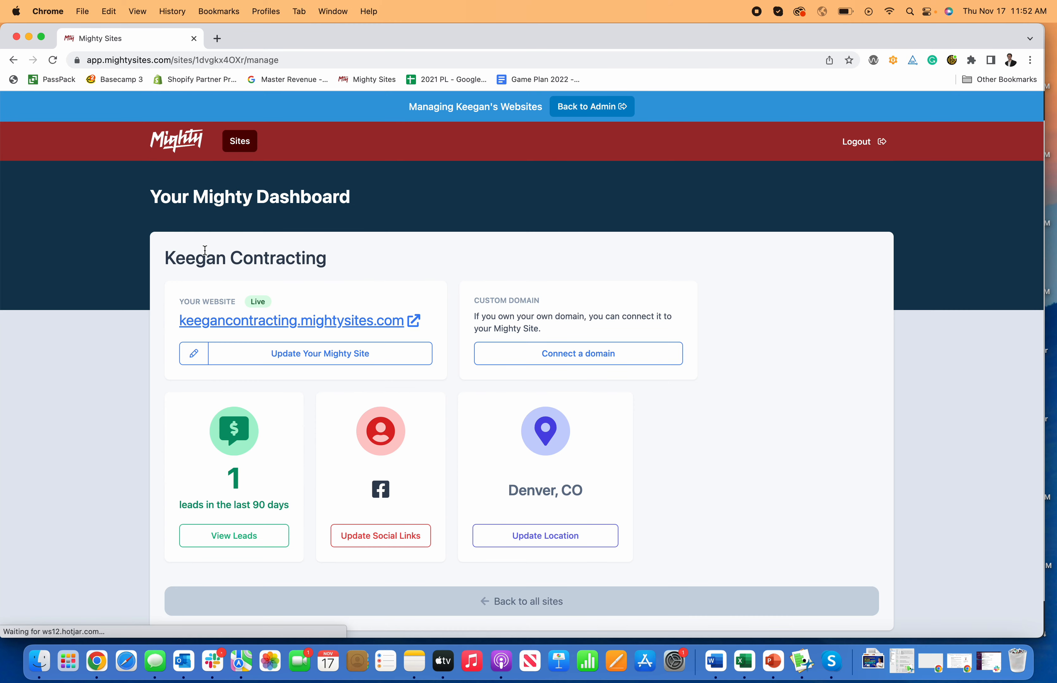
# - Open the custom domain connection page and go back to the dashboard
pyautogui.click(590, 360)
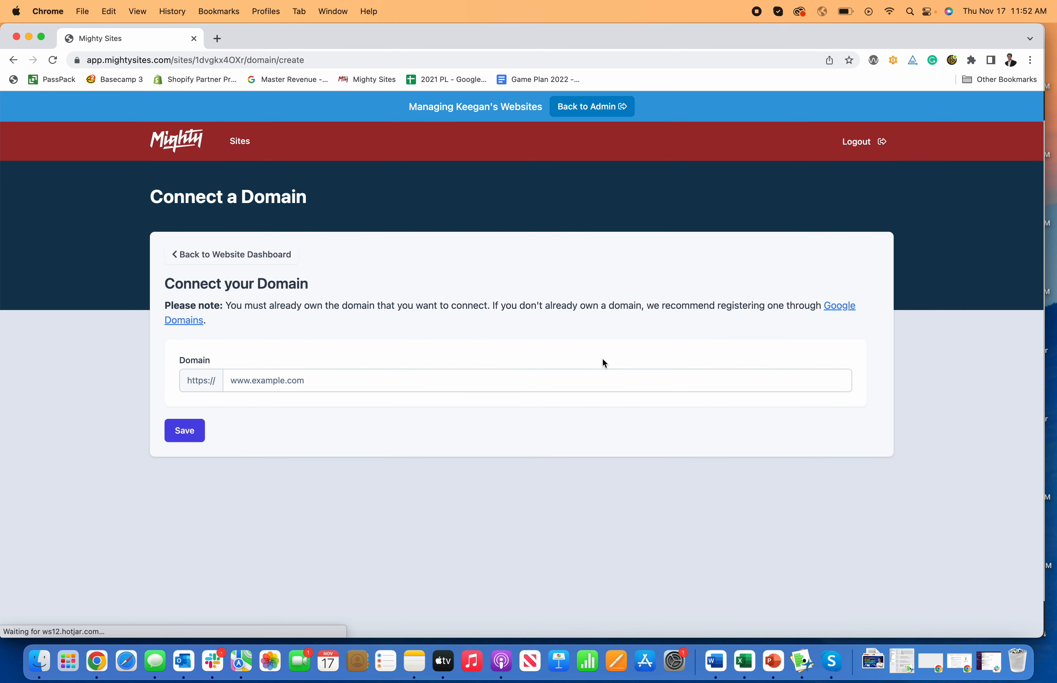
pyautogui.click(185, 257)
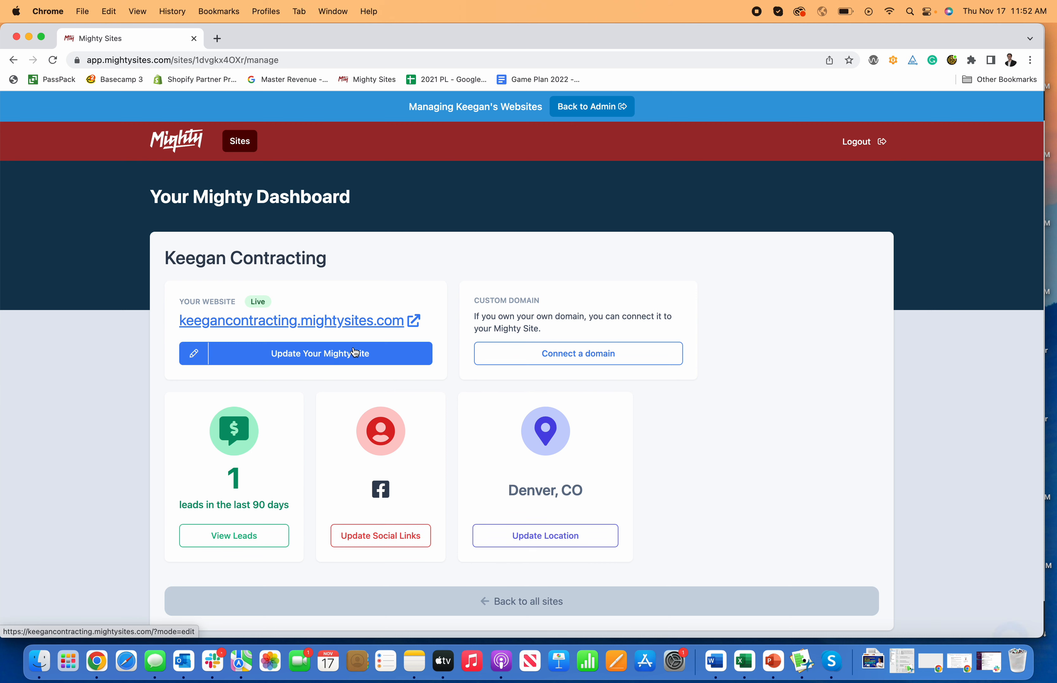
# - Reopen the site editor and scroll through the themed page sections
pyautogui.click(315, 356)
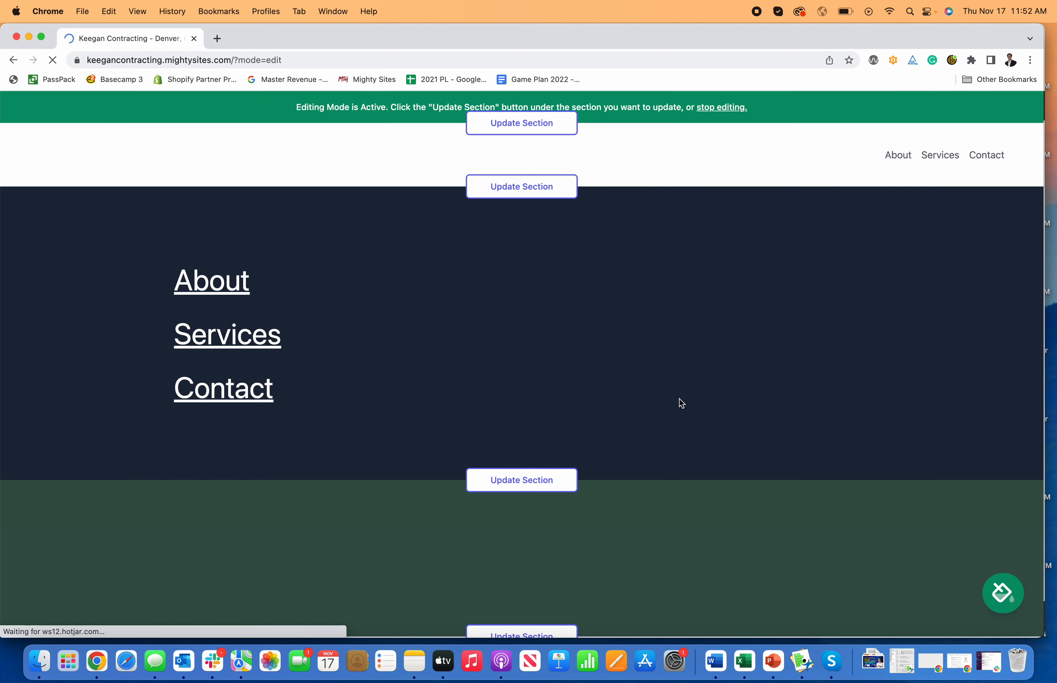
pyautogui.scroll(-15, 684, 404)
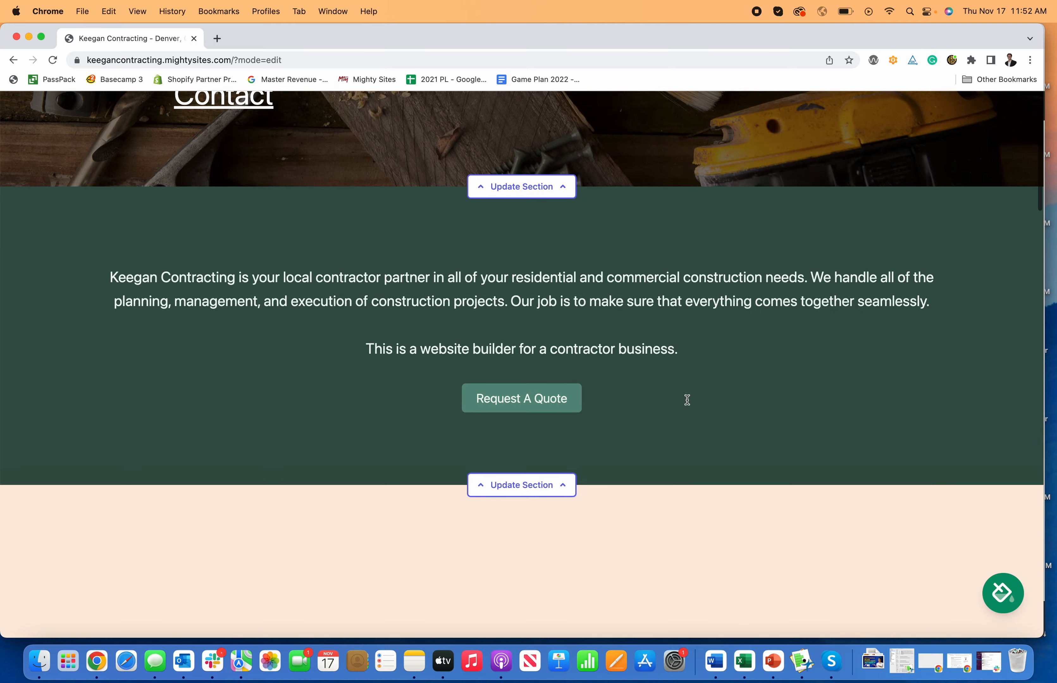
pyautogui.scroll(-20, 688, 404)
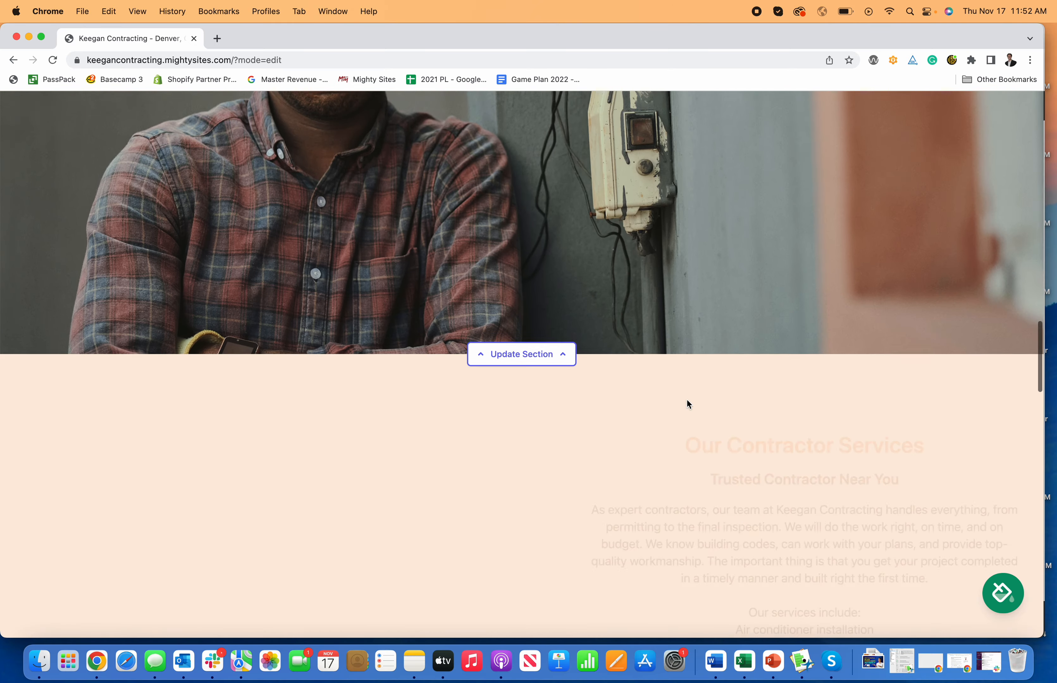
pyautogui.scroll(-20, 687, 403)
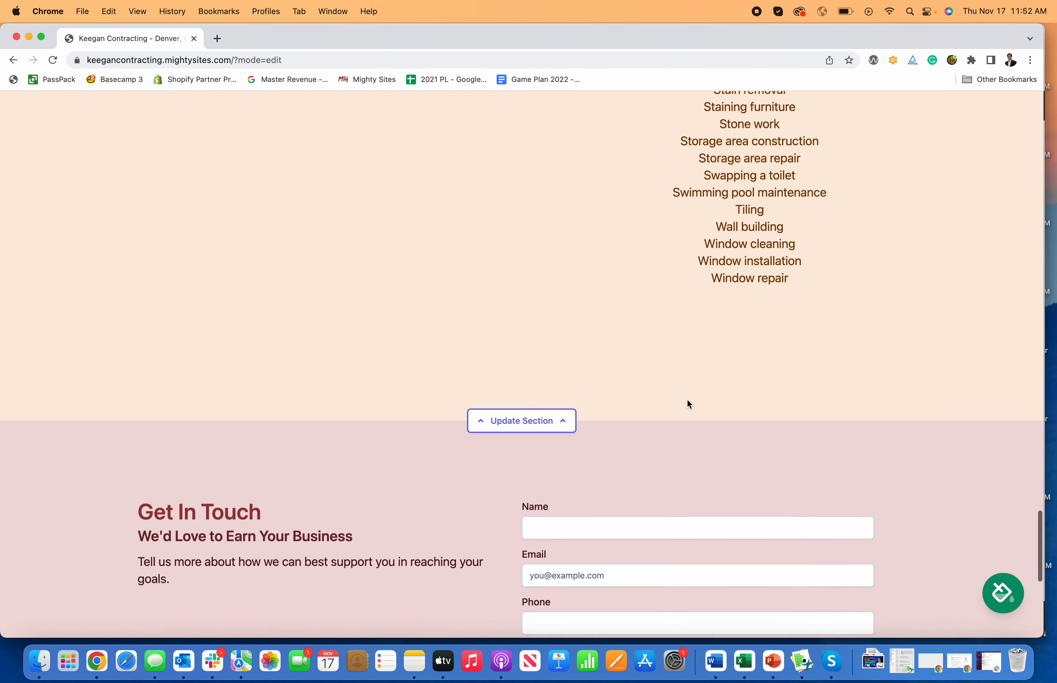
pyautogui.scroll(20, 687, 404)
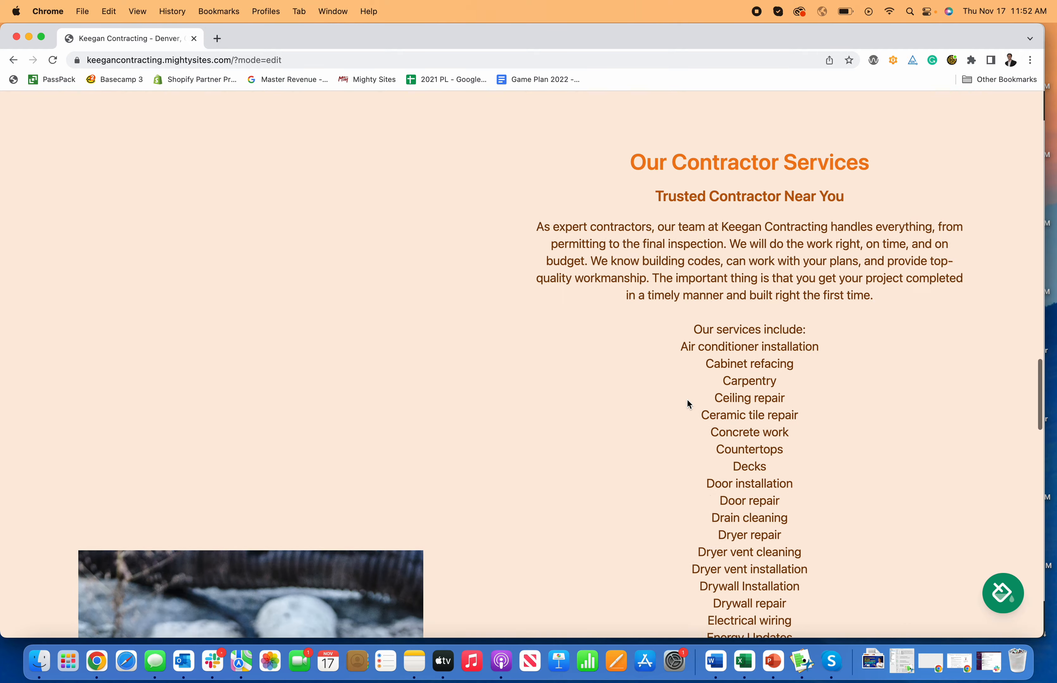
pyautogui.scroll(10, 688, 404)
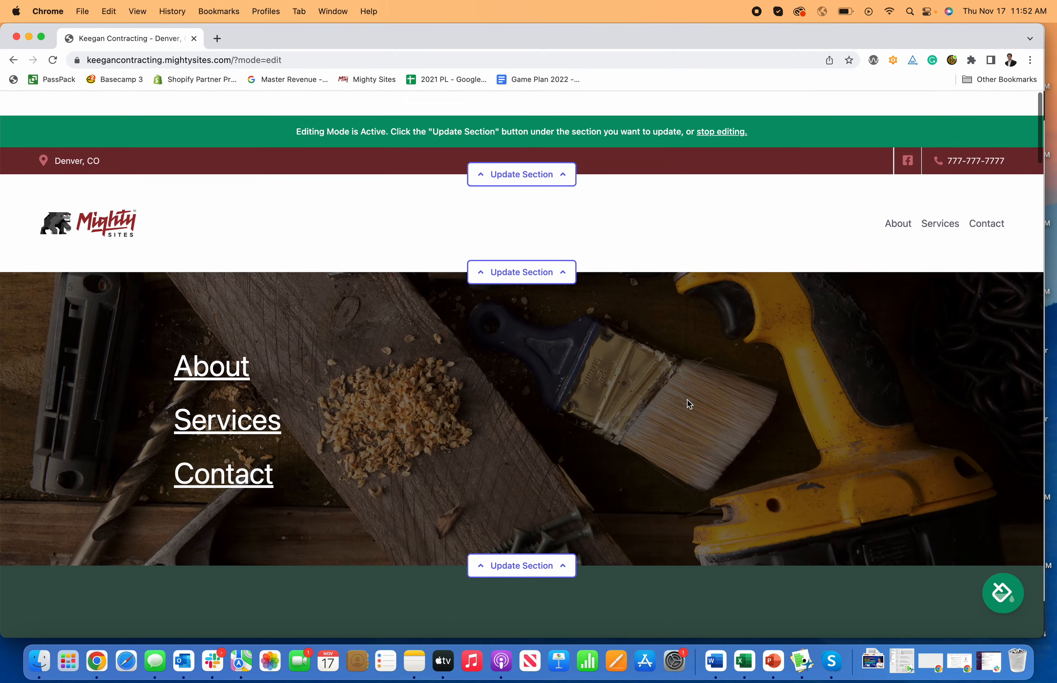